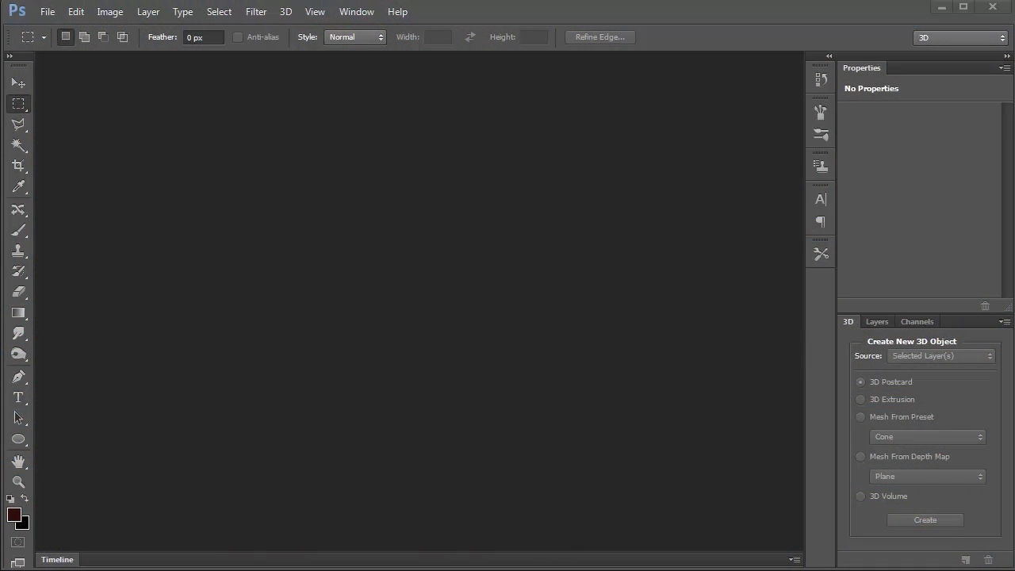
Step: Reset the 3D workspace to its default arrangement
click(350, 11)
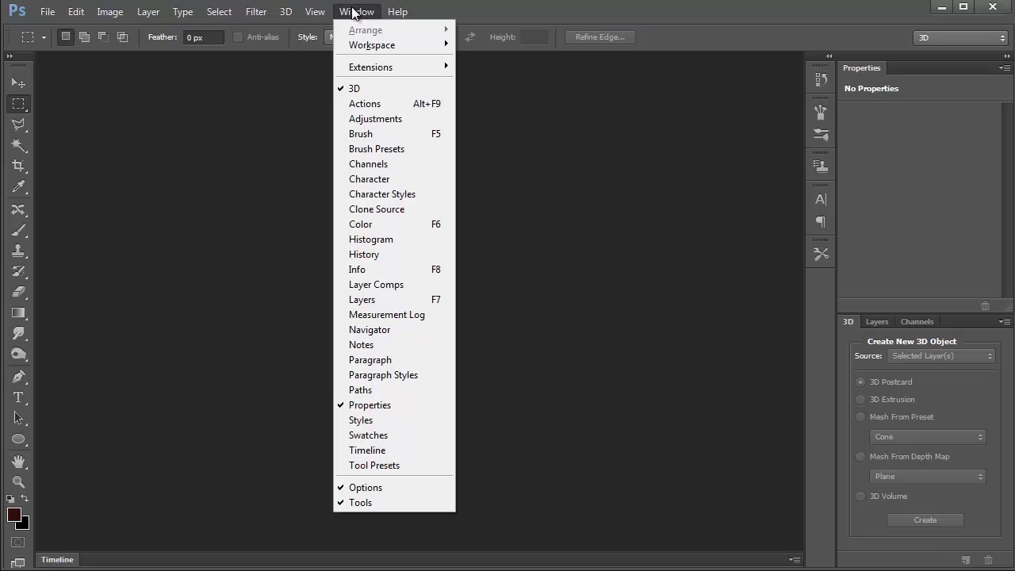
mouse_move(365, 46)
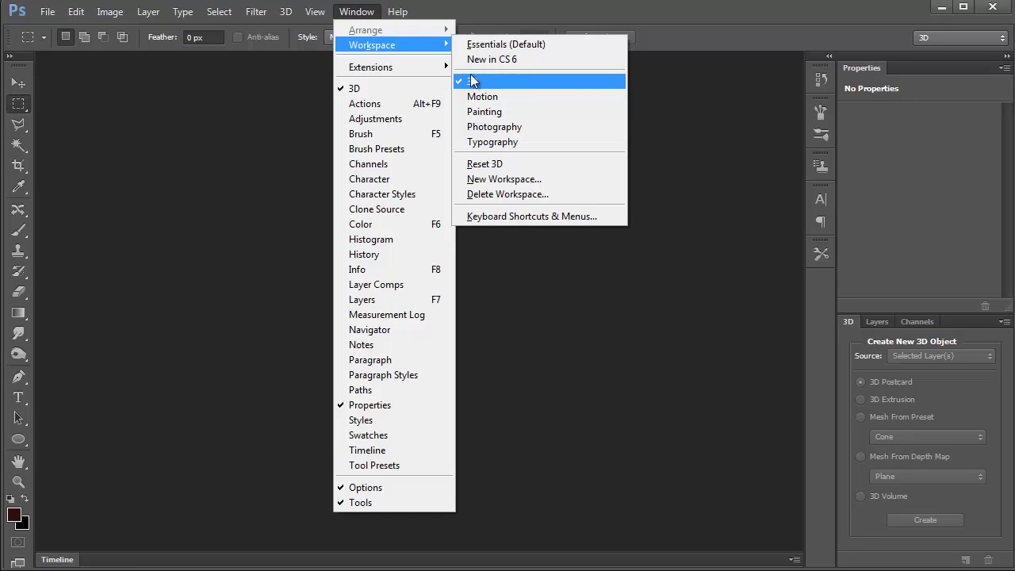
click(531, 167)
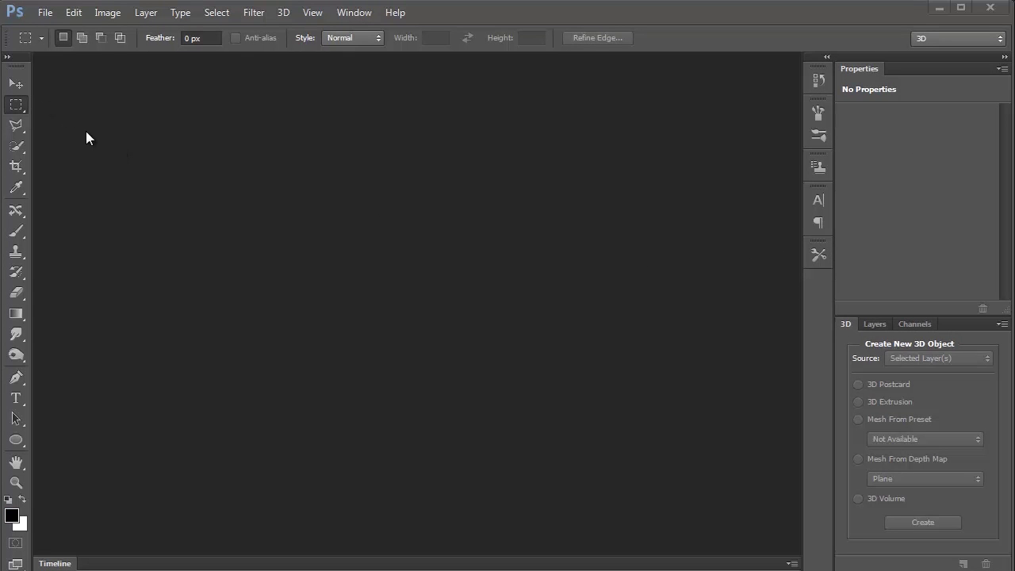
Step: Open the image file picture.jpg
click(45, 13)
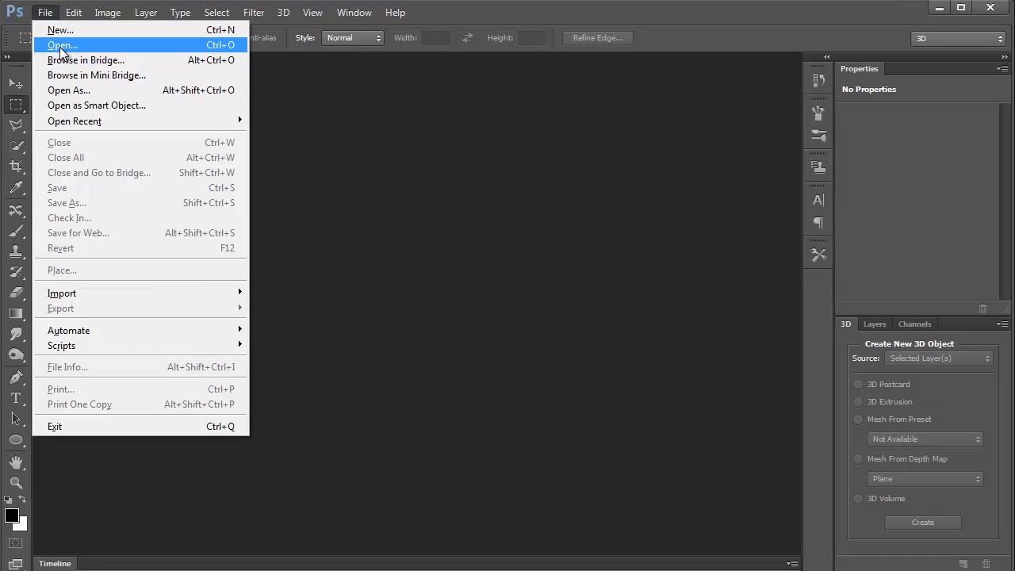
click(61, 46)
click(247, 34)
click(767, 345)
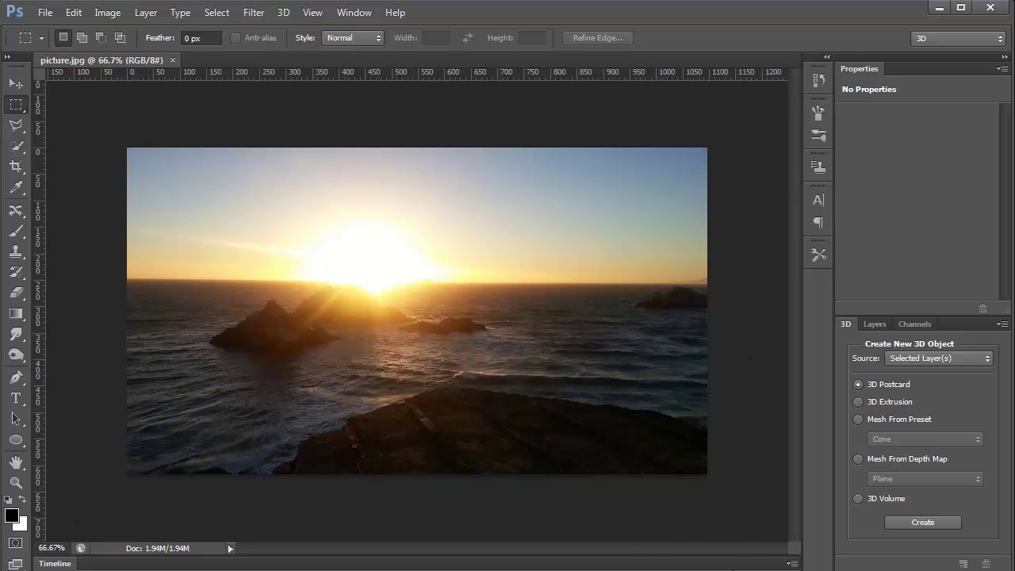
Step: Enlarge the canvas to 1297 × 817 pixels, as a relative increase of 200 pixels in width and height with white extension
click(107, 13)
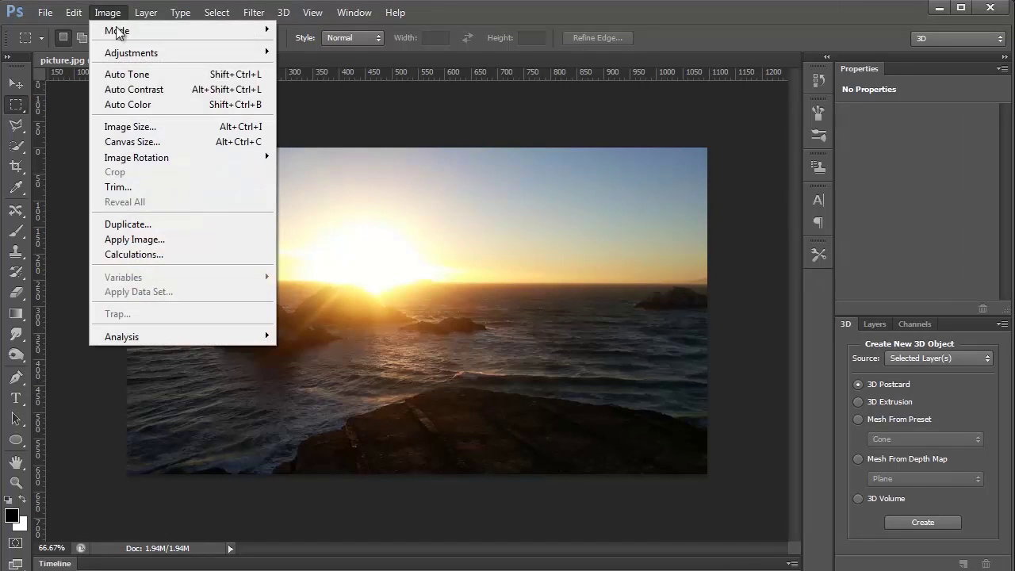
click(149, 143)
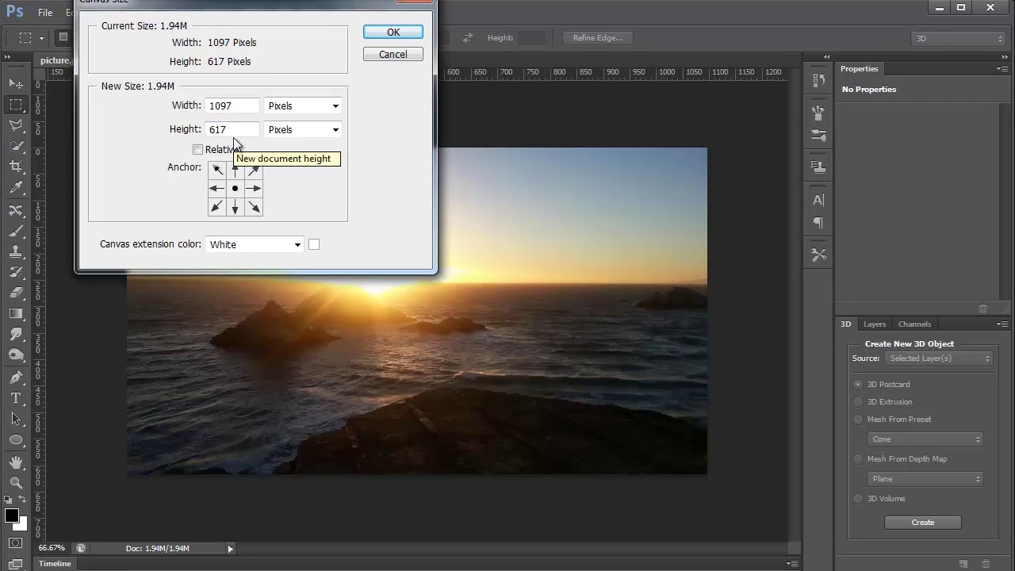
drag(216, 106, 221, 107)
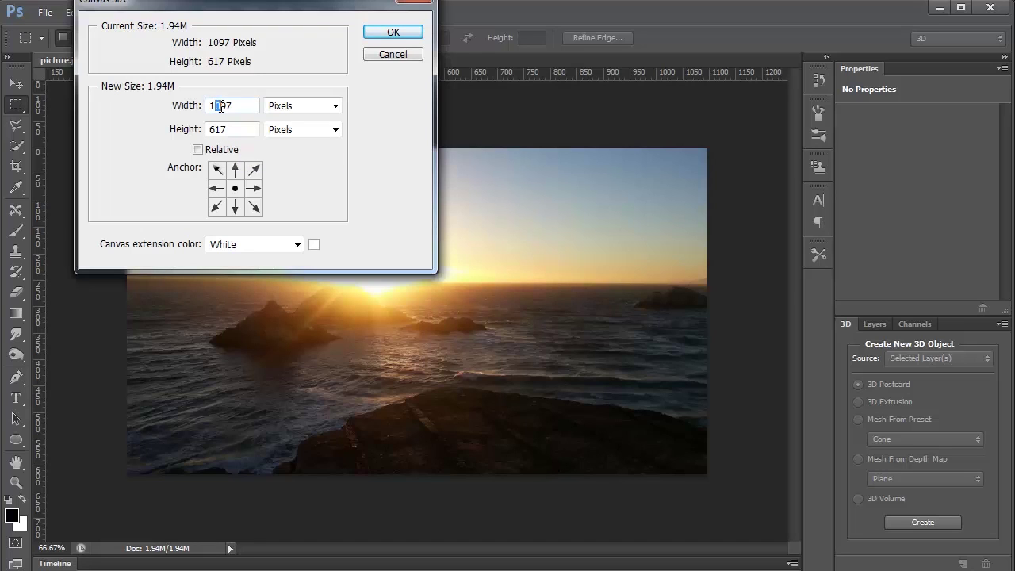
text(2)
drag(210, 131, 216, 132)
text(8)
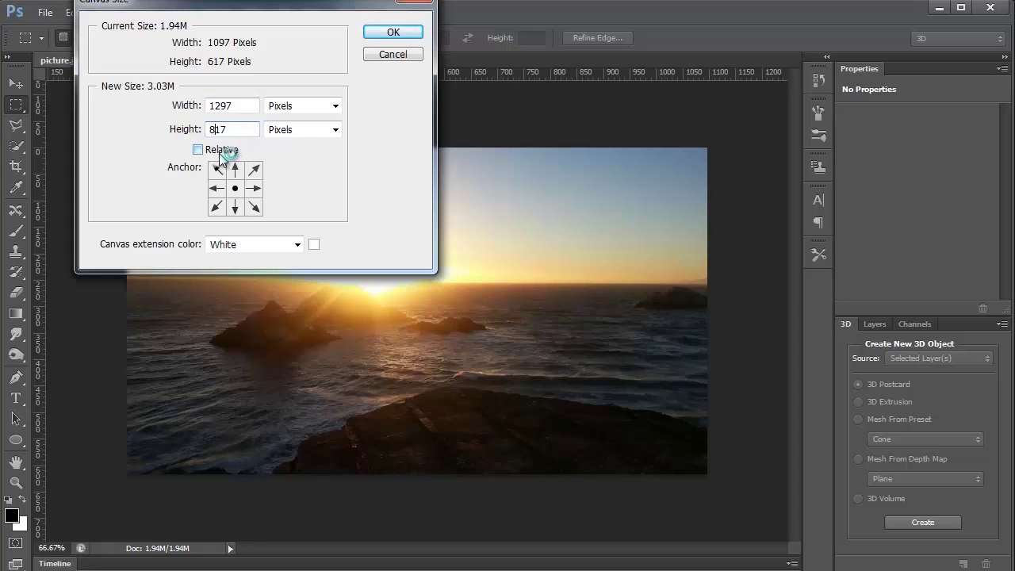
click(219, 150)
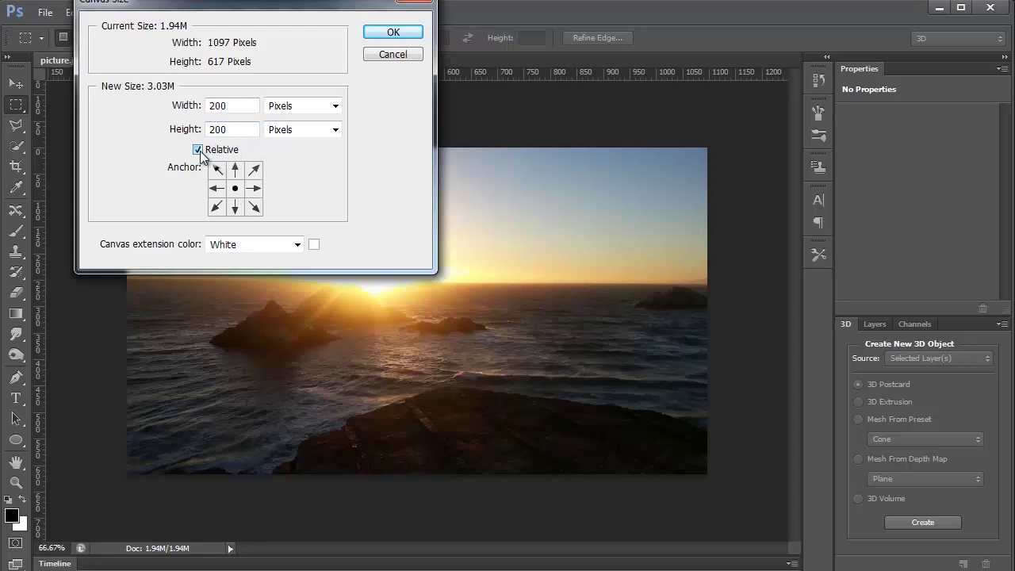
double_click(226, 105)
text(200)
click(405, 36)
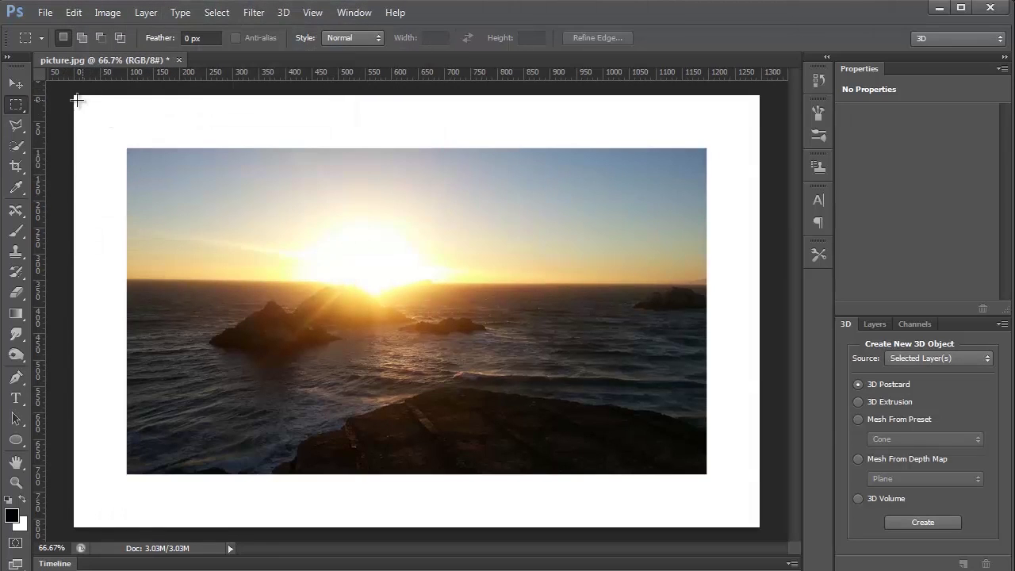
drag(76, 96, 127, 147)
drag(115, 137, 726, 326)
click(596, 341)
Step: Create a new 3D extrusion from the selected Background layer
click(874, 324)
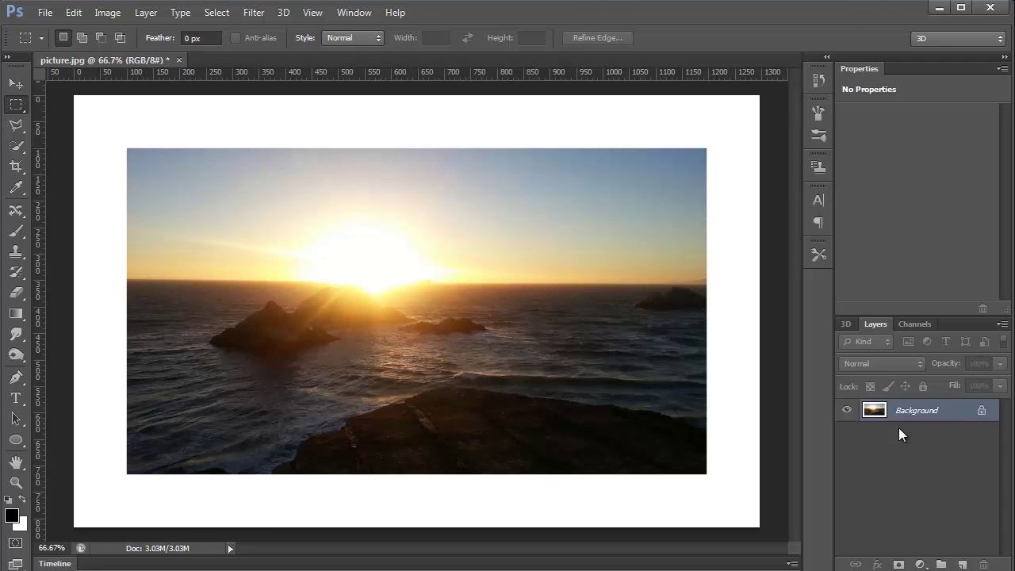
click(140, 14)
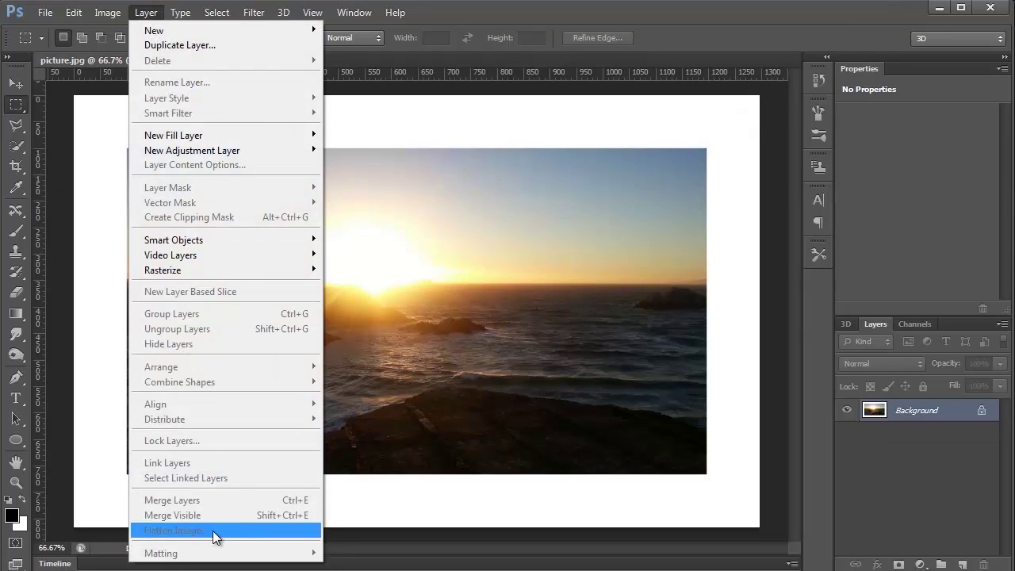
click(582, 471)
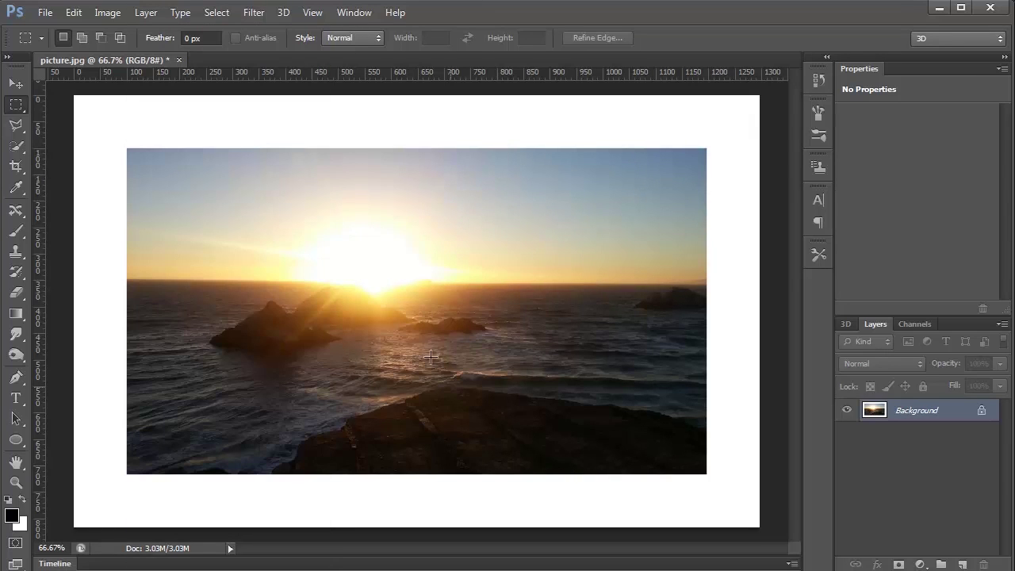
click(283, 15)
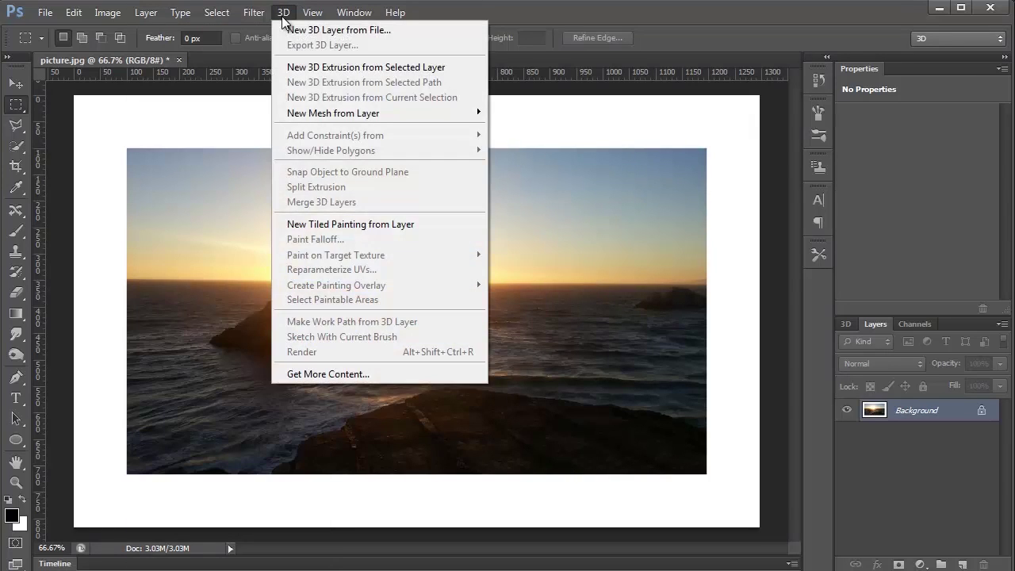
click(311, 69)
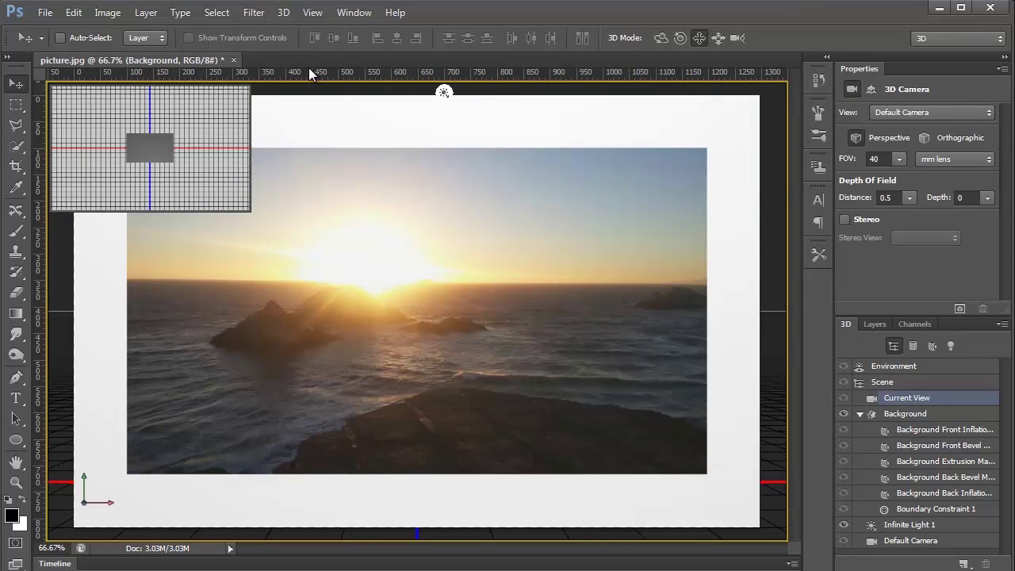
Step: Save the document as picture.psd in the assets folder, with maximum compatibility on
key(ctrl+s)
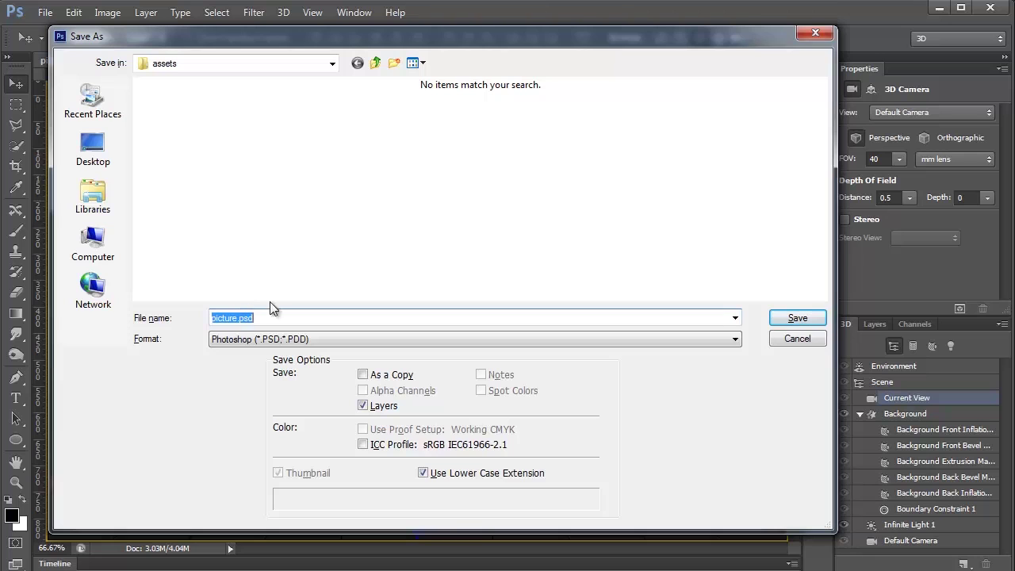
click(794, 317)
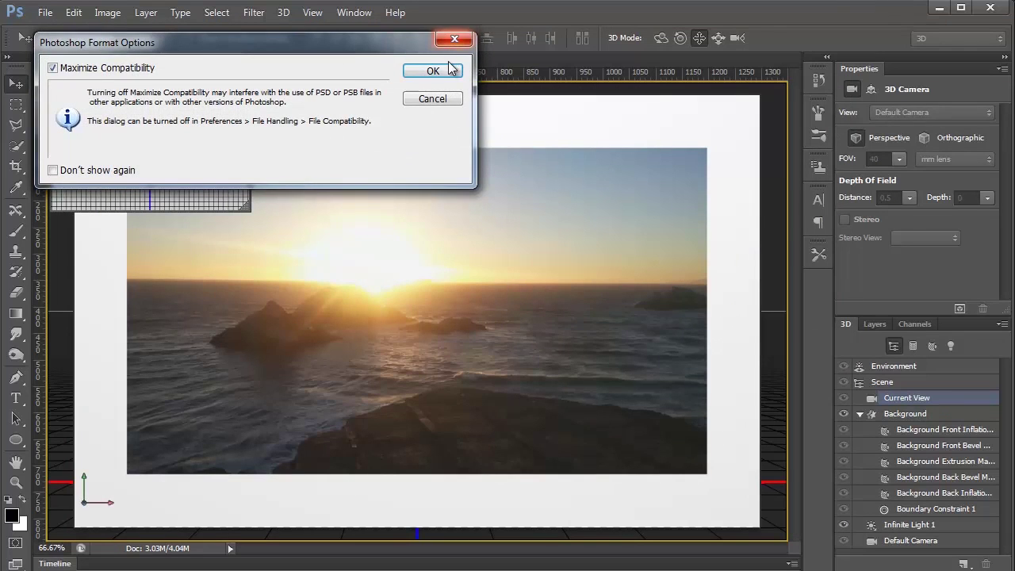
click(440, 72)
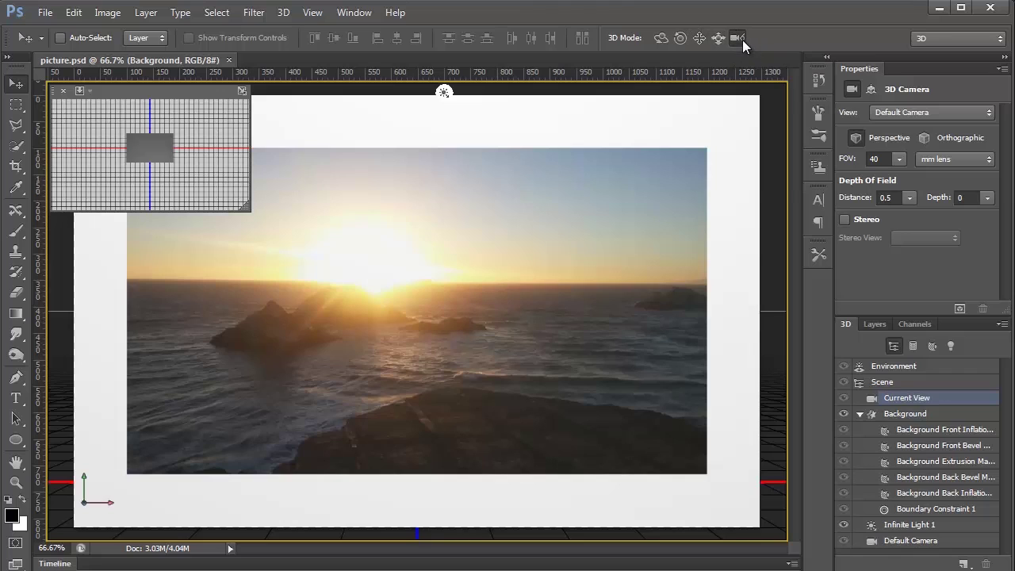
Step: Pull the 3D camera back from the extruded picture and orbit it to an angled view from above
click(738, 40)
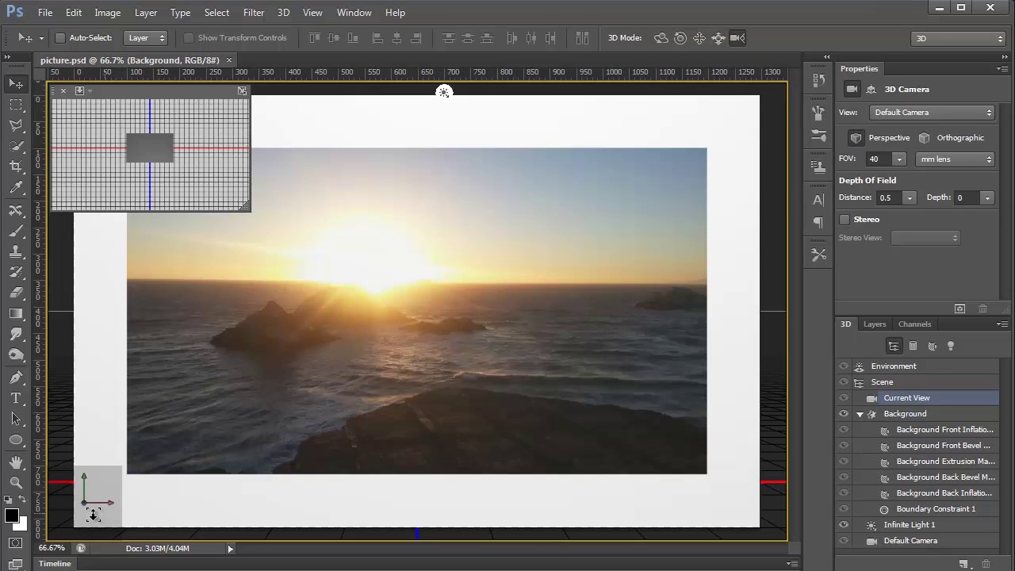
drag(97, 489, 88, 530)
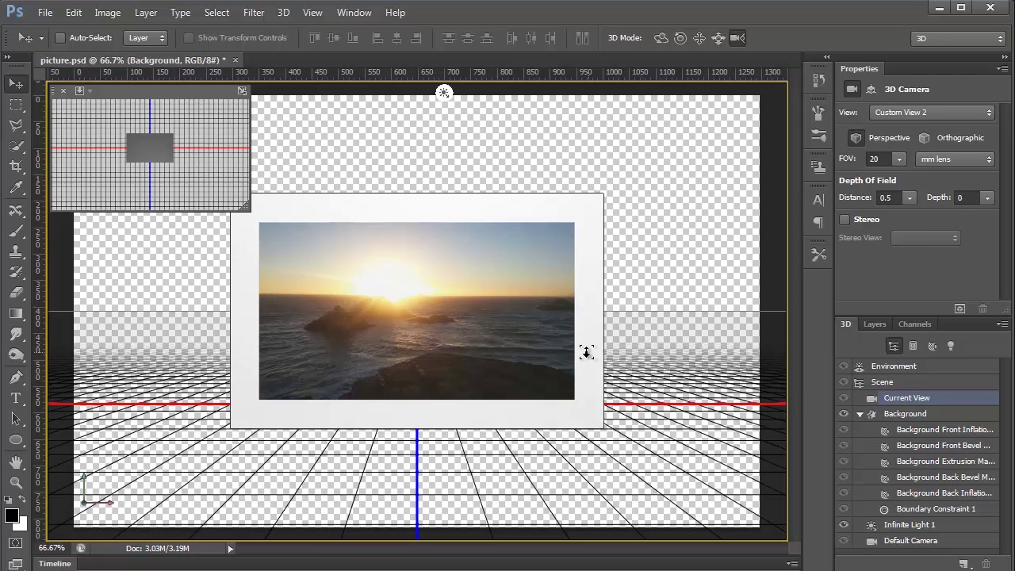
click(661, 38)
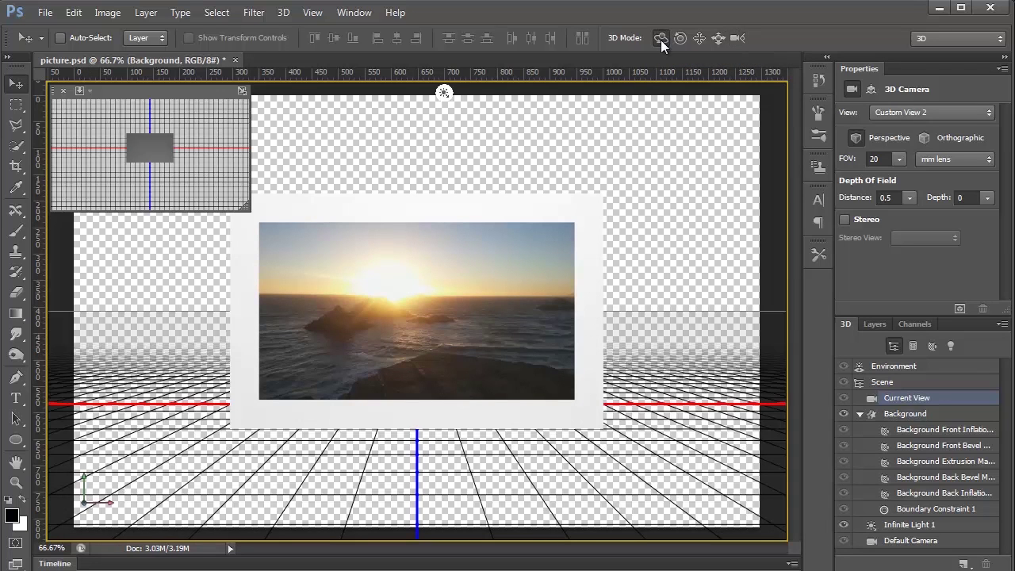
drag(96, 489, 55, 511)
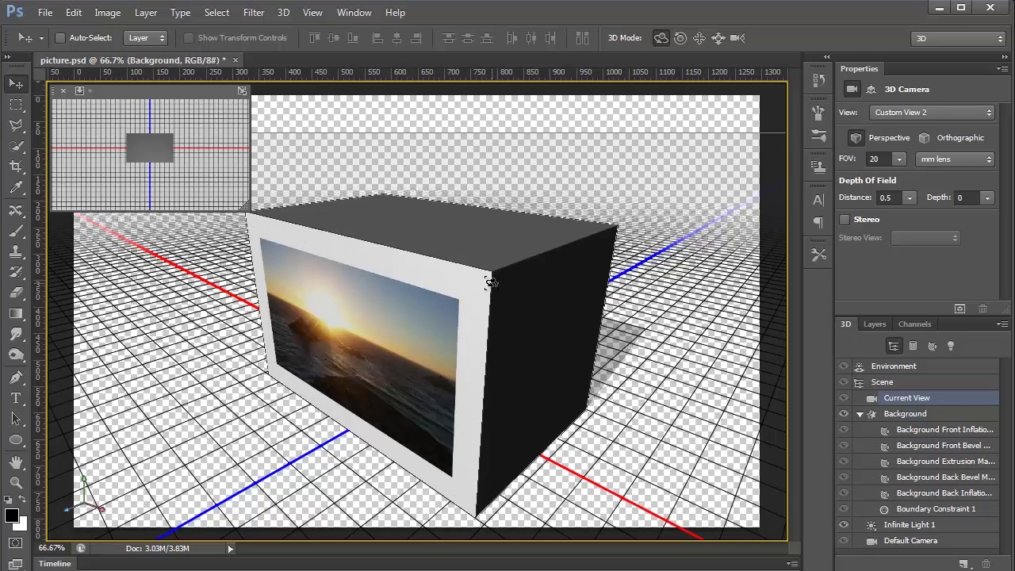
Step: Set the extrusion depth of the Background mesh to 0
click(899, 417)
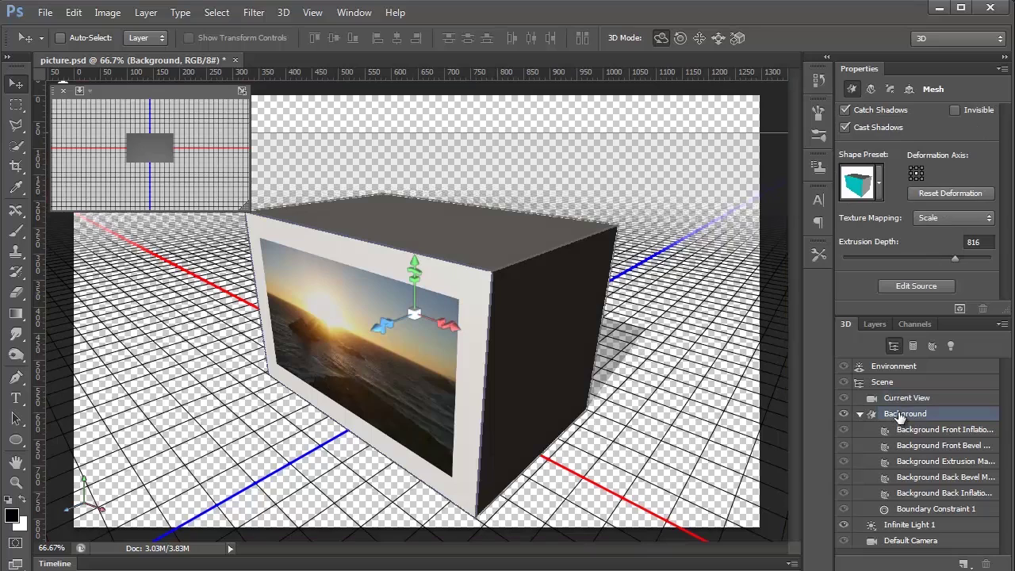
click(969, 242)
text(0)
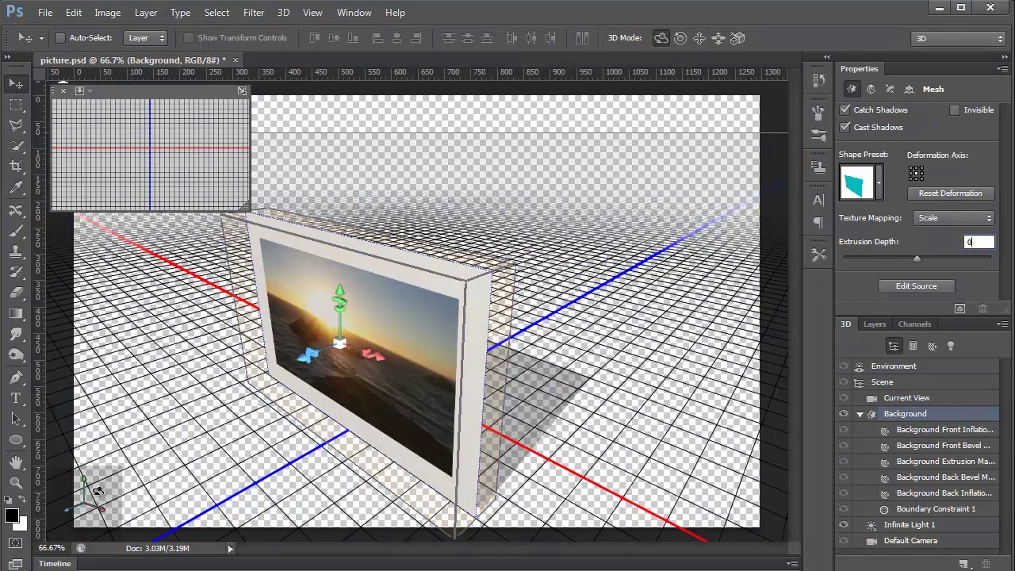
Step: Give the front cap of the Background mesh a bevel width of 26%
mouse_move(101, 486)
mouse_down()
mouse_move(72, 508)
mouse_move(57, 480)
mouse_move(104, 487)
mouse_up()
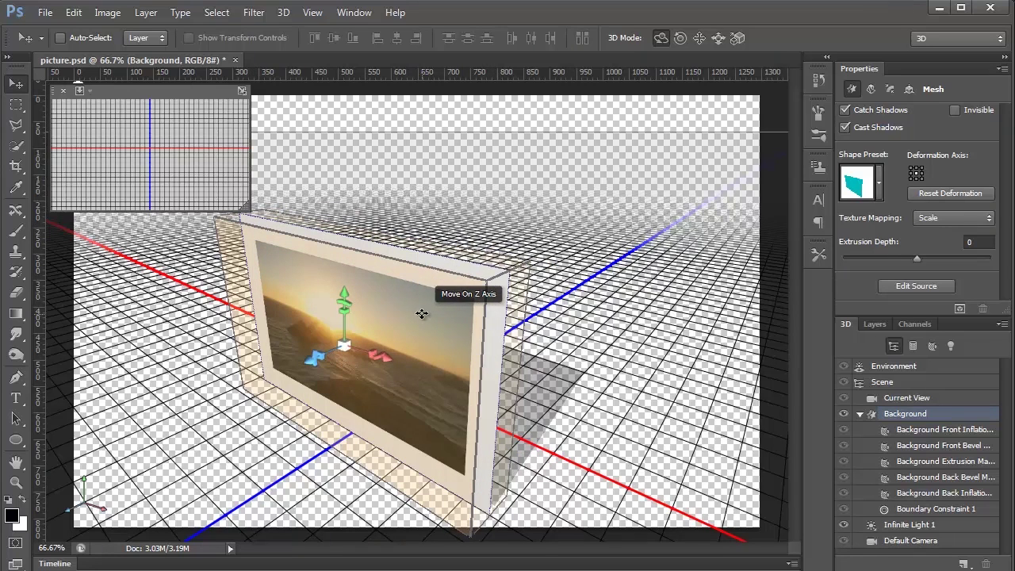
click(892, 92)
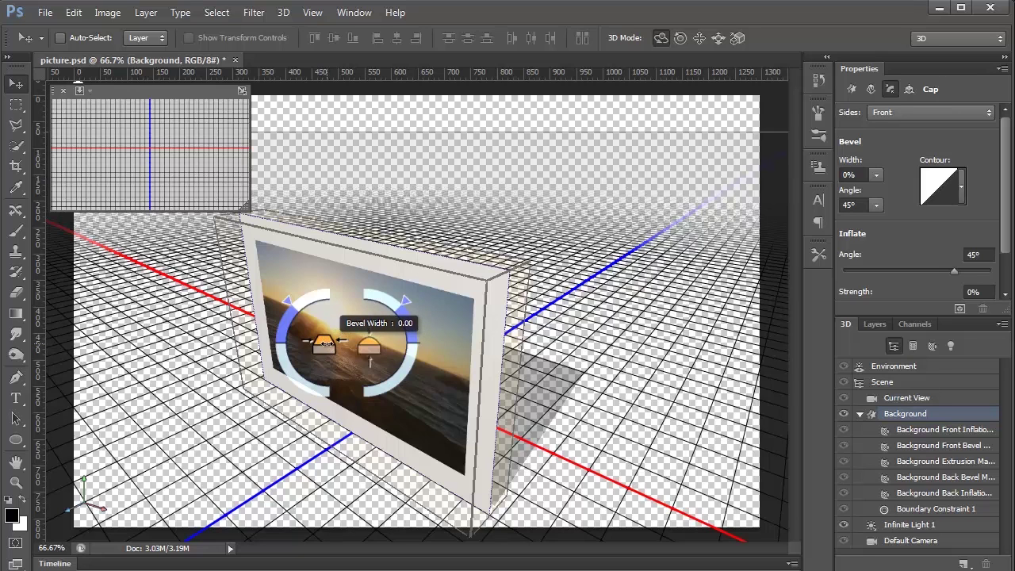
drag(333, 342, 457, 364)
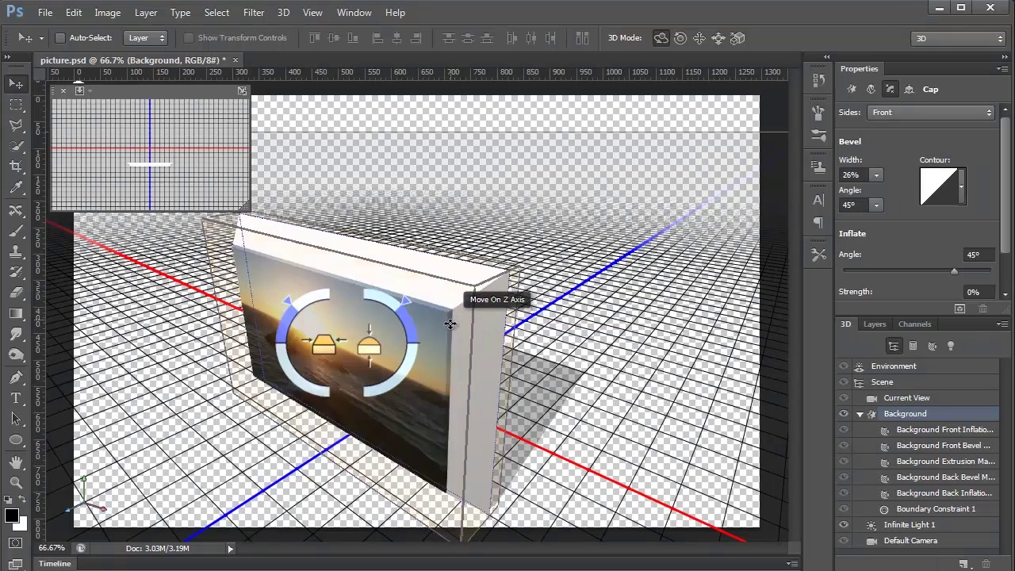
mouse_move(324, 349)
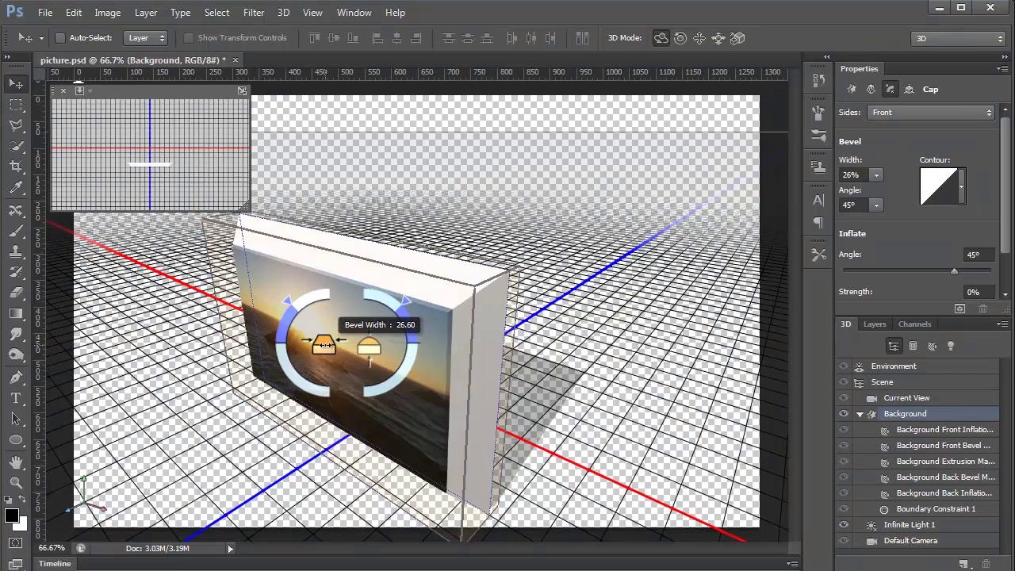
click(876, 176)
mouse_move(879, 201)
mouse_down()
mouse_move(894, 199)
mouse_move(876, 197)
mouse_up()
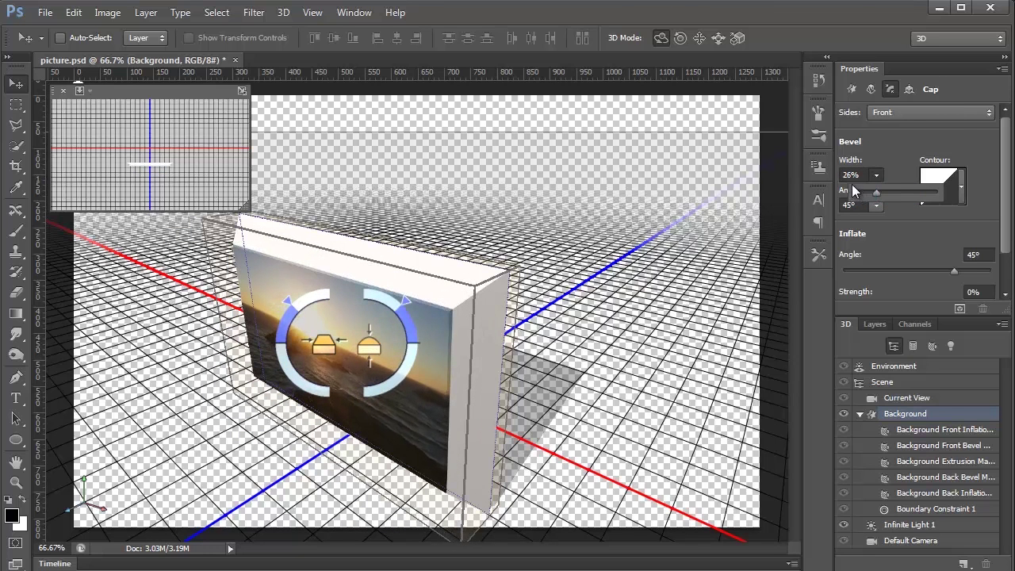
click(895, 173)
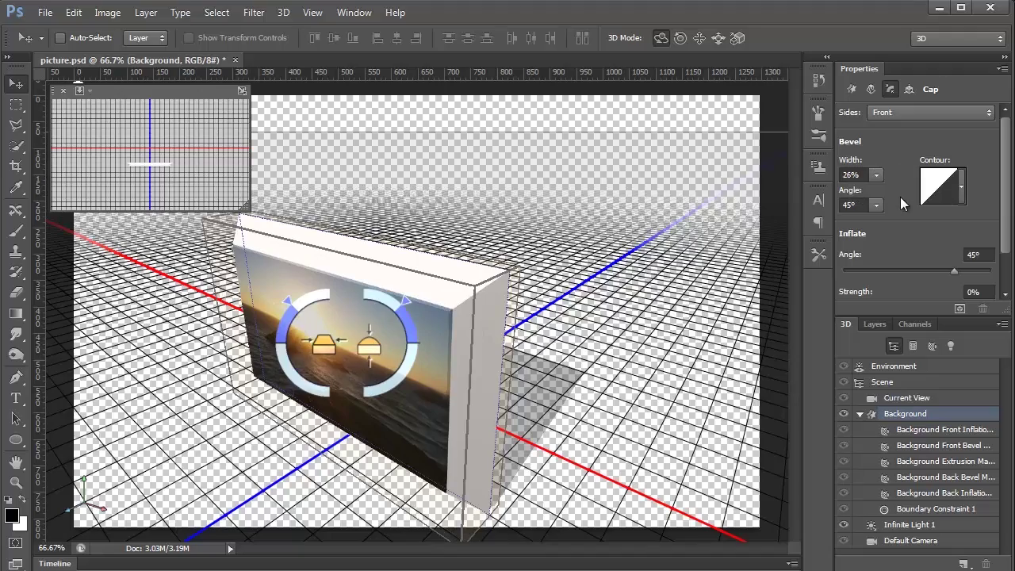
Step: Try several contour presets on the front bevel and apply the twin-peaked one to shape the frame
mouse_move(100, 489)
mouse_down()
mouse_move(205, 484)
mouse_move(140, 476)
mouse_move(91, 486)
mouse_move(102, 486)
mouse_up()
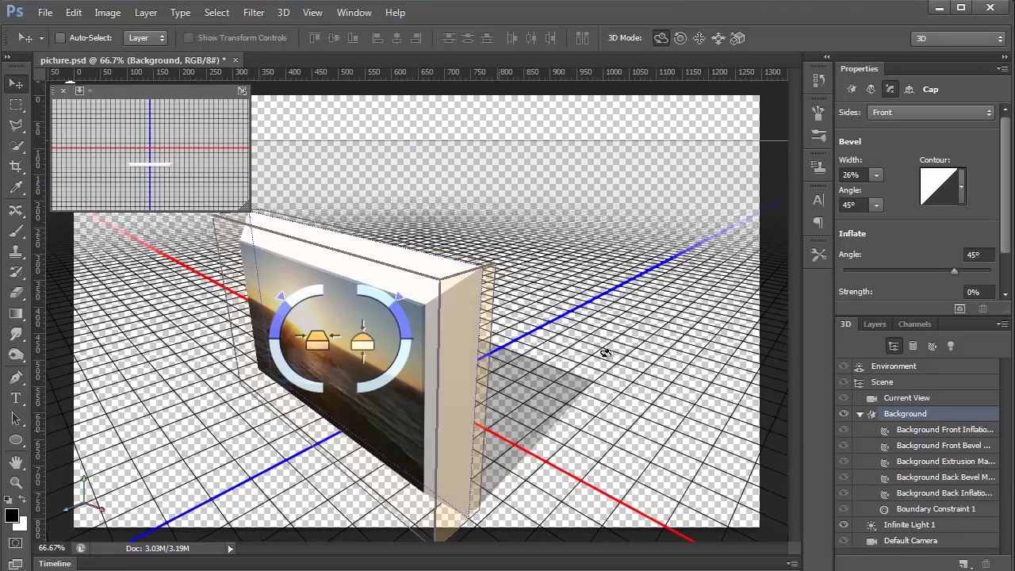
click(961, 187)
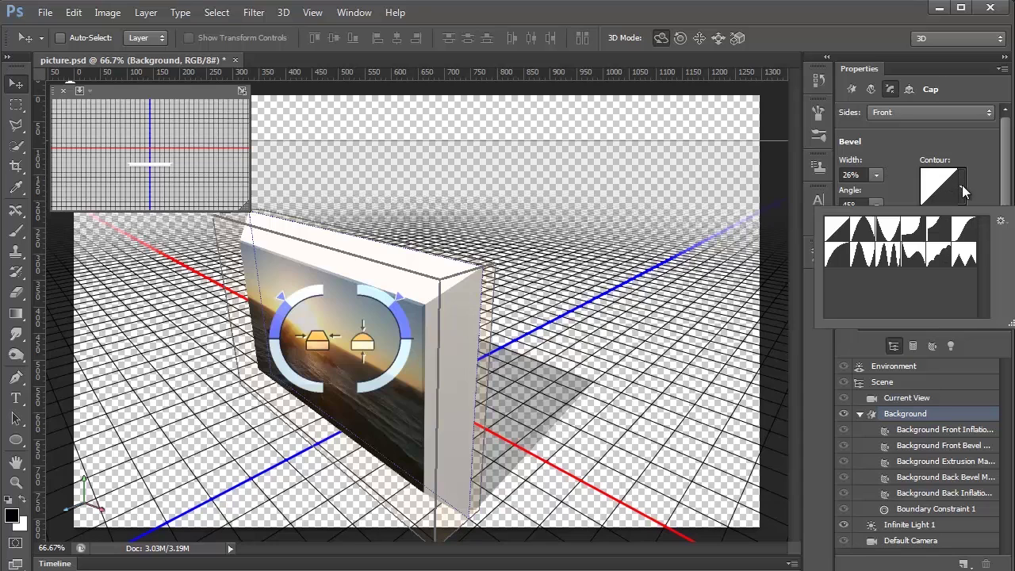
click(838, 254)
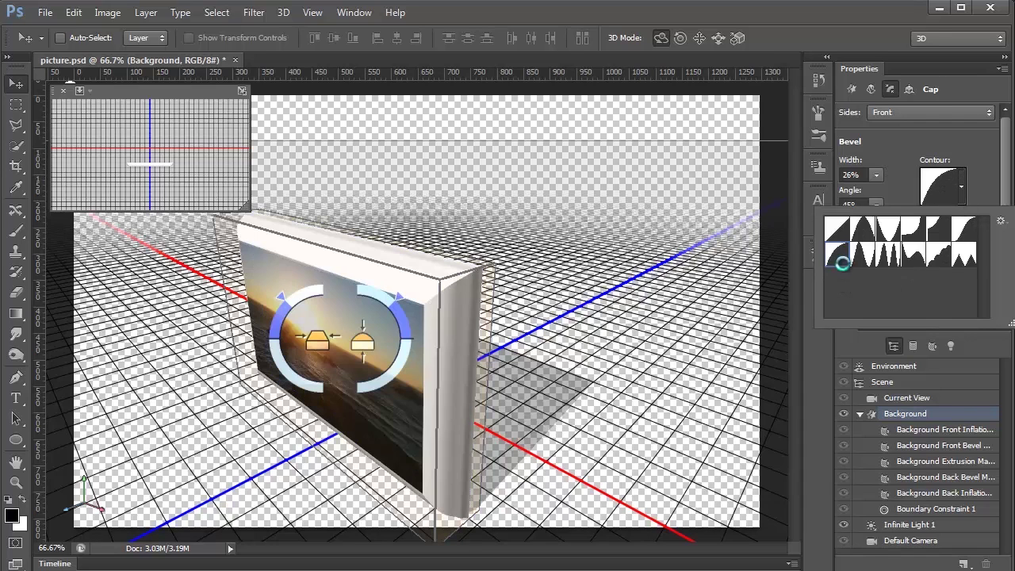
click(862, 252)
click(866, 238)
click(888, 253)
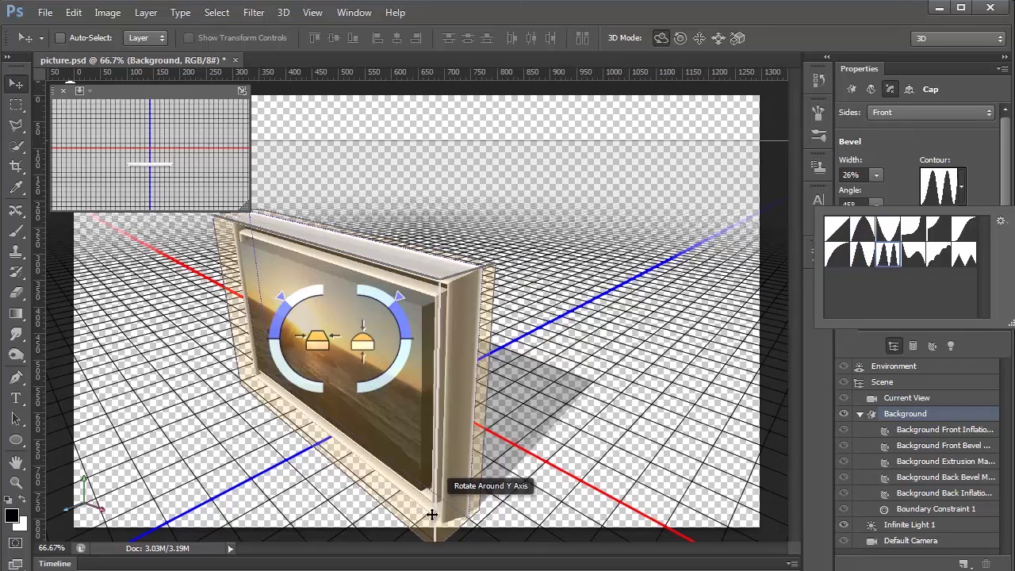
Step: Compare further contour presets on the front bevel and apply the multi-stepped one to give the frame a ridged molding profile
click(936, 232)
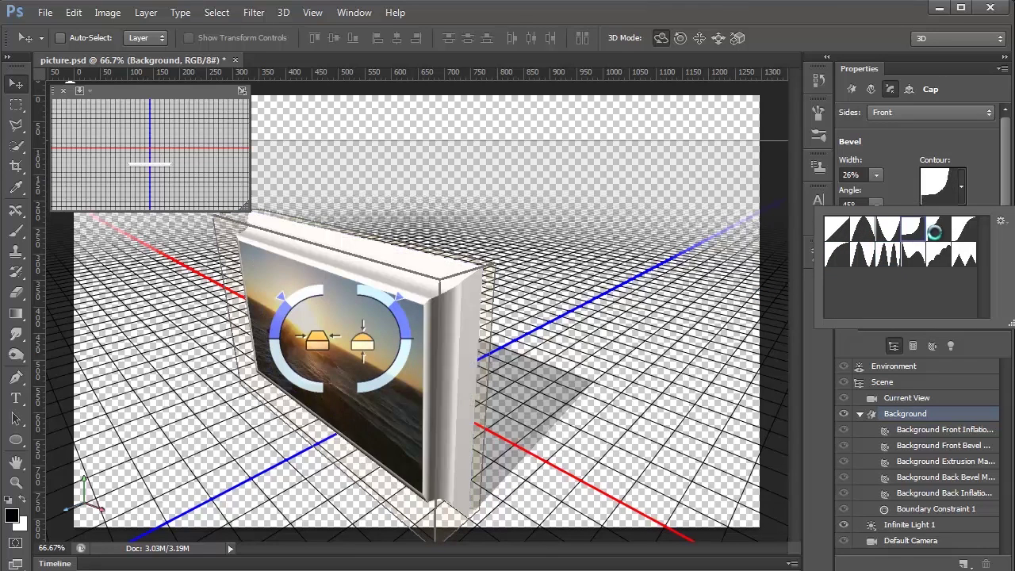
click(837, 241)
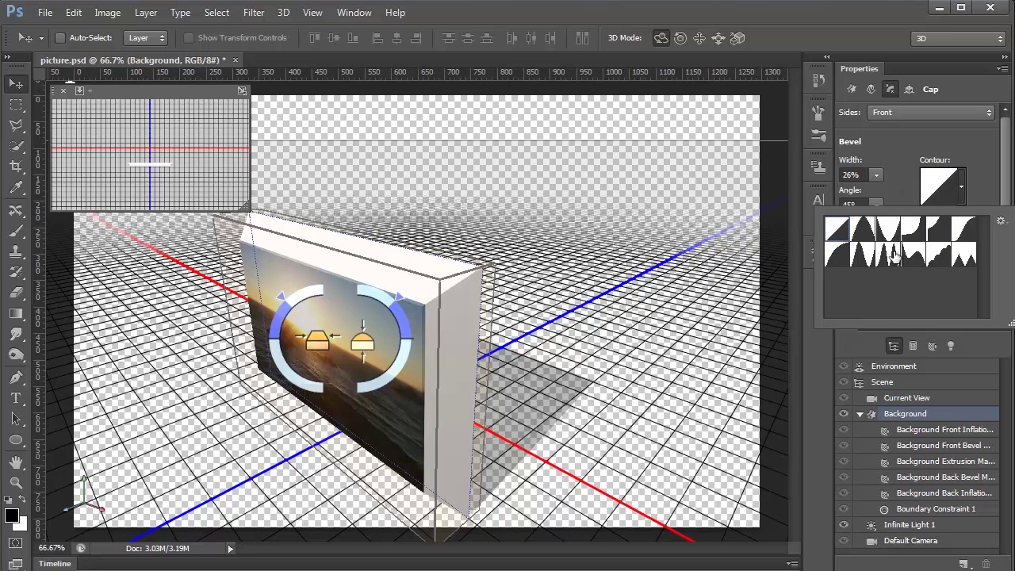
click(940, 255)
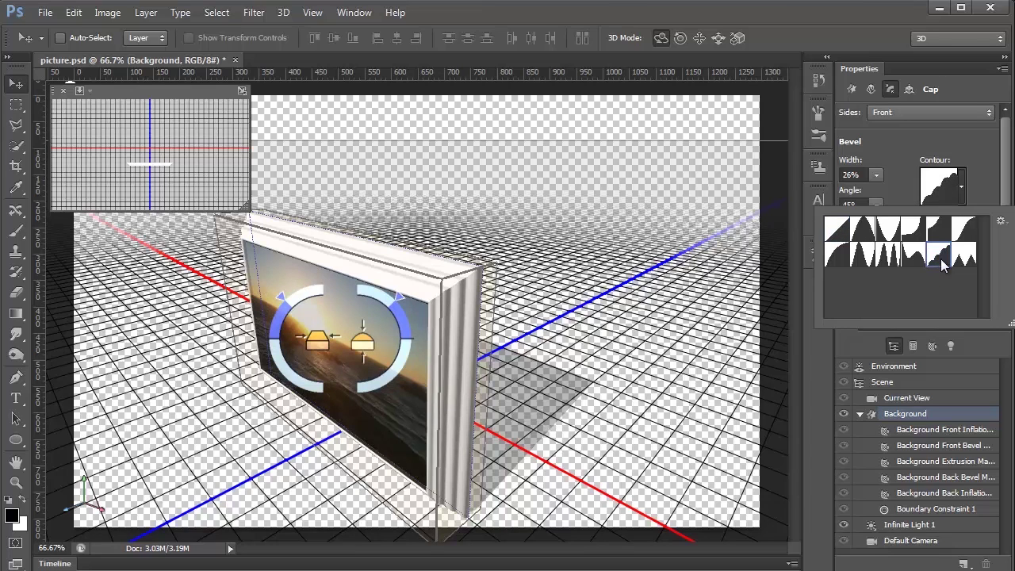
drag(80, 507, 146, 494)
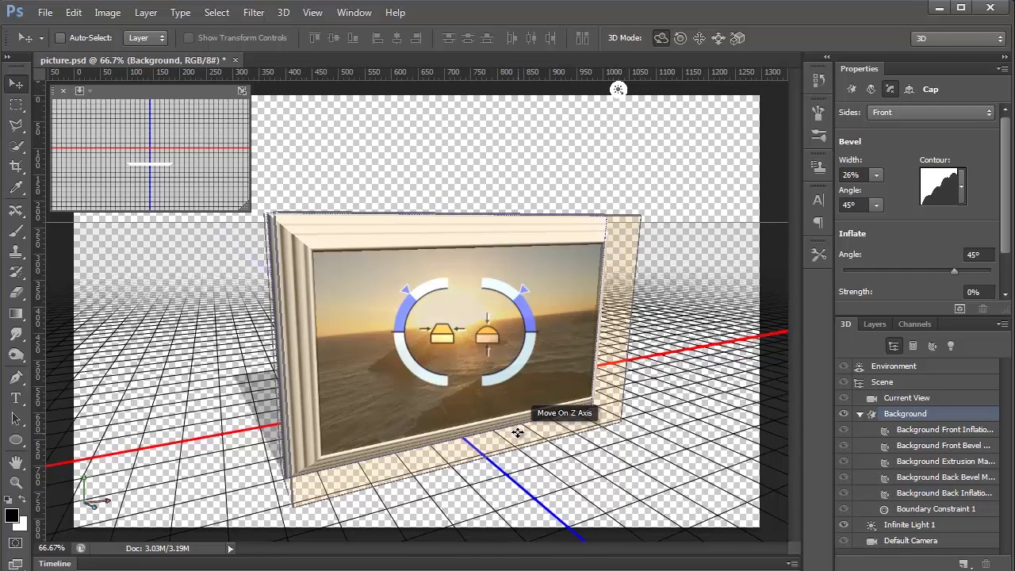
Step: Load the Default material set for the front bevel material, replacing the current presets without saving them
click(929, 448)
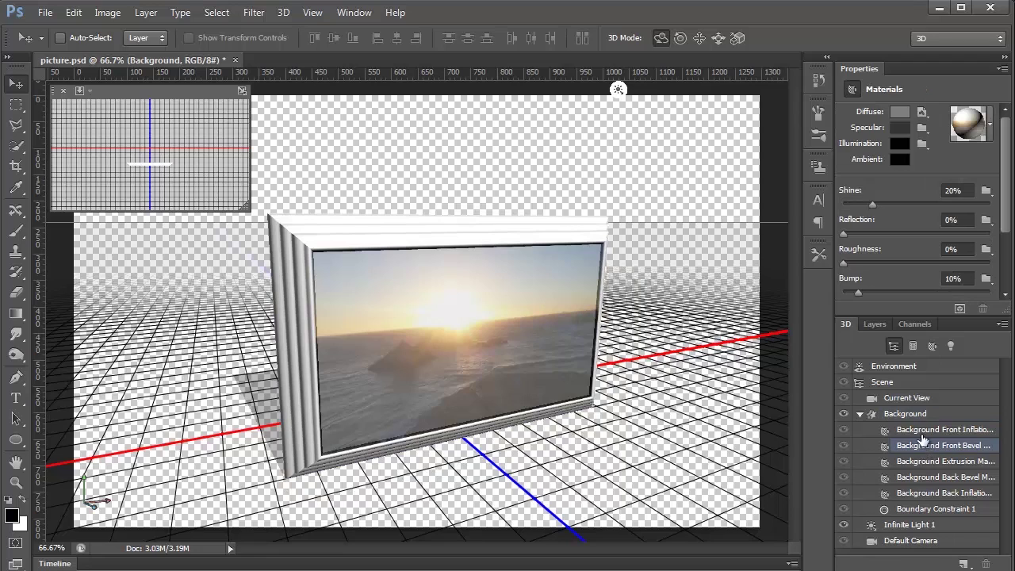
click(990, 127)
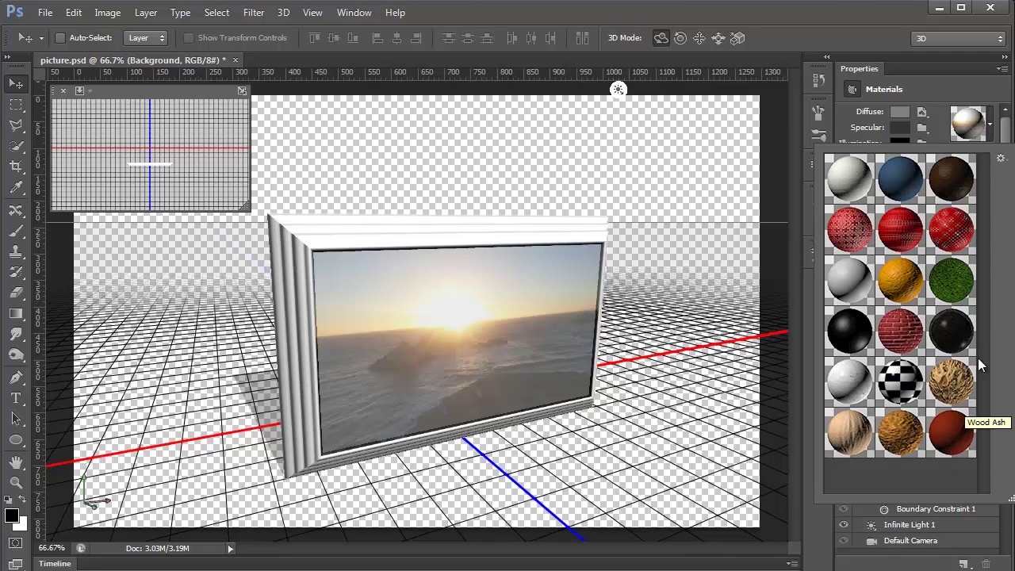
click(1000, 159)
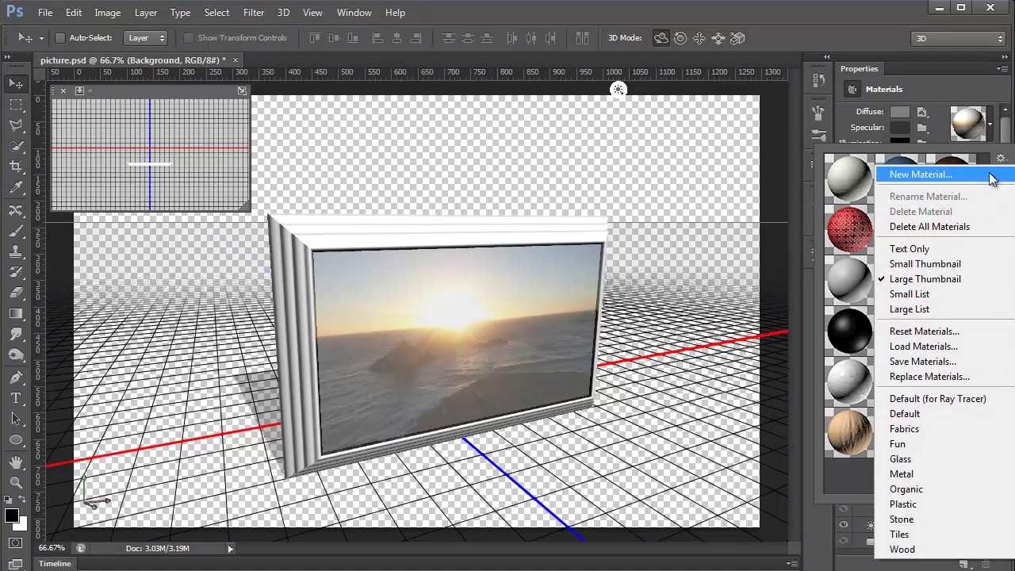
click(938, 414)
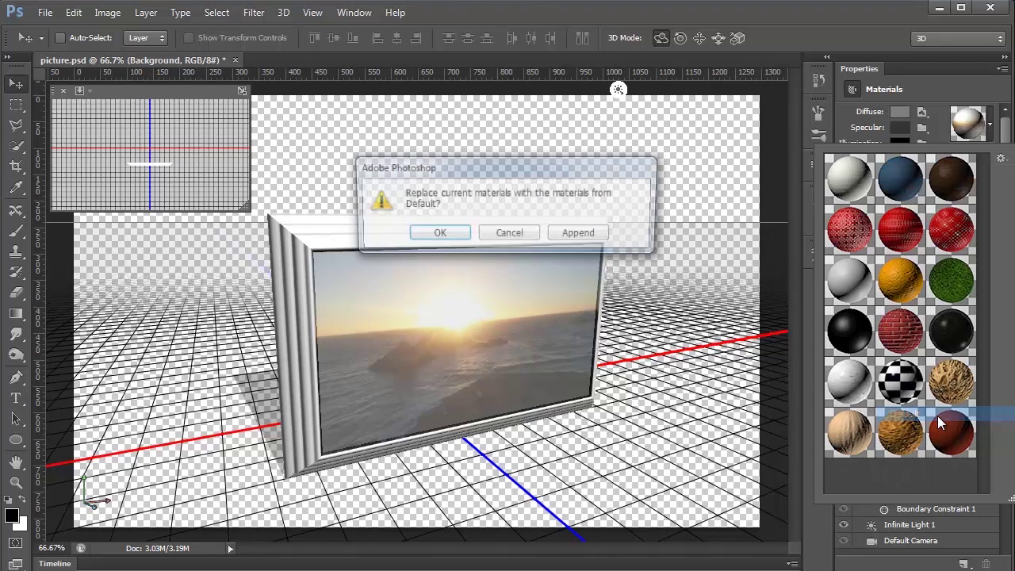
click(434, 233)
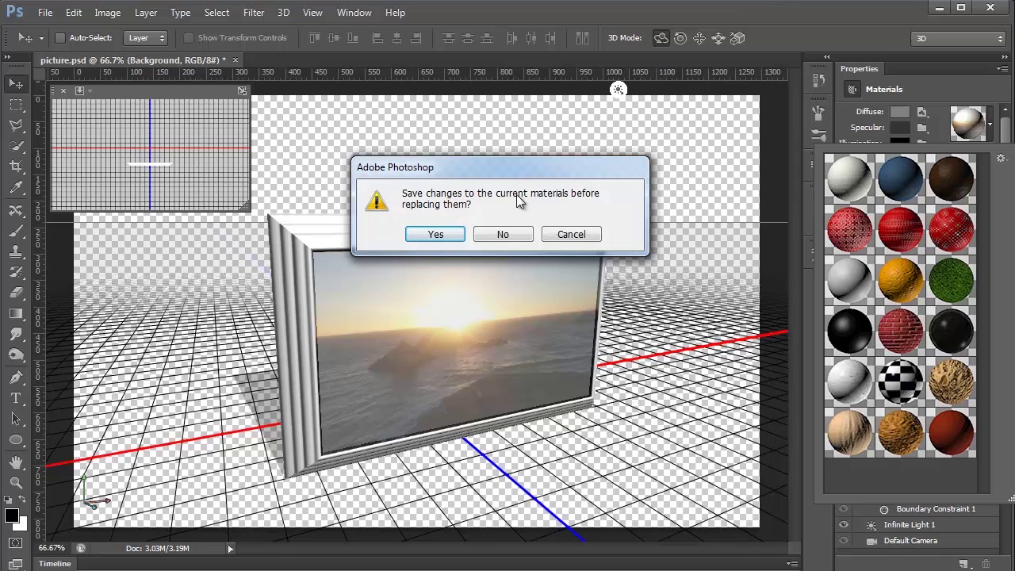
click(505, 234)
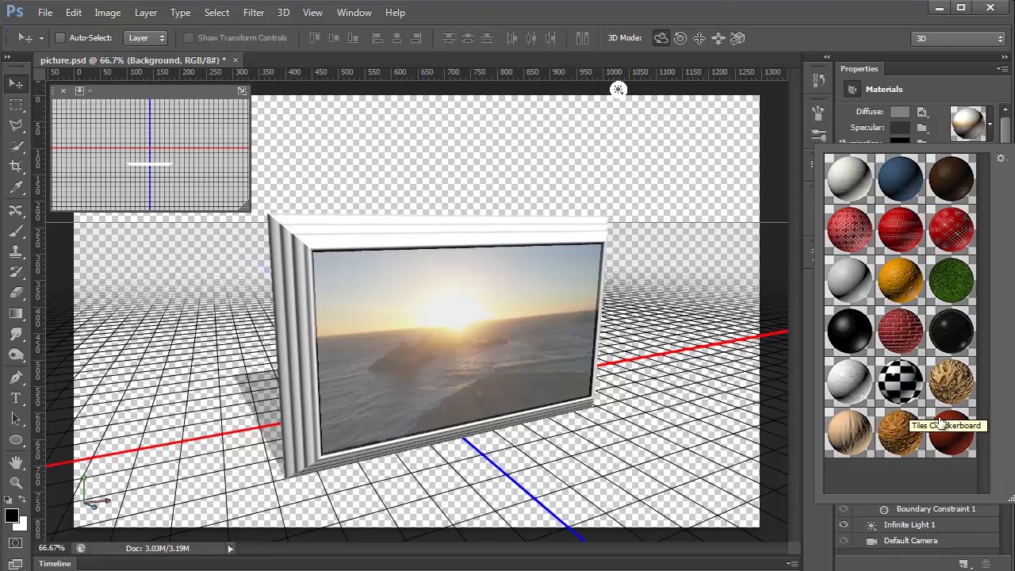
Step: Compare redwood, red fabric and orange material presets on the front bevel, and finish with the redwood one
click(952, 437)
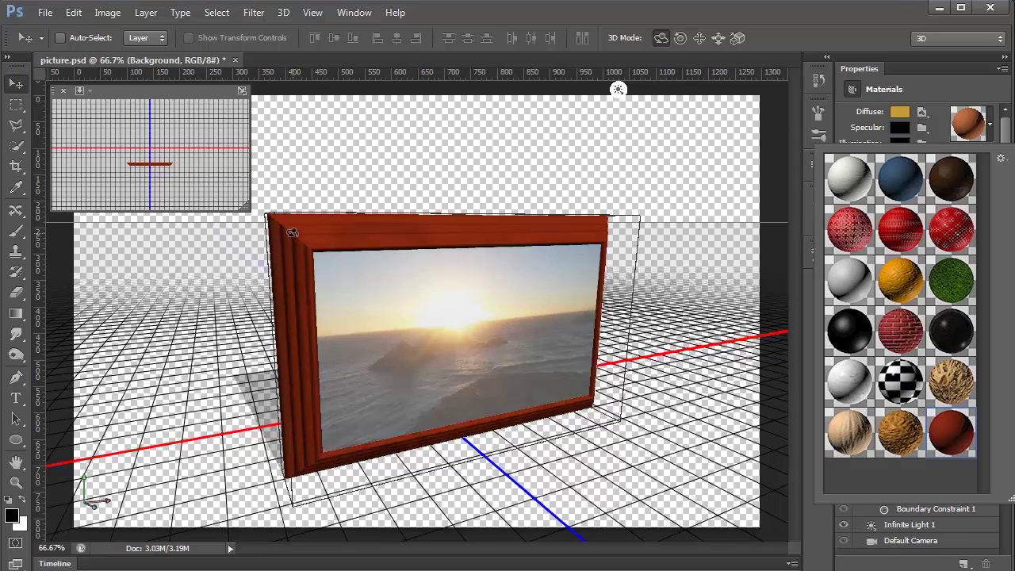
click(864, 248)
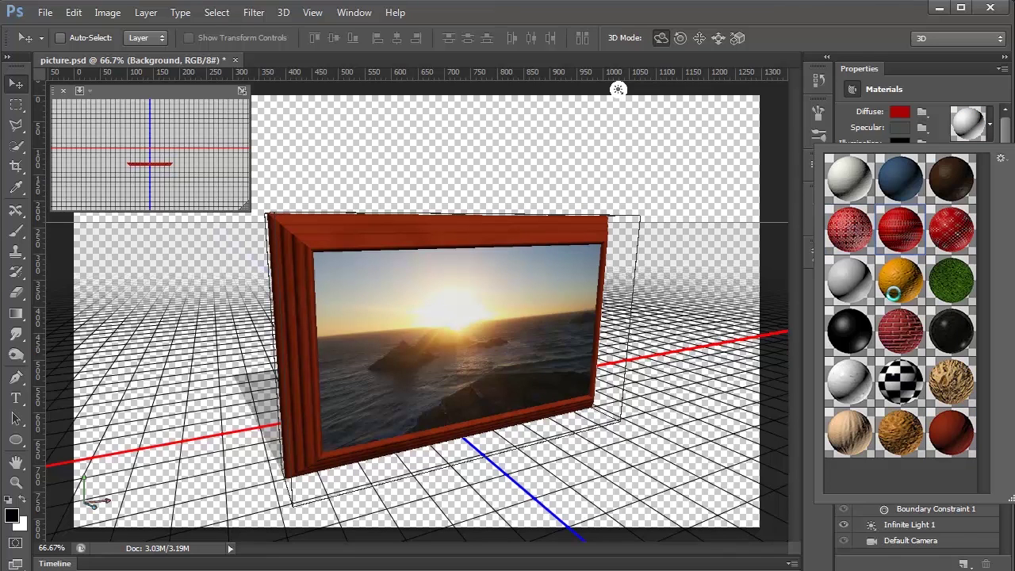
click(901, 288)
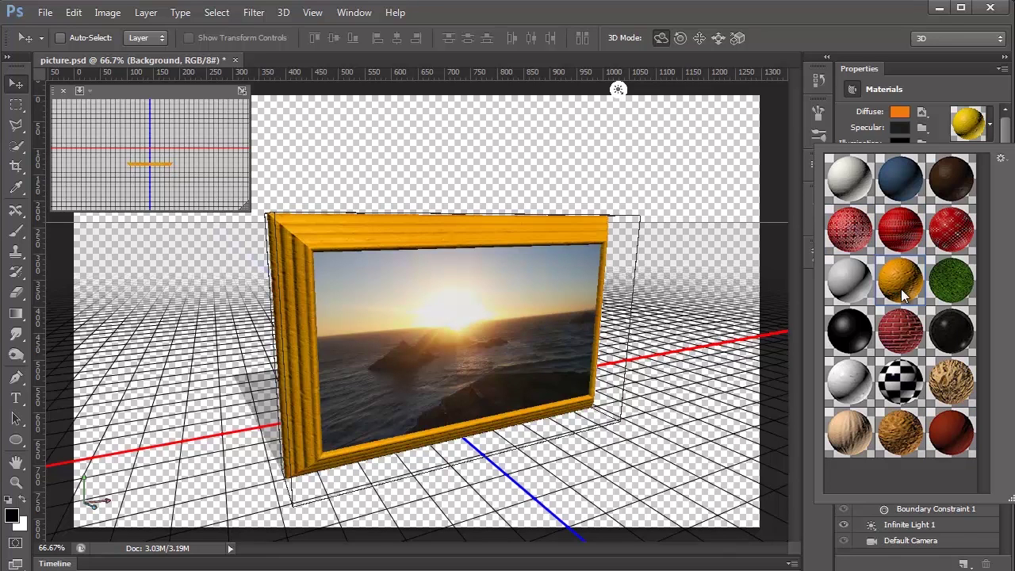
click(956, 441)
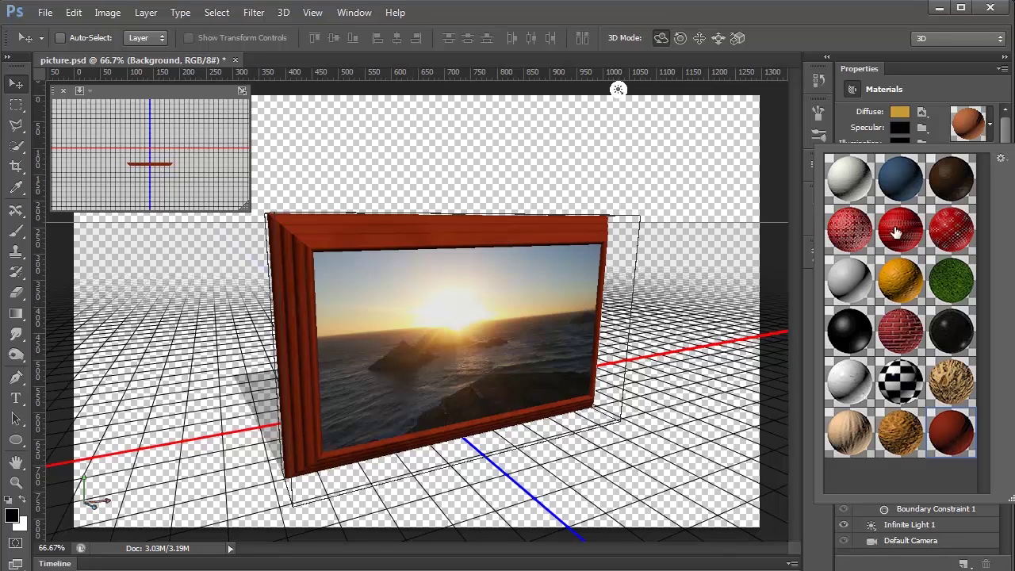
click(945, 97)
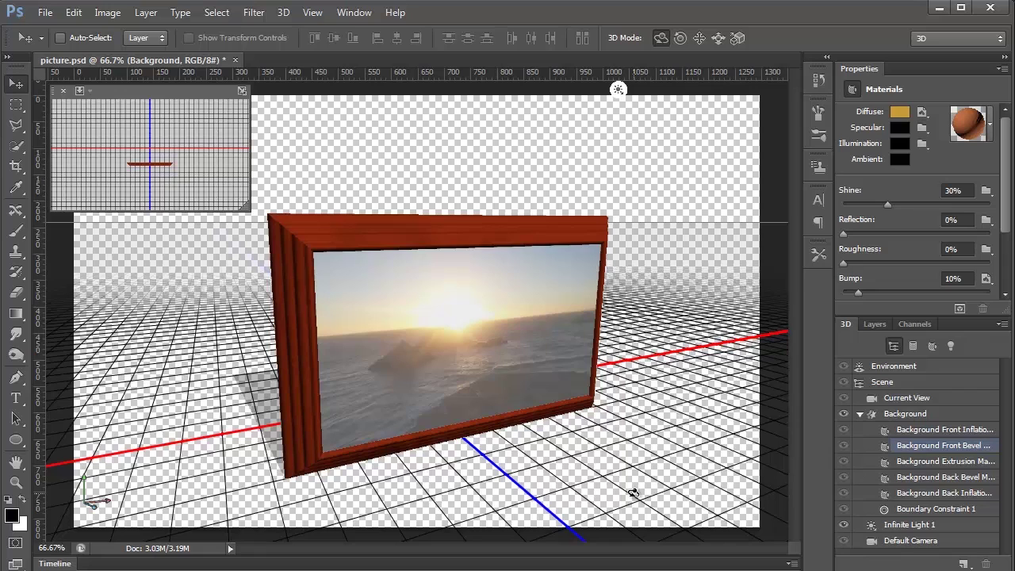
Step: Place background-image.jpg into the document and scale it to about 124% so it covers the whole canvas
click(45, 12)
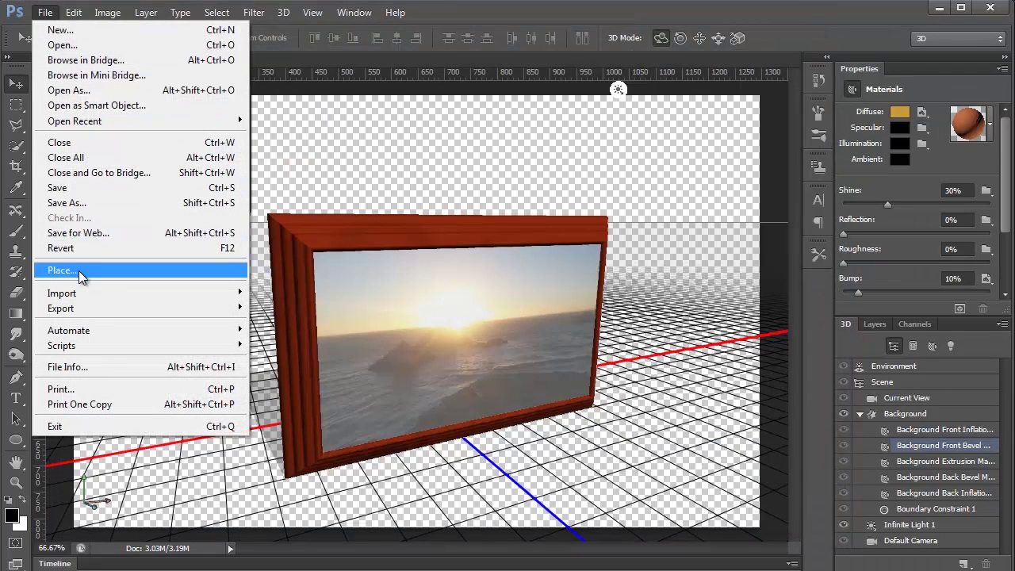
click(79, 271)
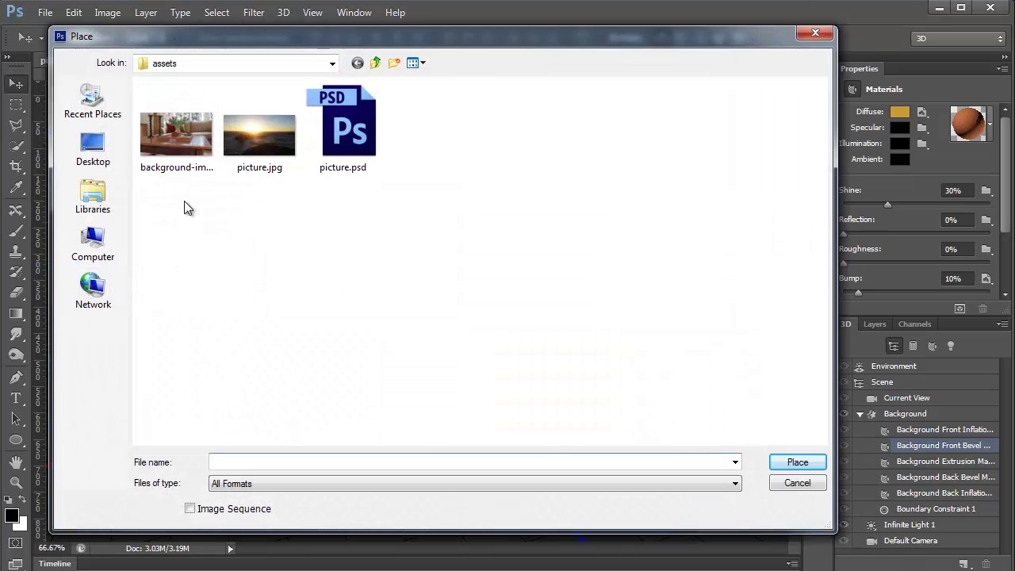
click(174, 147)
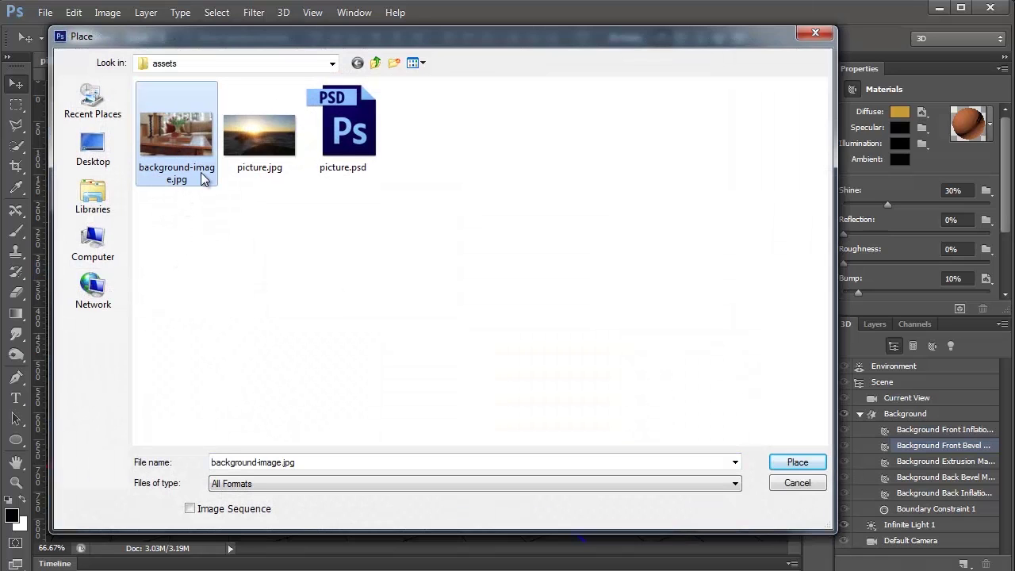
click(796, 463)
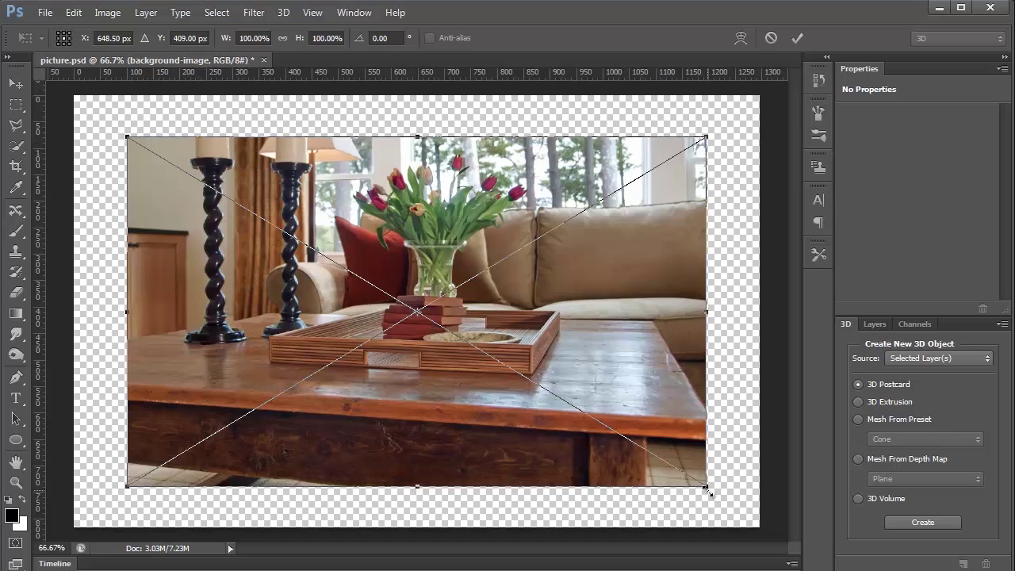
drag(708, 490, 775, 540)
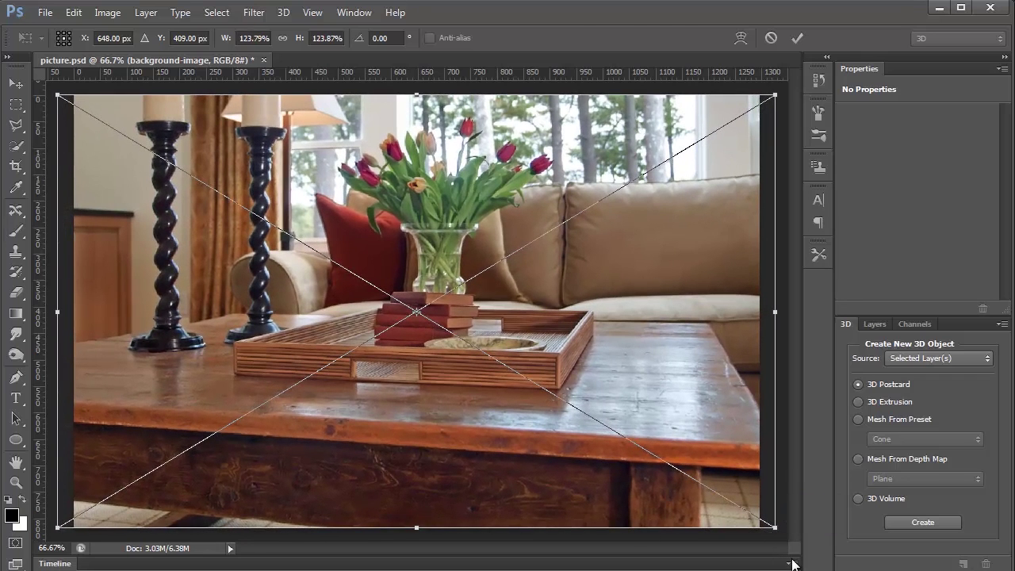
key(Return)
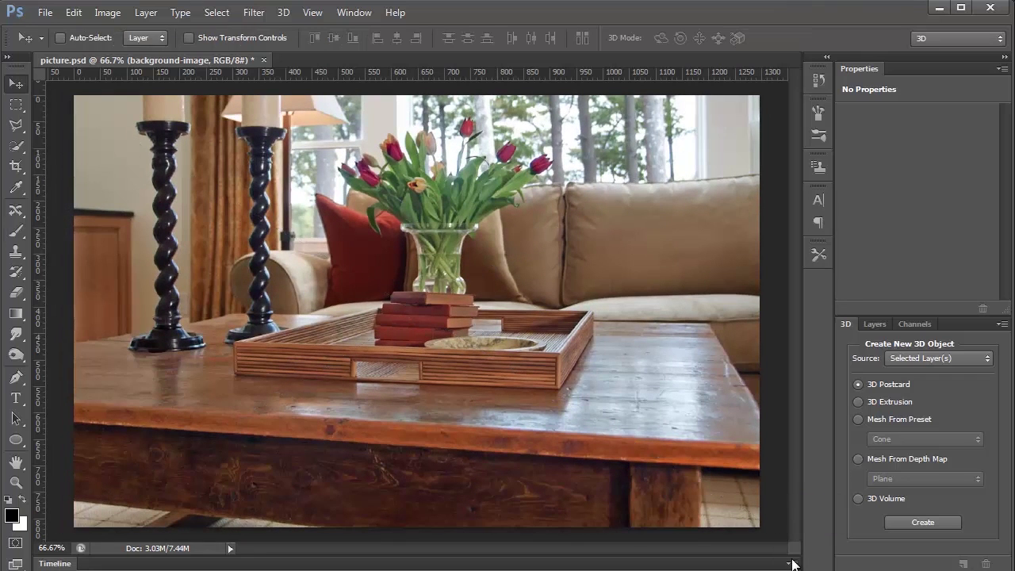
Step: Move the background-image layer beneath the 3D Background layer and rename the 3D layer to "frame"
click(874, 326)
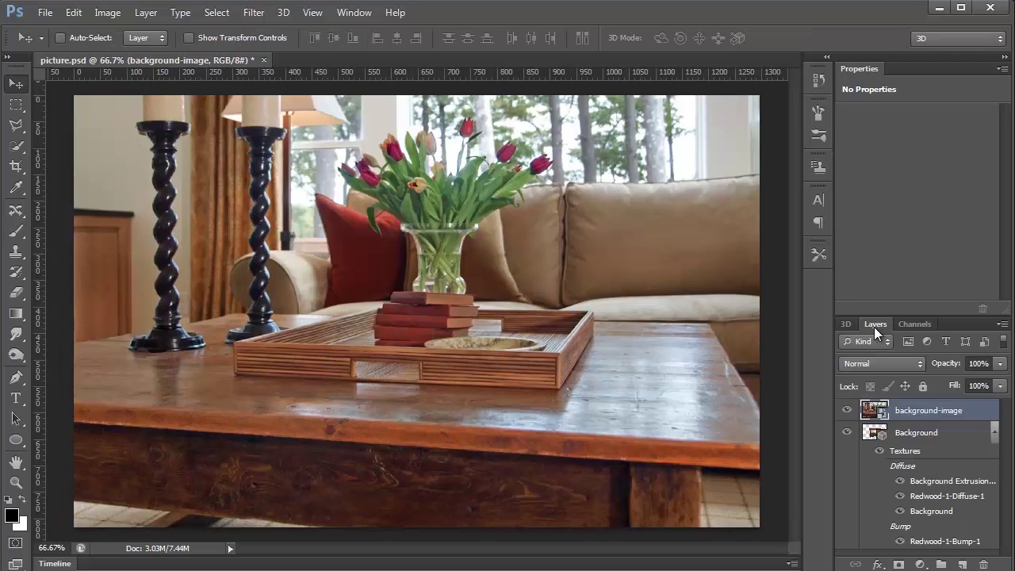
click(994, 432)
drag(874, 409, 878, 447)
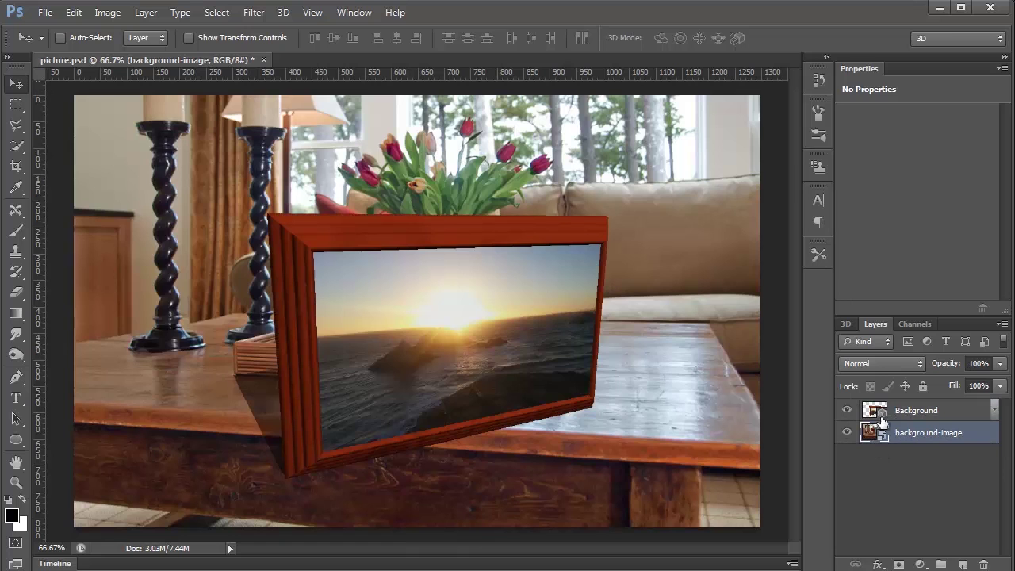
double_click(917, 411)
text(frame)
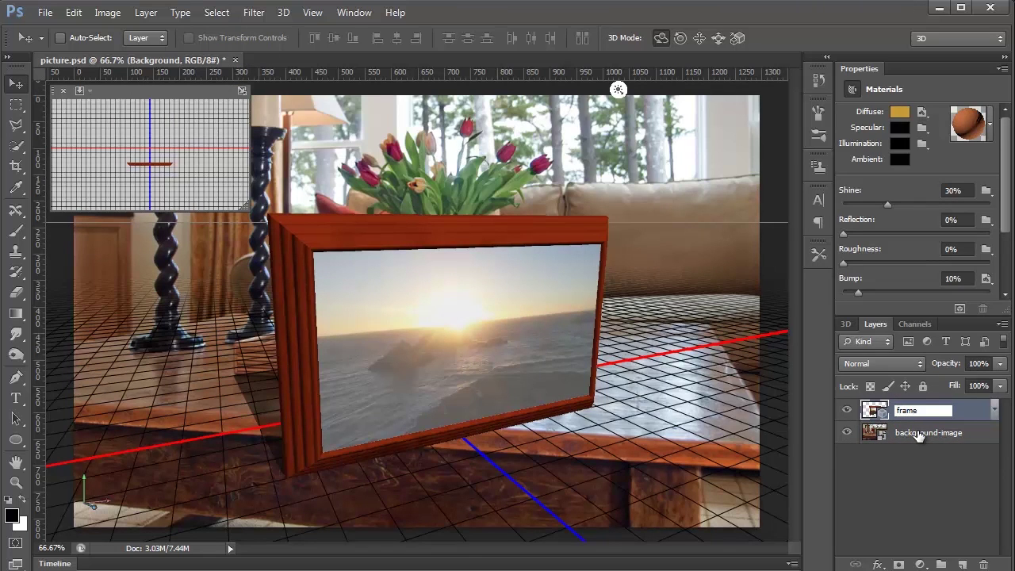
click(917, 433)
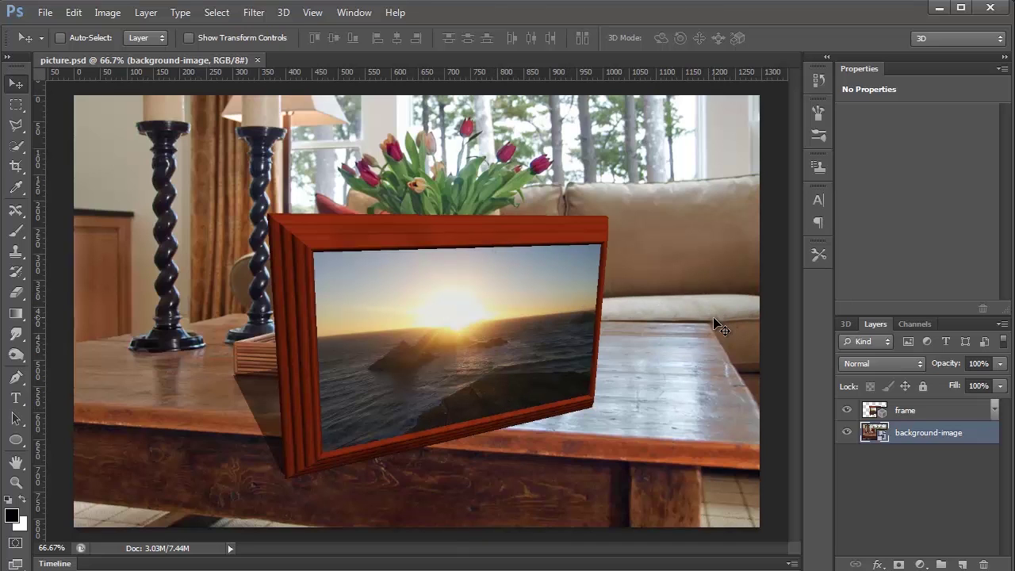
Step: Orbit the frame layer's 3D camera to show the frame from its other side and shift the frame left along the X axis
double_click(875, 411)
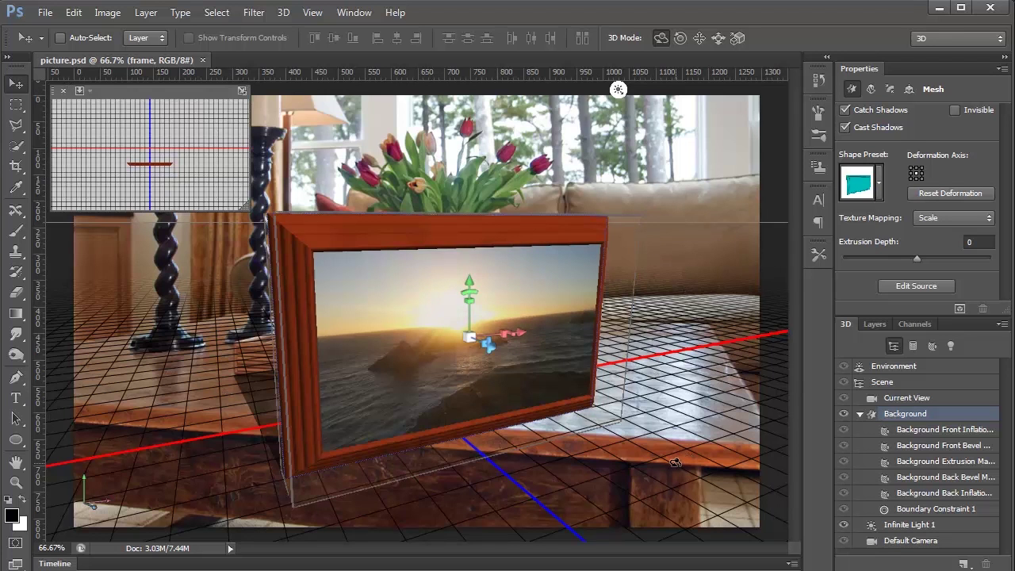
drag(93, 519, 61, 509)
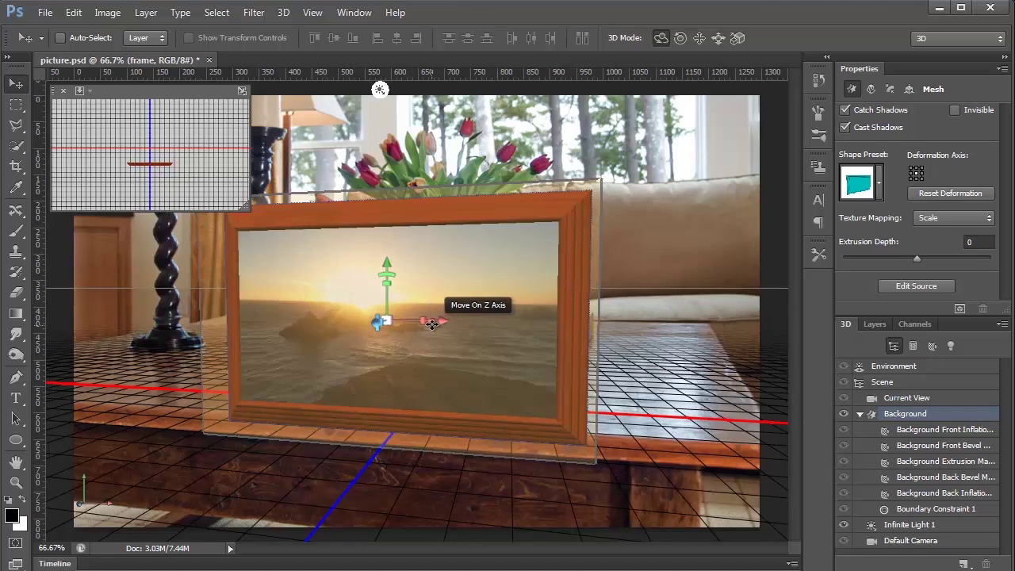
drag(442, 321, 341, 320)
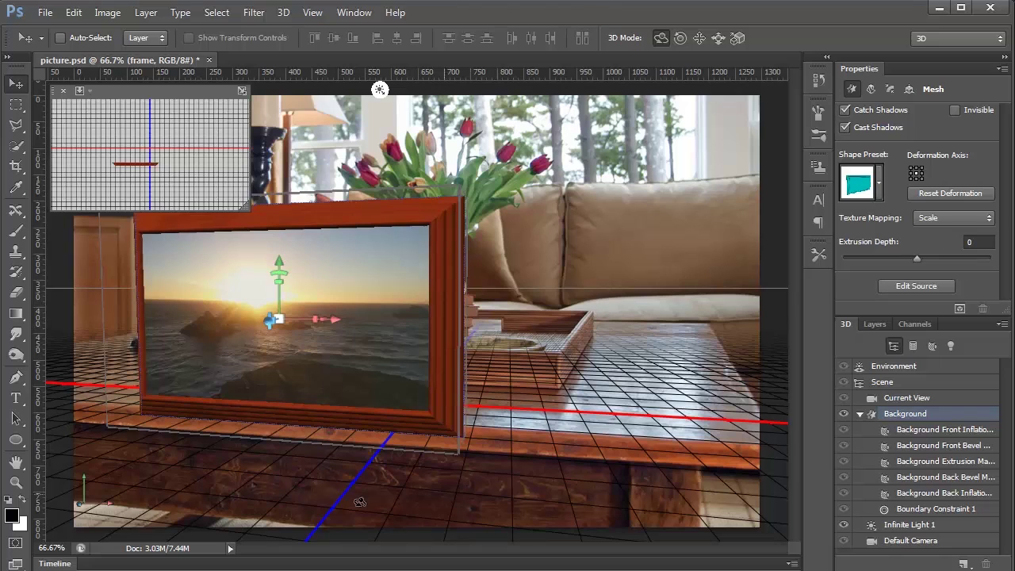
Step: Orbit and pan the 3D camera so the ground plane matches the perspective of the tabletop in the room photo
mouse_move(92, 521)
mouse_down()
mouse_move(84, 514)
mouse_move(88, 521)
mouse_up()
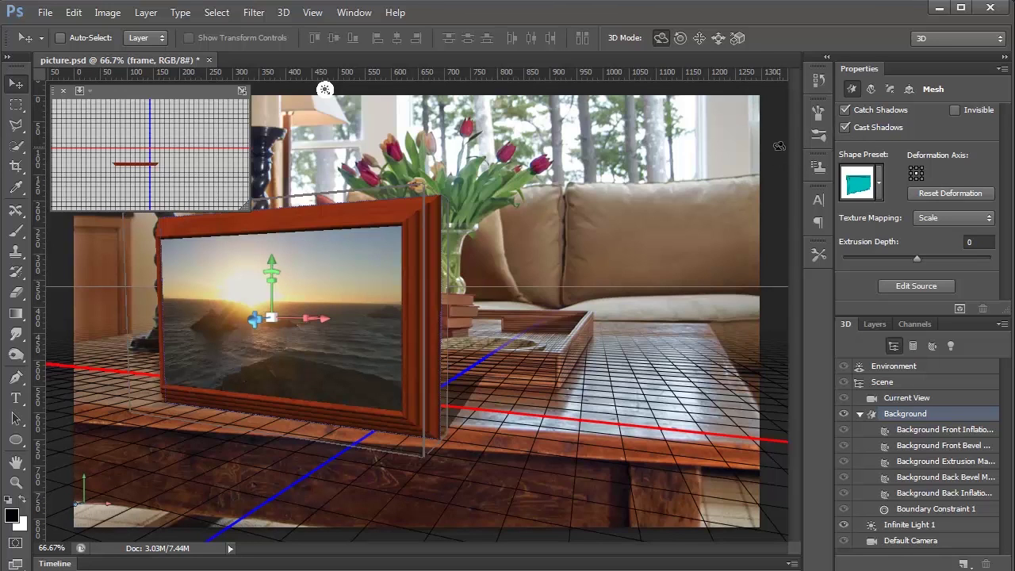
click(780, 146)
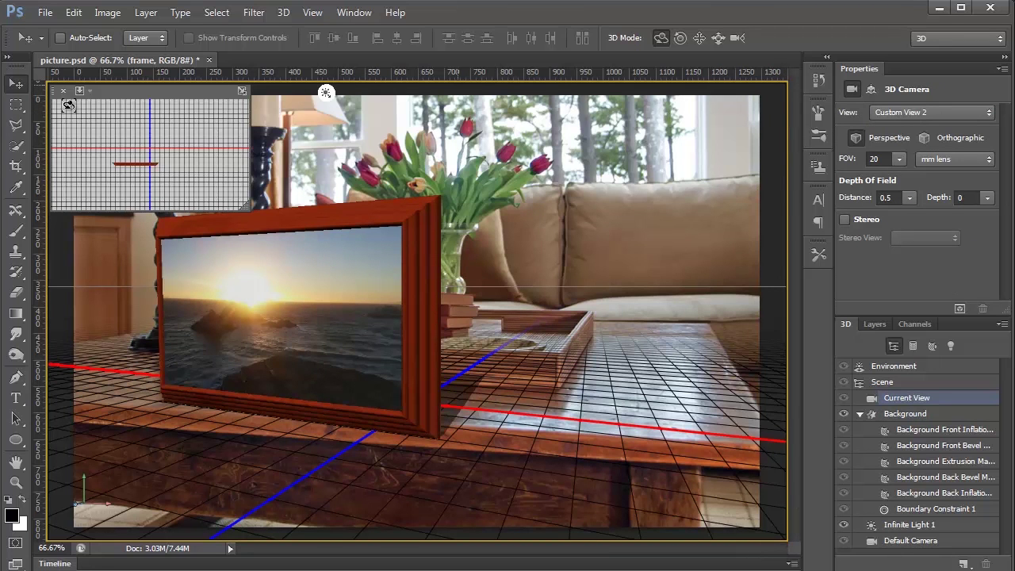
mouse_move(770, 136)
mouse_down()
mouse_move(772, 121)
mouse_move(773, 136)
mouse_move(793, 134)
mouse_move(764, 135)
mouse_up()
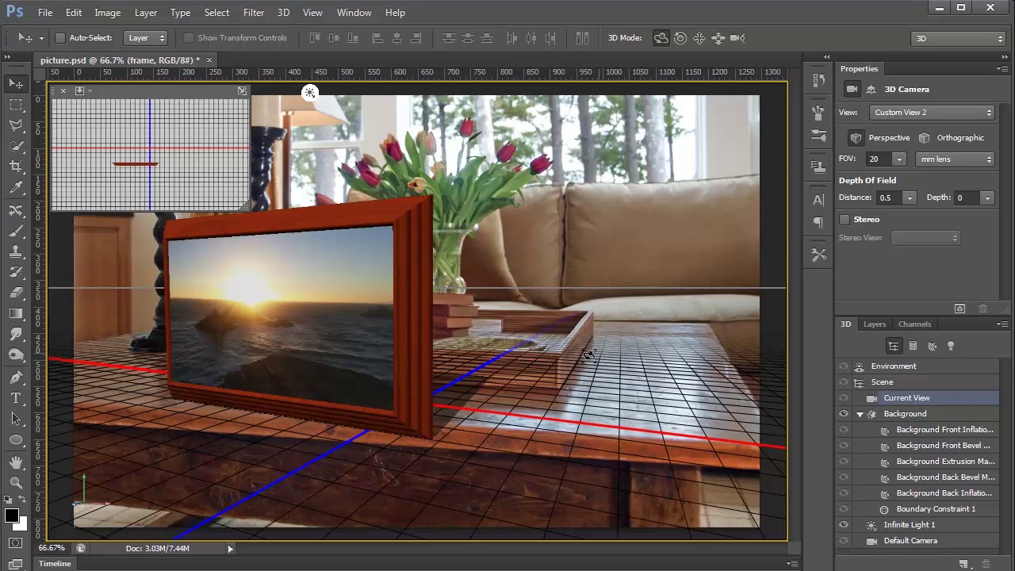
click(697, 38)
drag(100, 480, 100, 486)
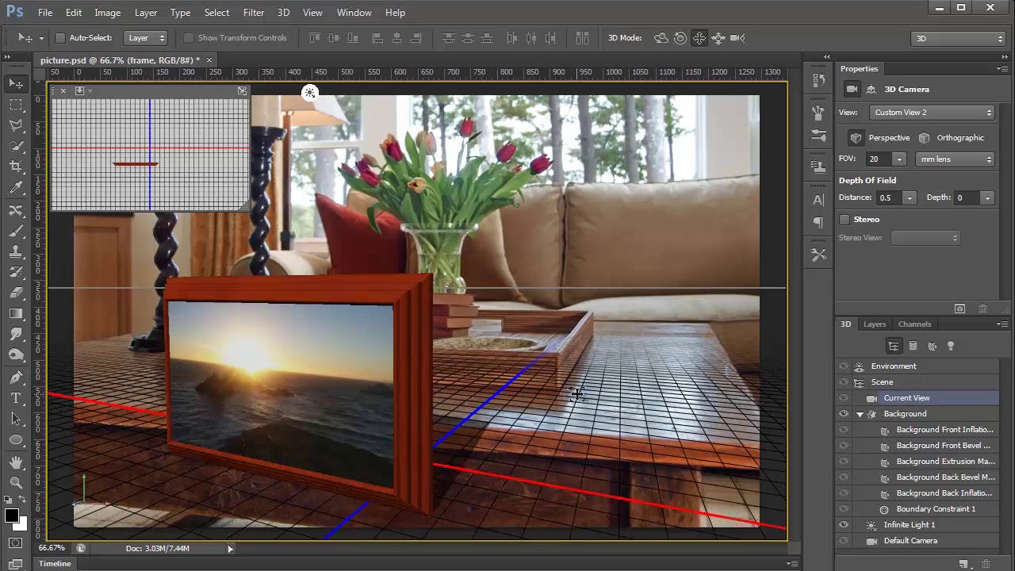
Step: Move the frame mesh back along Z by about -1407 and right along X by about 1130 on the table
click(317, 335)
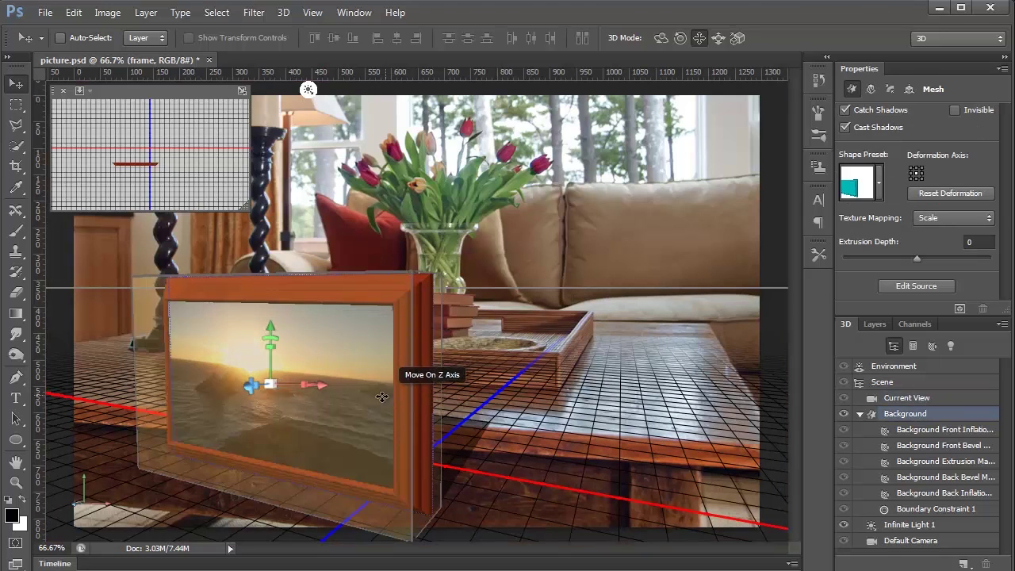
drag(250, 384, 570, 261)
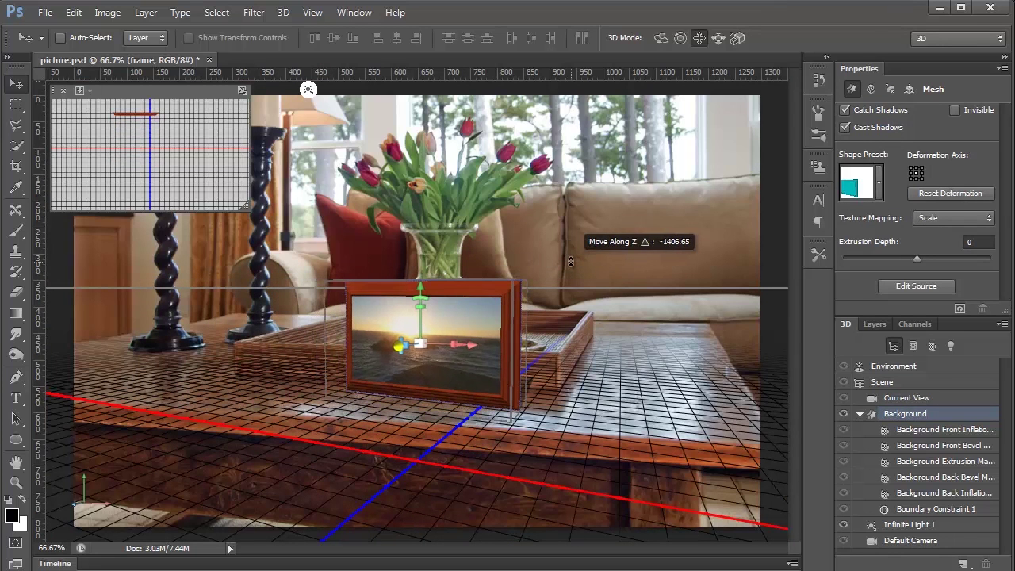
drag(473, 345, 664, 353)
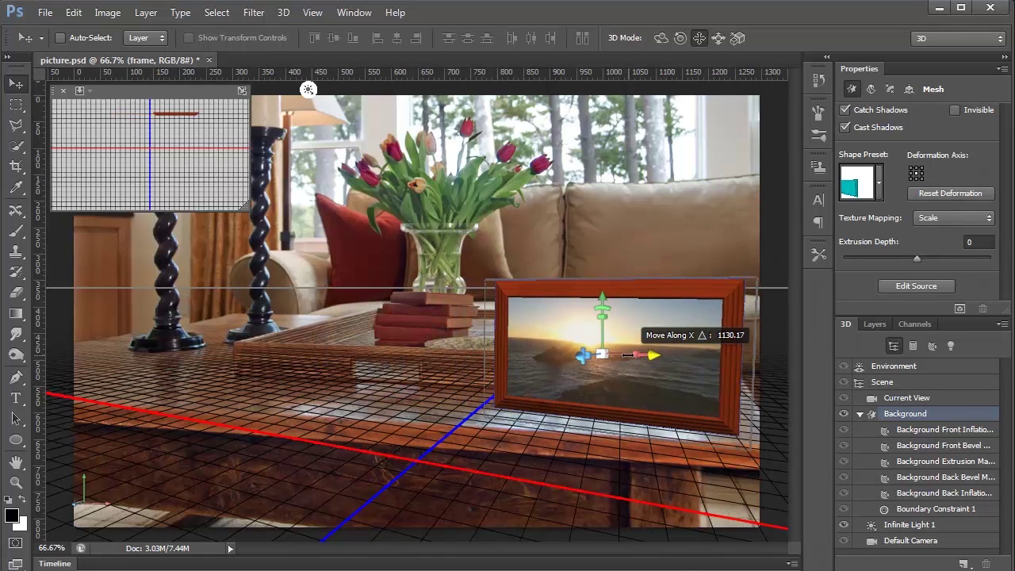
Step: Scale the frame mesh along its X axis to make the picture frame narrower
click(701, 375)
click(654, 365)
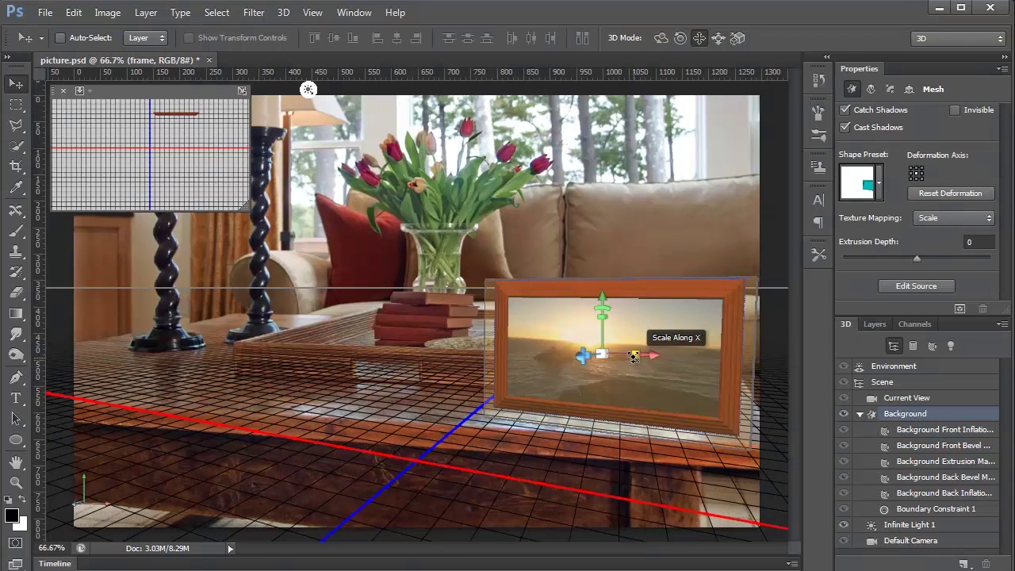
mouse_move(634, 355)
mouse_down()
mouse_move(579, 353)
mouse_move(620, 353)
mouse_up()
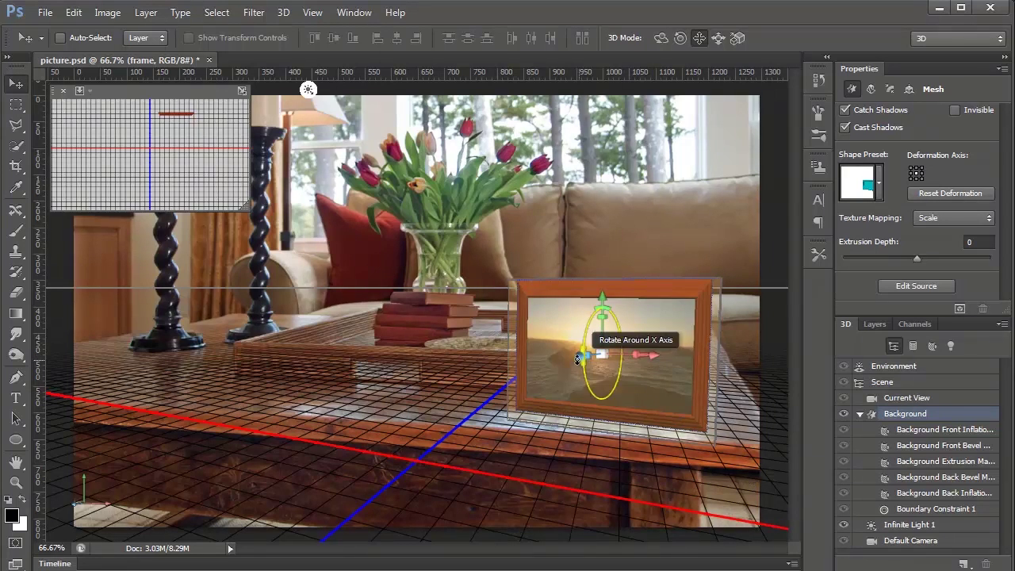
Step: Move the frame mesh farther back on the tabletop and shift it right along the X axis
drag(582, 355, 614, 291)
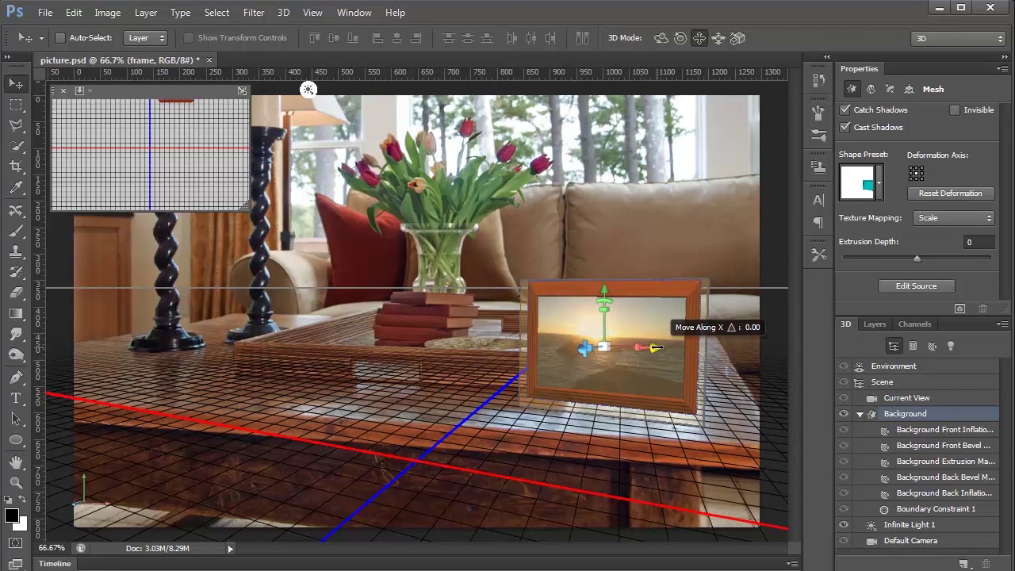
drag(662, 348, 690, 378)
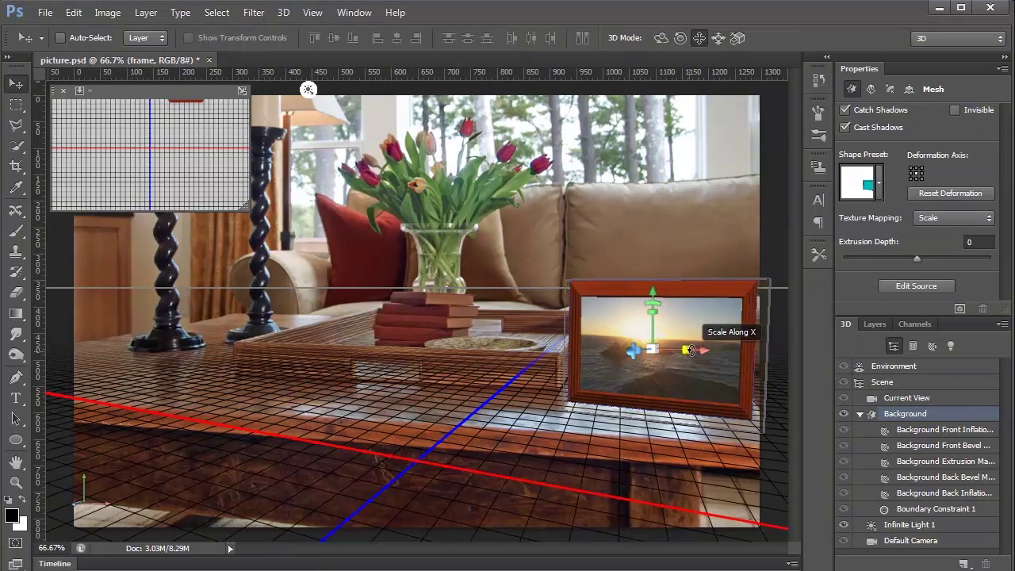
Step: Turn the frame mesh around its vertical axis to angle it on the table and tilt it backward around its X axis
drag(692, 349, 767, 323)
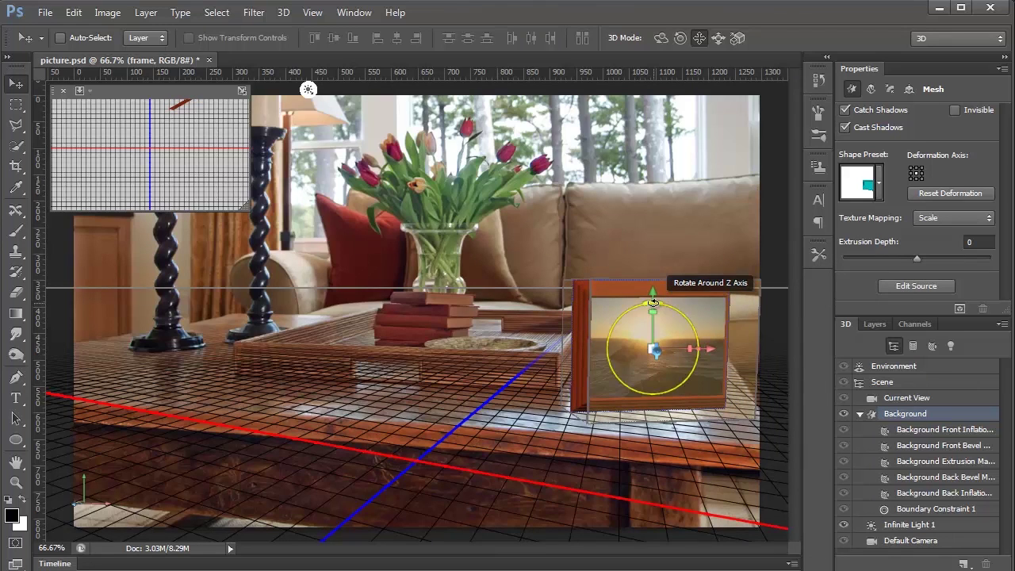
drag(653, 300, 662, 282)
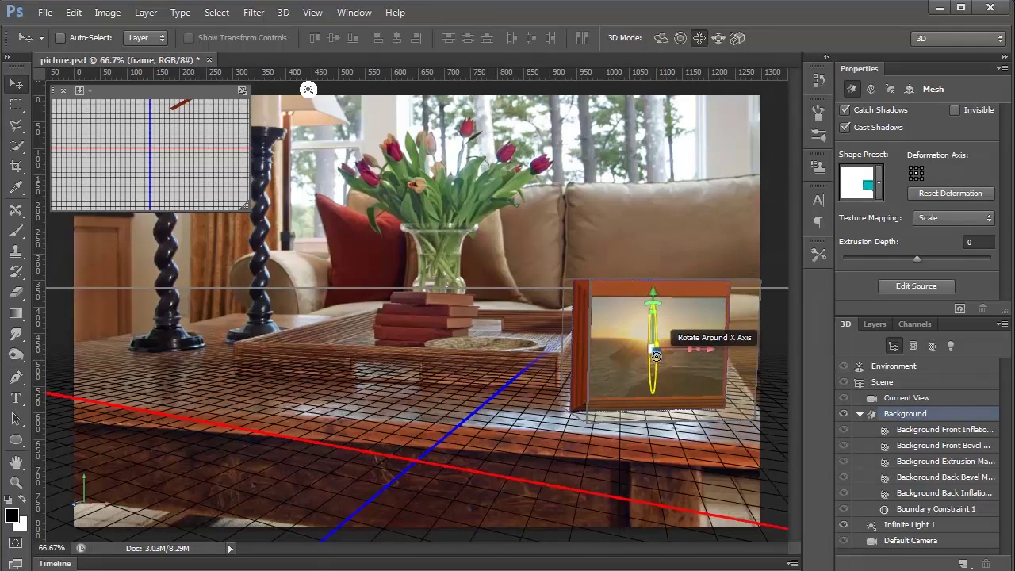
drag(656, 356, 659, 339)
drag(658, 336, 658, 329)
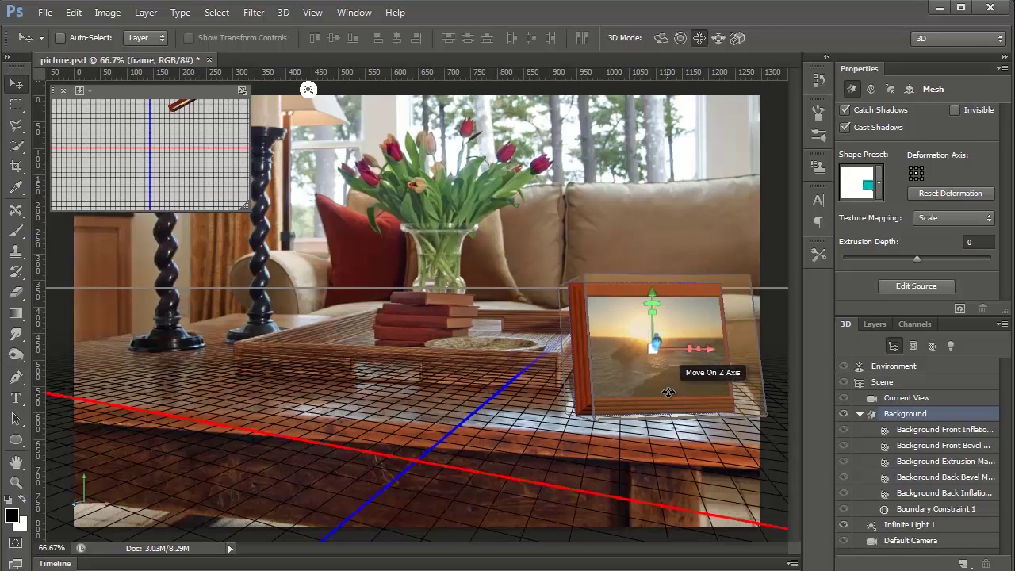
click(781, 316)
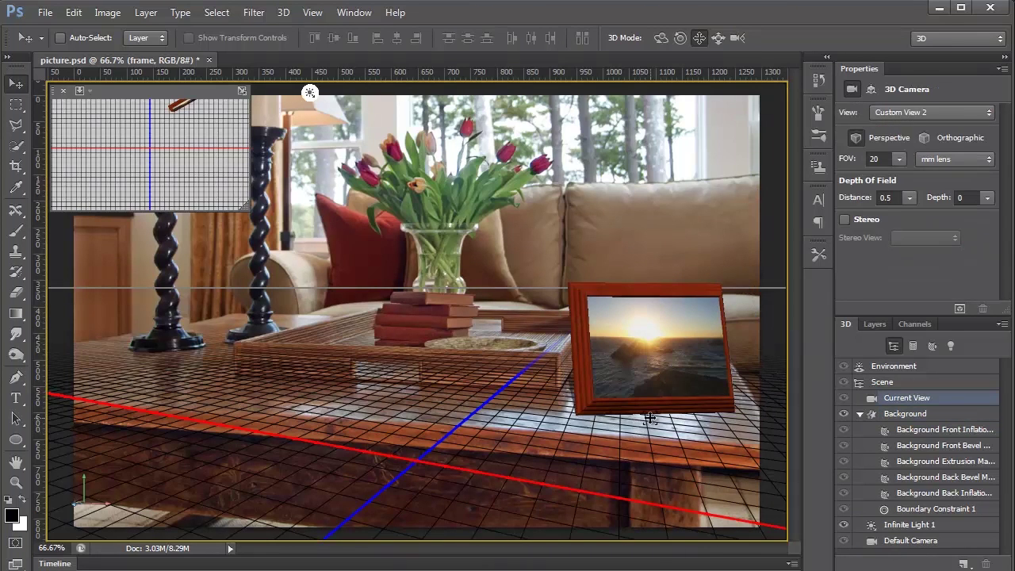
Step: Save the document and move the tilted frame mesh farther back along its Z axis
key(ctrl+s)
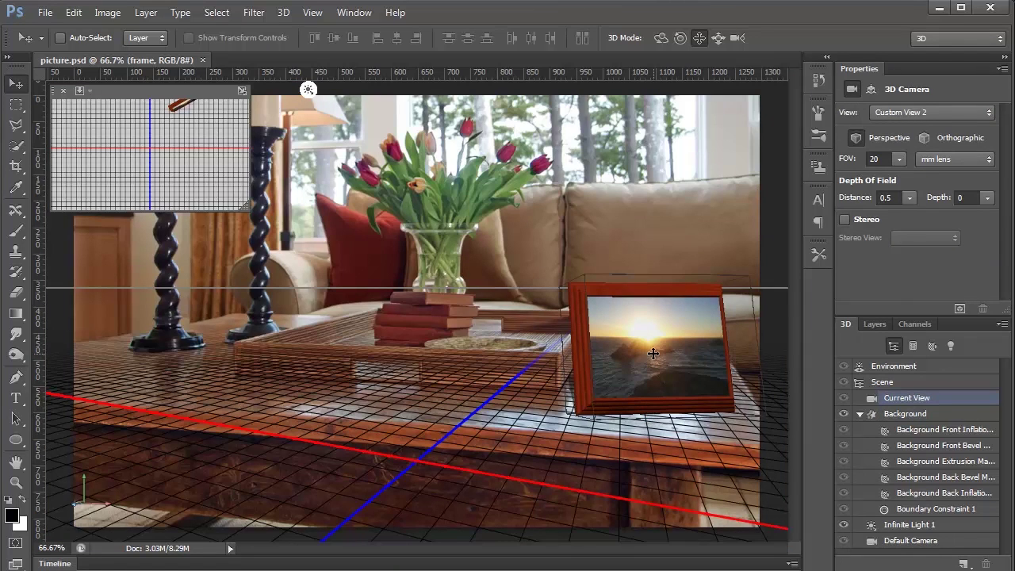
click(677, 403)
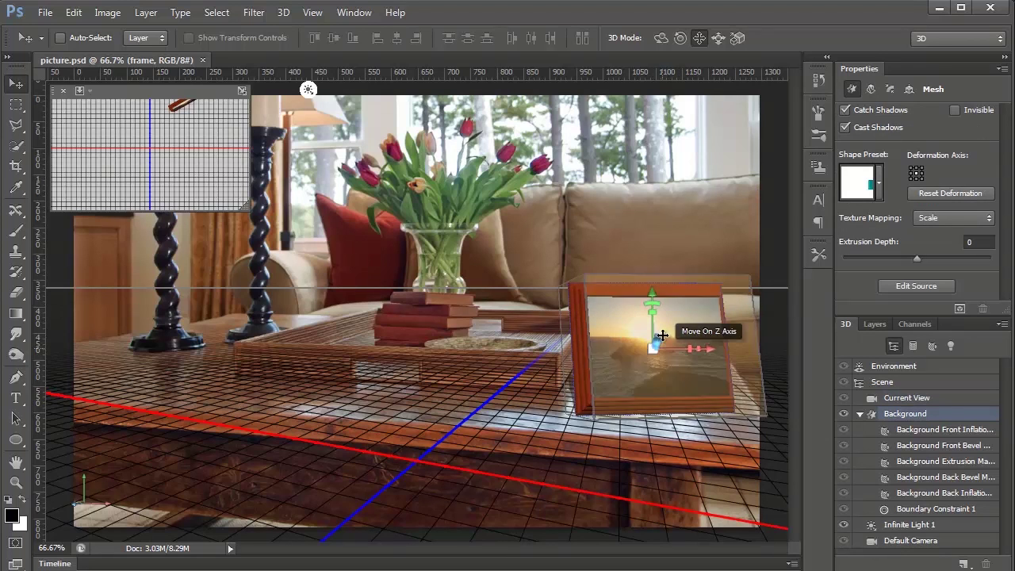
drag(655, 339, 724, 351)
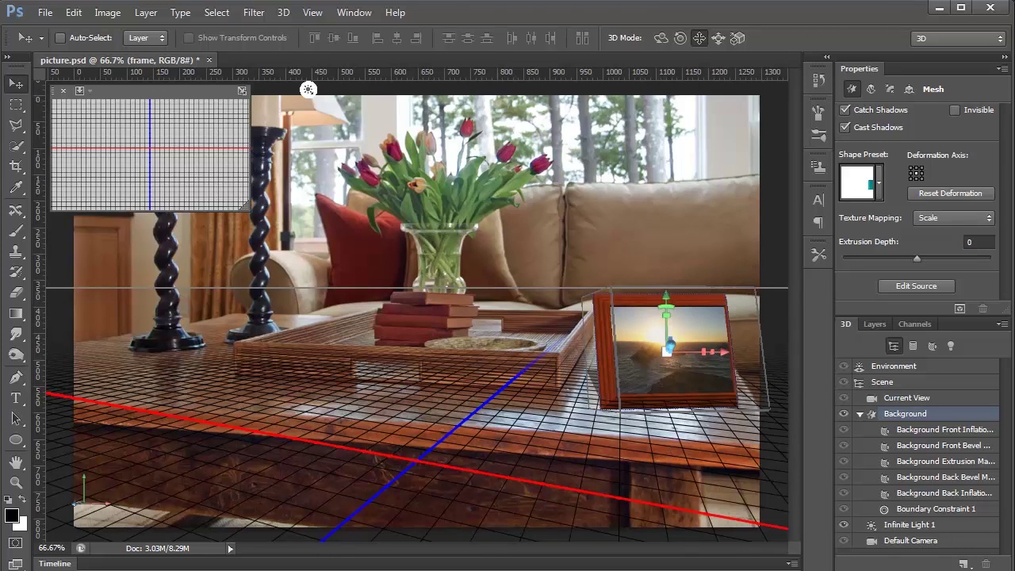
Step: Marquee-select the area around the frame and test-render just that region
click(16, 104)
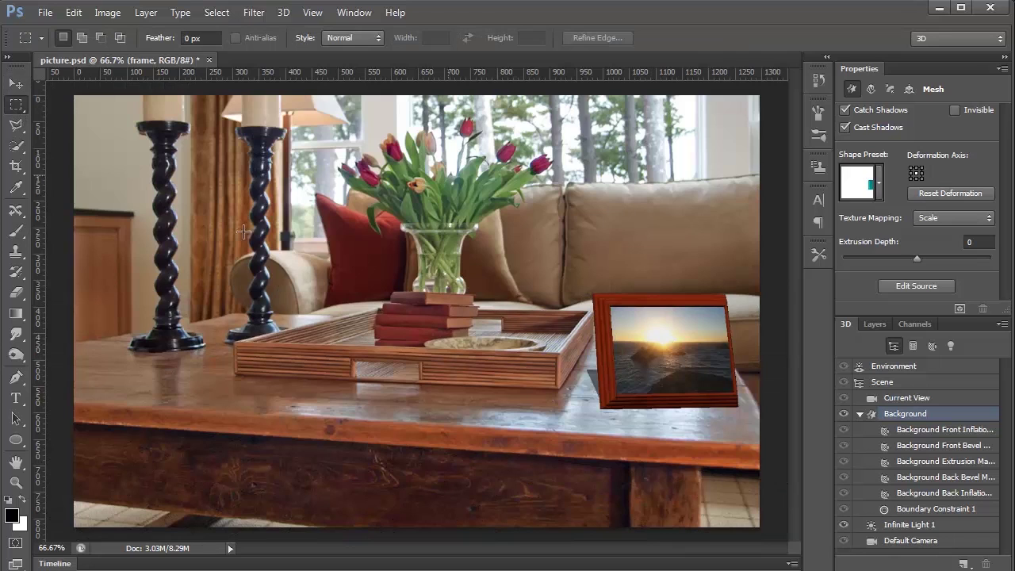
drag(561, 279, 757, 453)
click(960, 307)
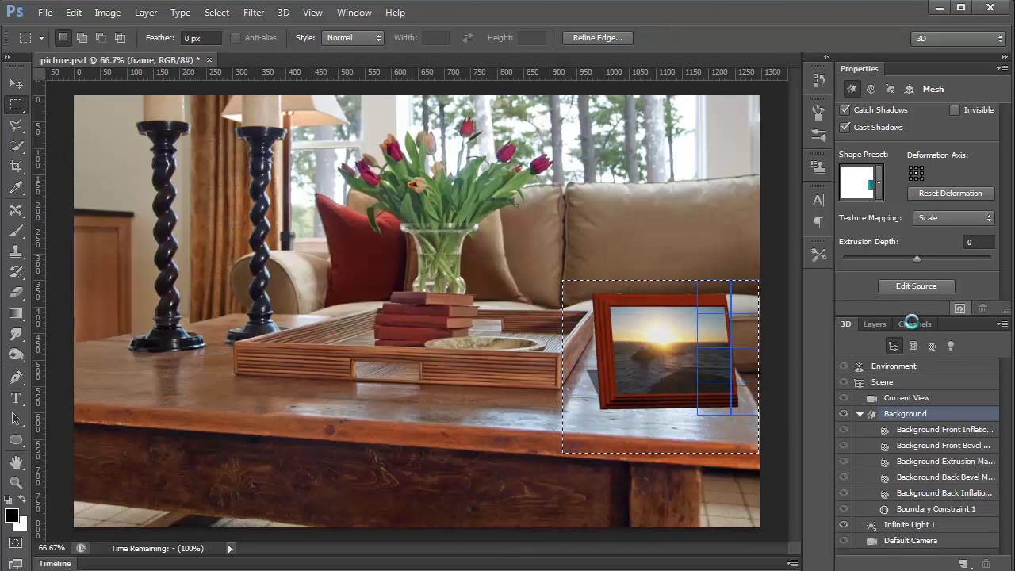
click(719, 401)
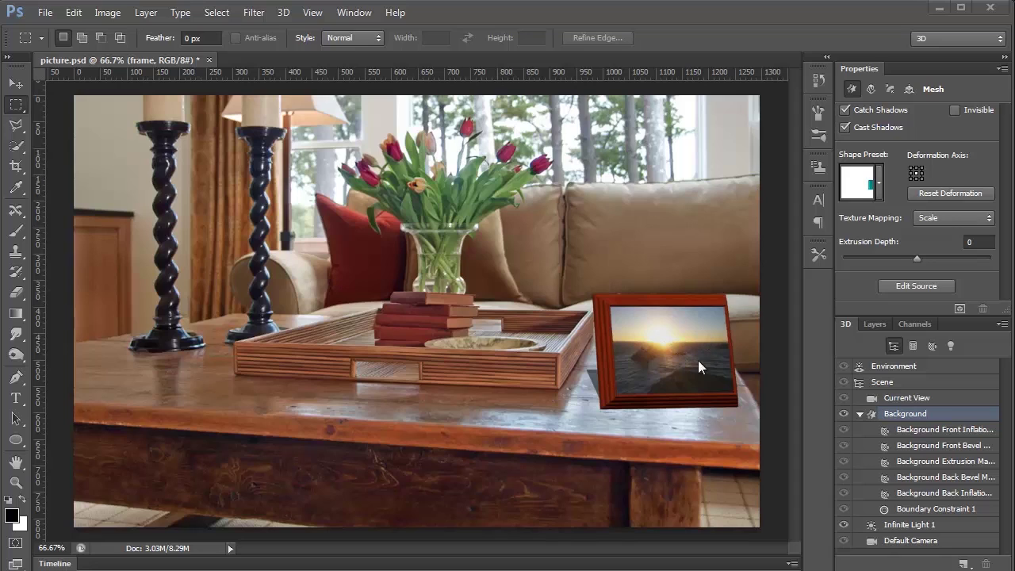
Step: Set the shine of the Background Front Inflation material to 100%
click(926, 433)
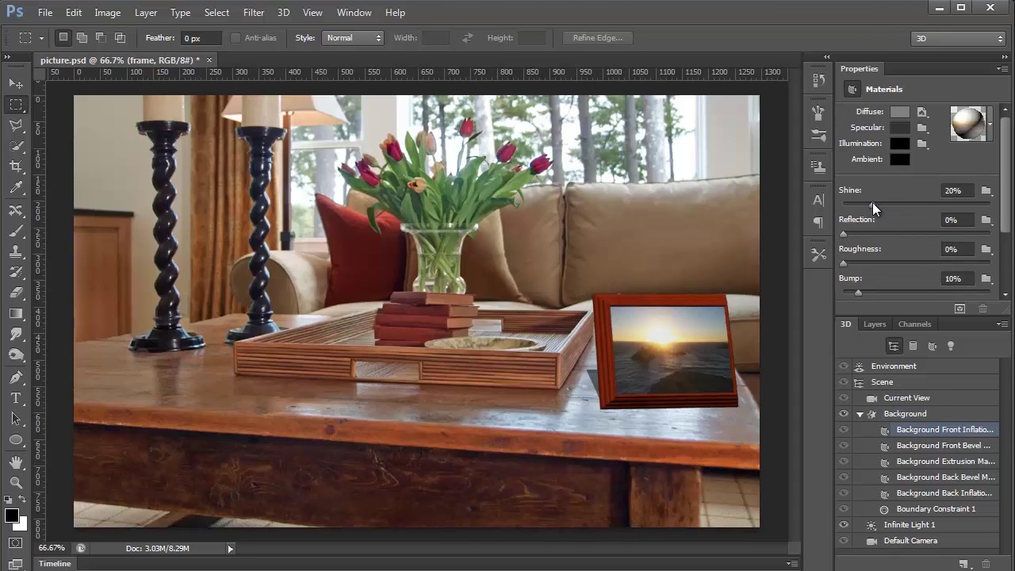
drag(872, 204, 996, 205)
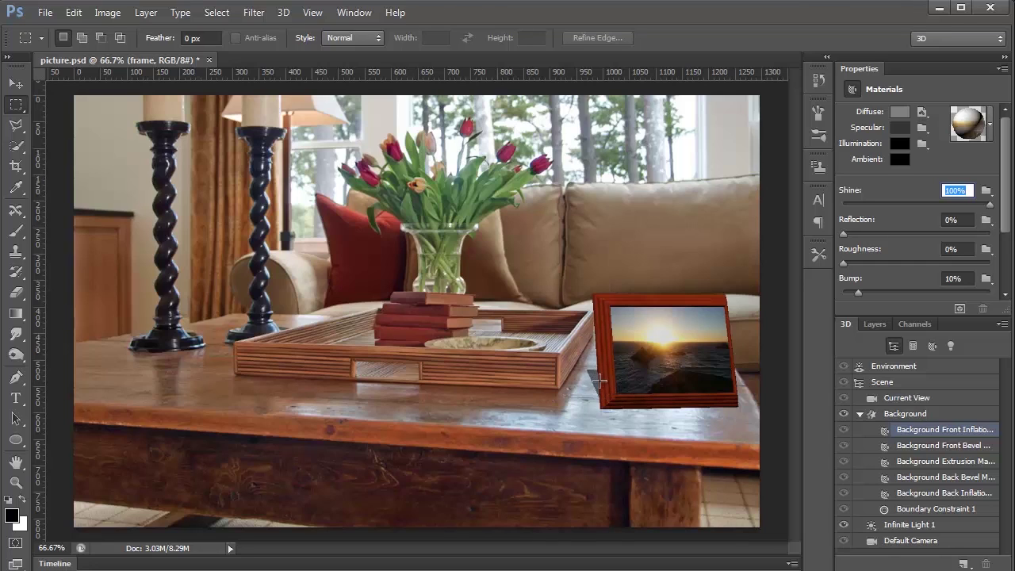
Step: Set the environment's ground plane shadow opacity to 0% and its reflection opacity to 46%
click(884, 368)
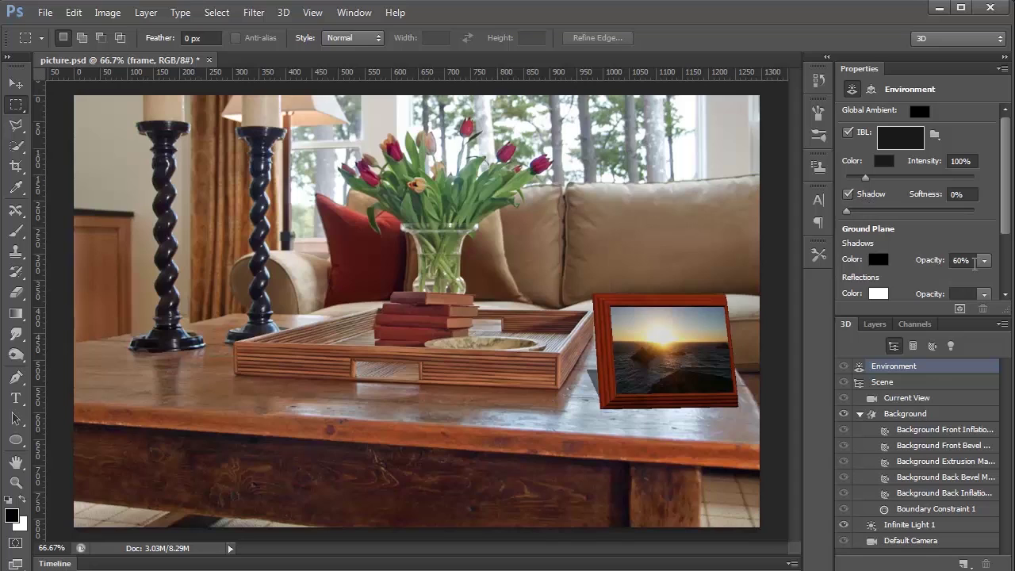
click(984, 260)
drag(976, 282, 920, 291)
drag(1004, 212, 1004, 268)
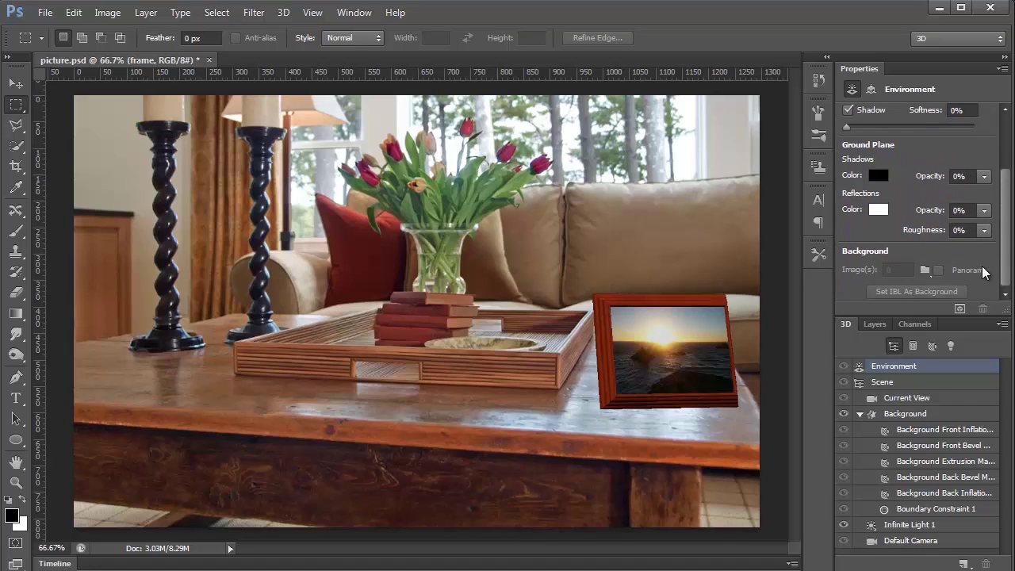
click(984, 211)
drag(955, 230, 960, 228)
Step: Marquee-select the frame with its reflection on the table and test-render that region
drag(579, 283, 755, 514)
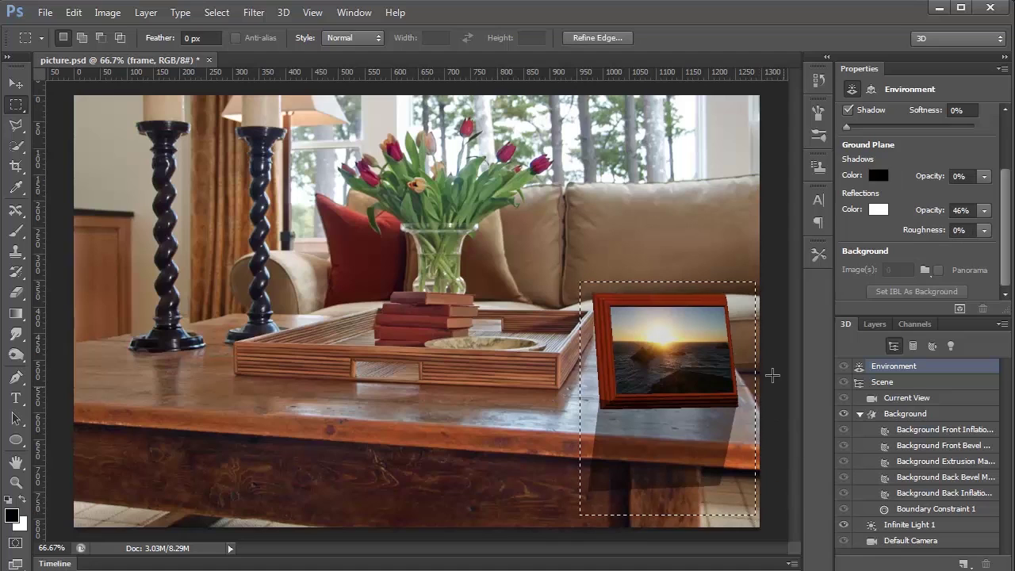
click(960, 308)
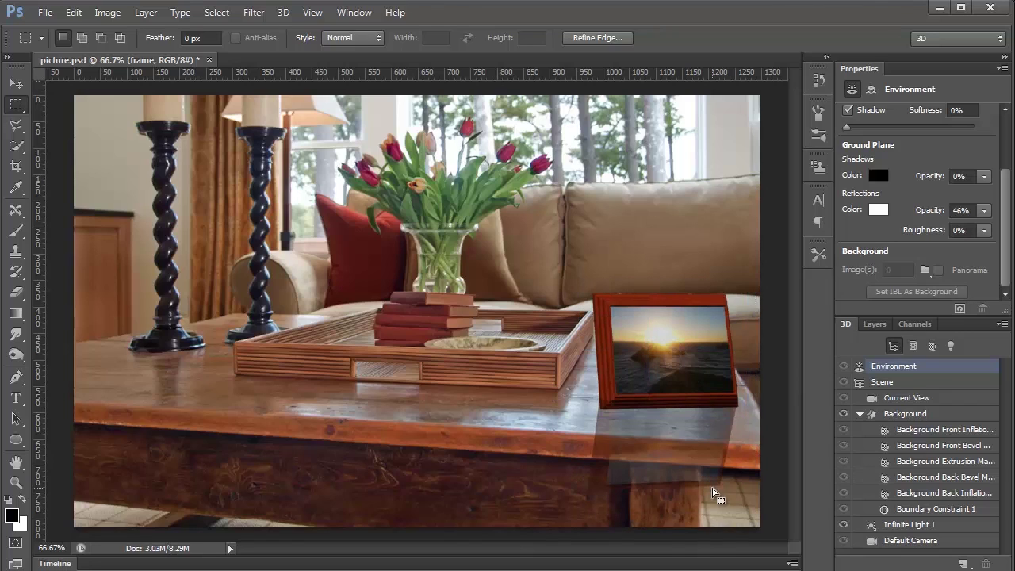
click(714, 494)
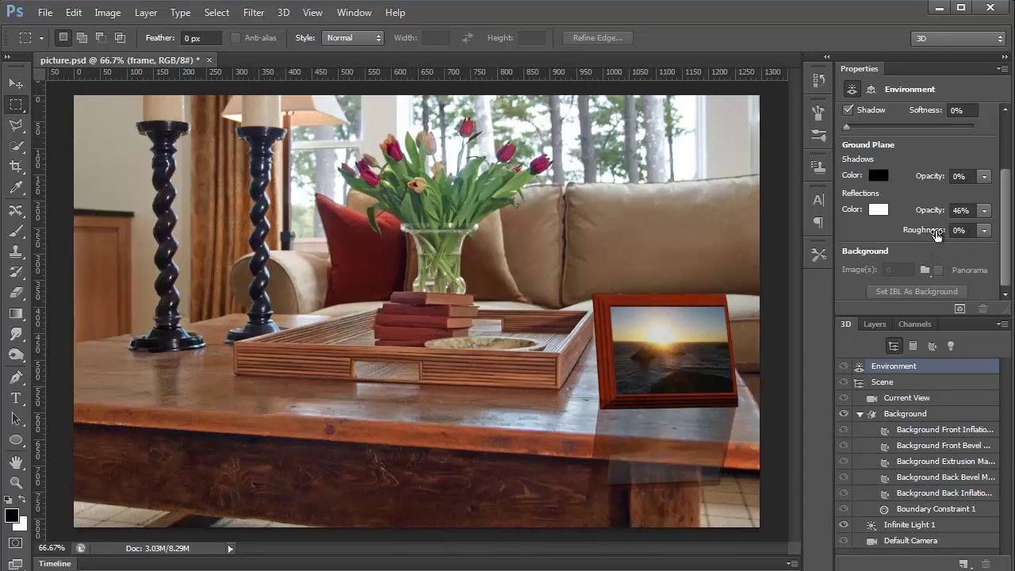
Step: Try a ground plane reflection roughness of 16% and render the region around the frame and its reflection
drag(983, 230, 936, 248)
drag(562, 284, 766, 525)
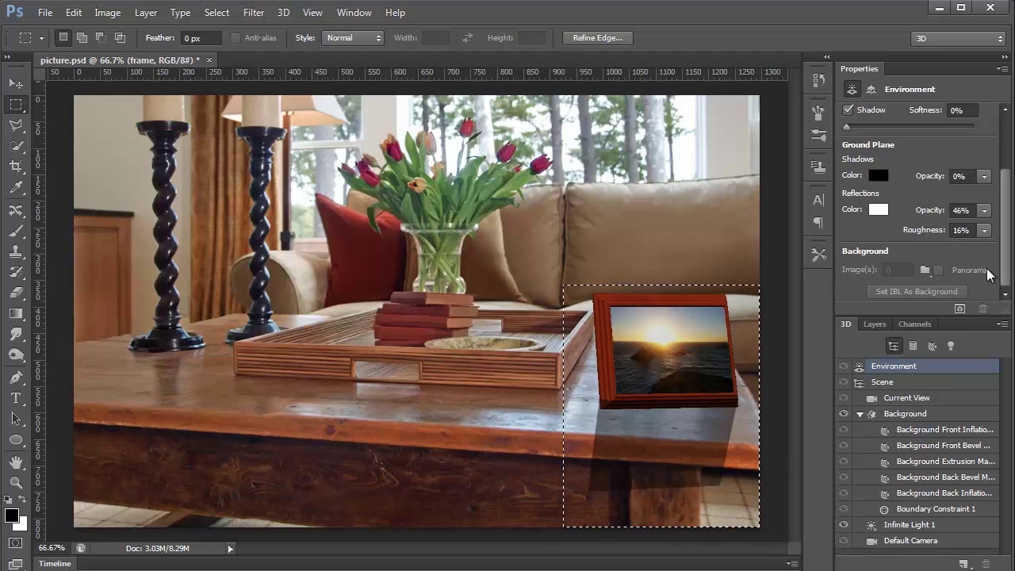
click(959, 307)
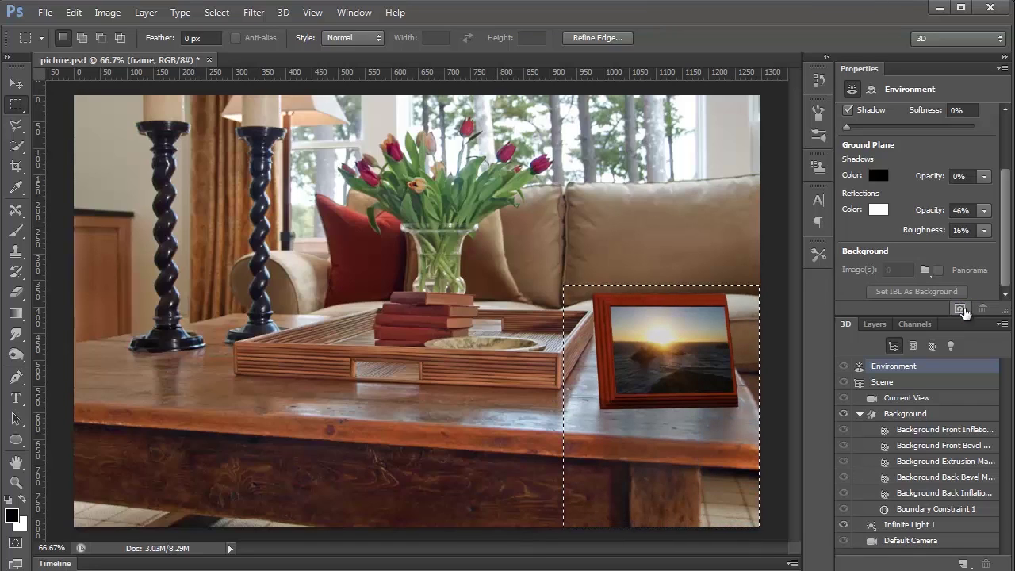
click(960, 309)
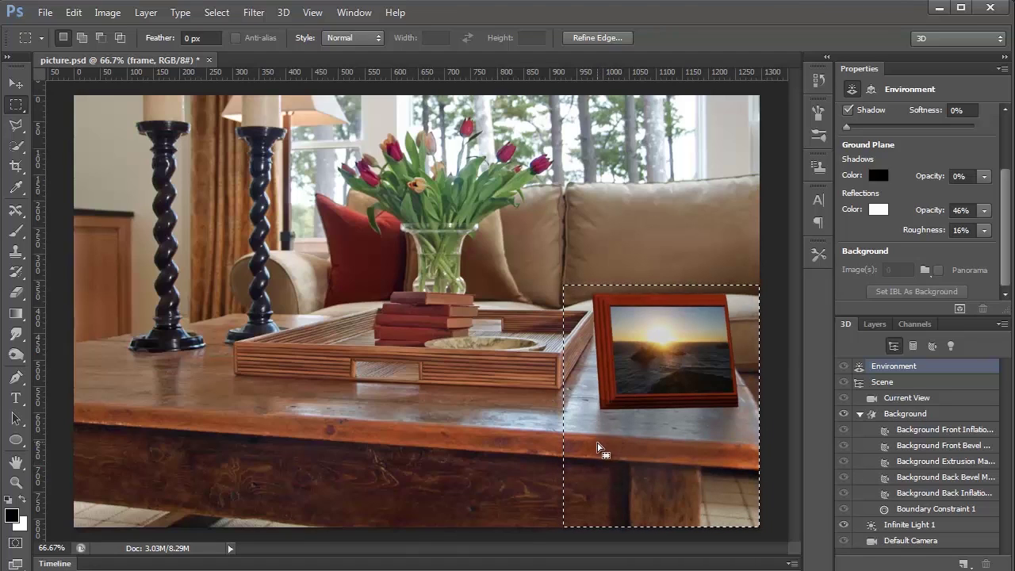
Step: Set the ground plane reflection roughness to 12% and test-render the region below the frame
double_click(954, 229)
text(0)
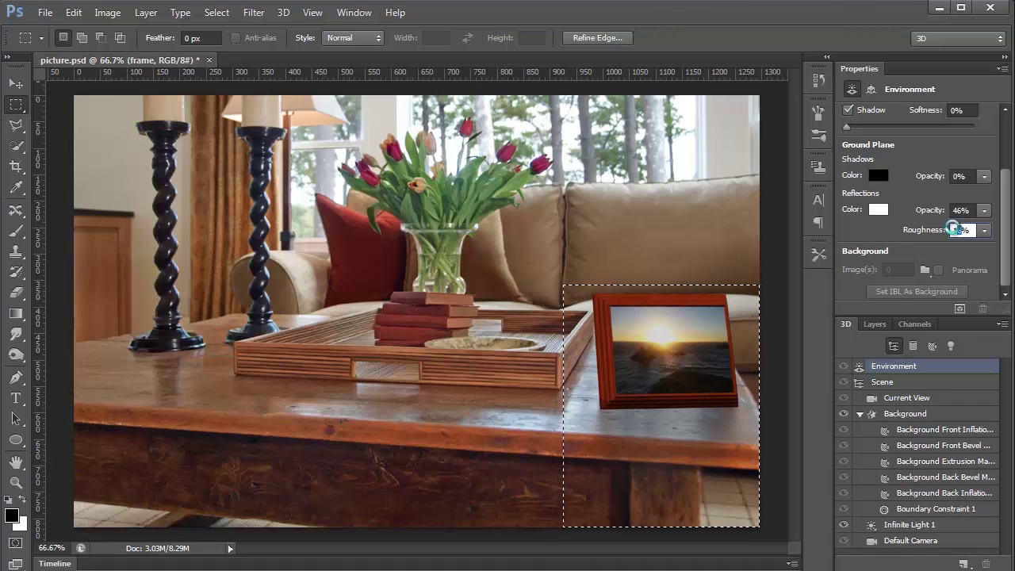
click(555, 406)
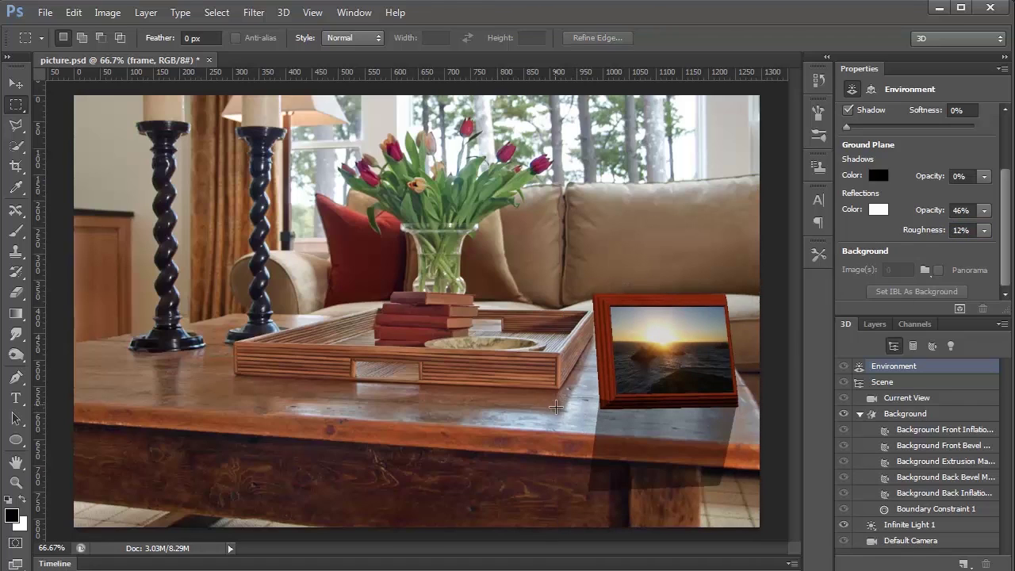
drag(577, 401, 750, 508)
click(938, 349)
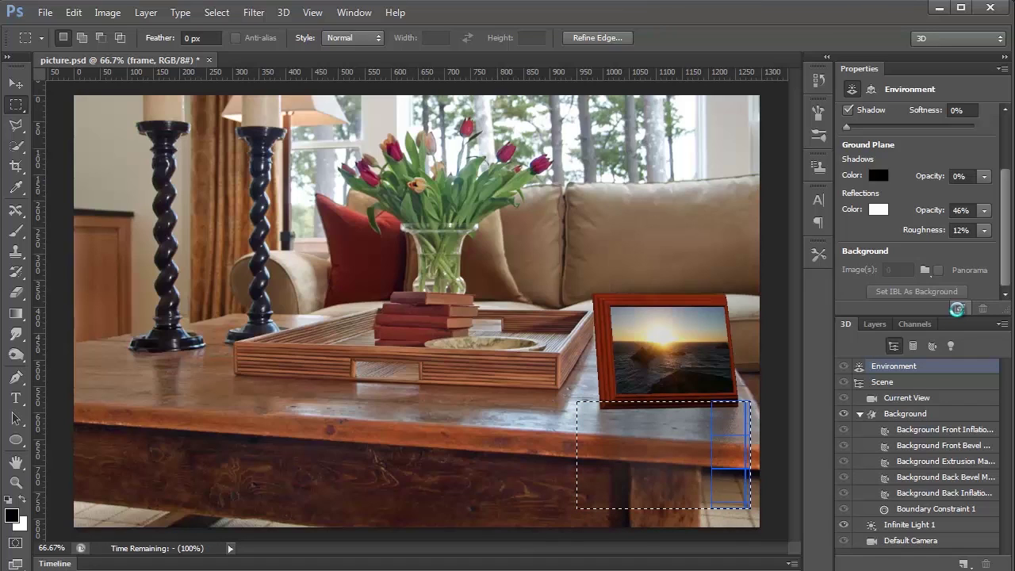
click(702, 445)
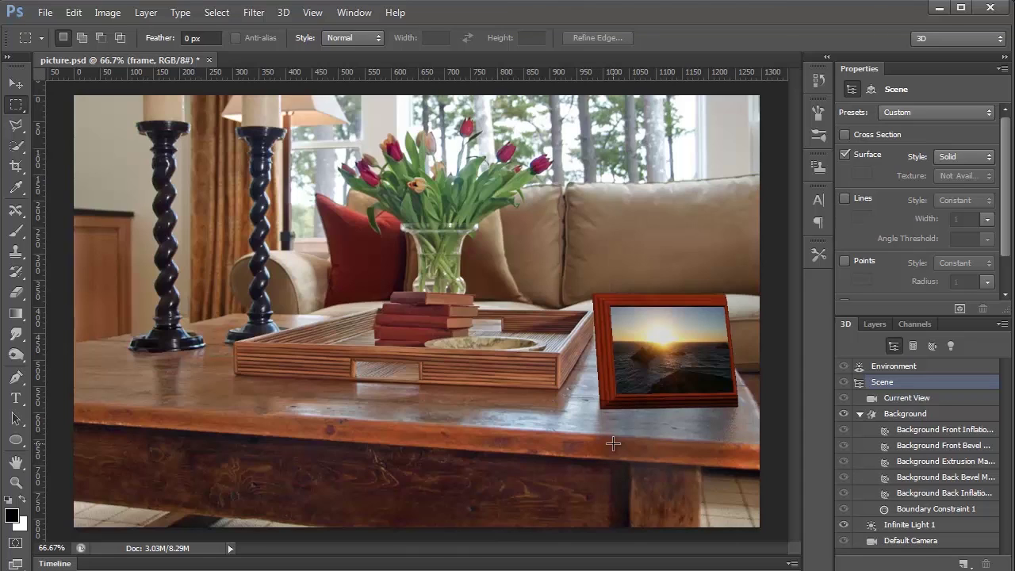
drag(547, 418, 841, 532)
click(571, 444)
Step: Add a layer mask to the frame layer and brush black below the tabletop's front edge to hide the reflection spilling past it
click(875, 323)
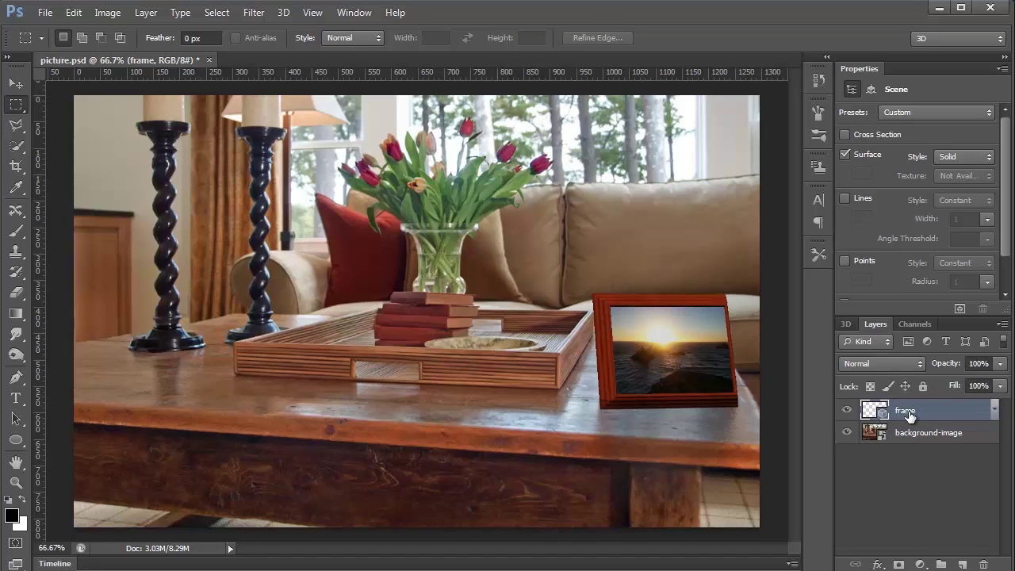
click(898, 565)
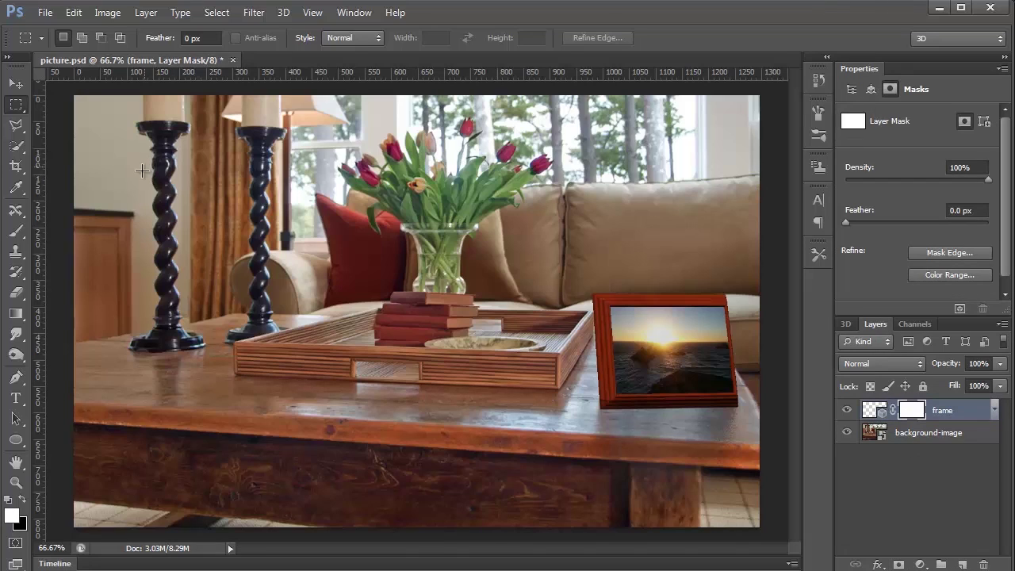
click(15, 230)
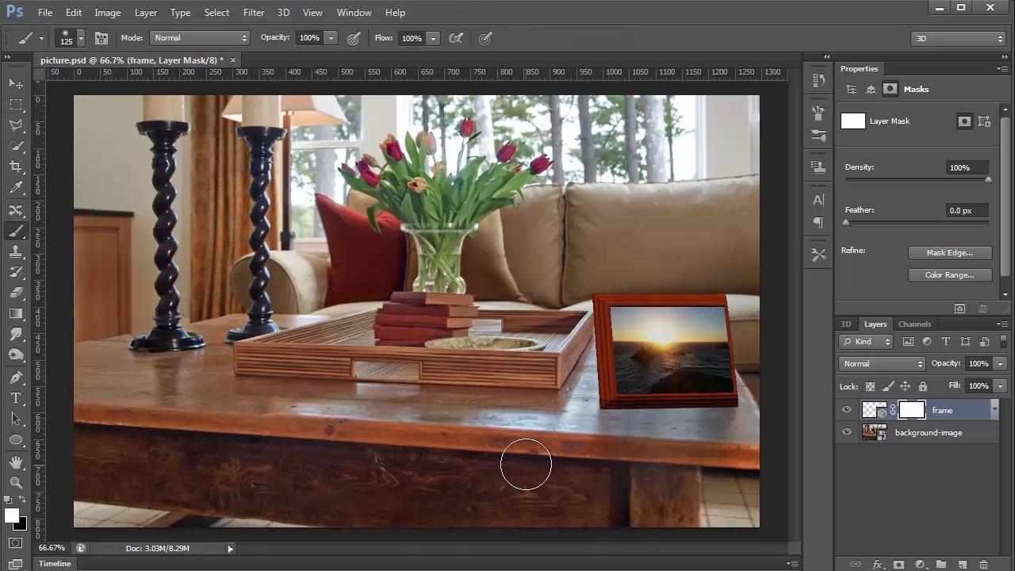
click(22, 499)
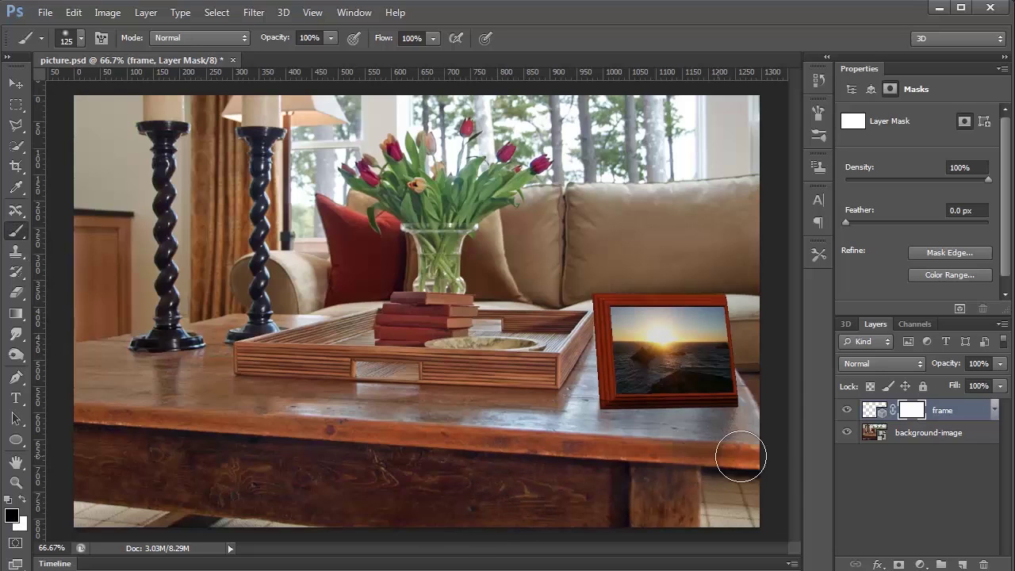
mouse_move(403, 516)
mouse_down()
mouse_move(399, 539)
mouse_move(766, 471)
mouse_move(669, 523)
mouse_up()
key(bracketright)
key(bracketright)
key(bracketright)
key(bracketright)
key(bracketright)
key(bracketright)
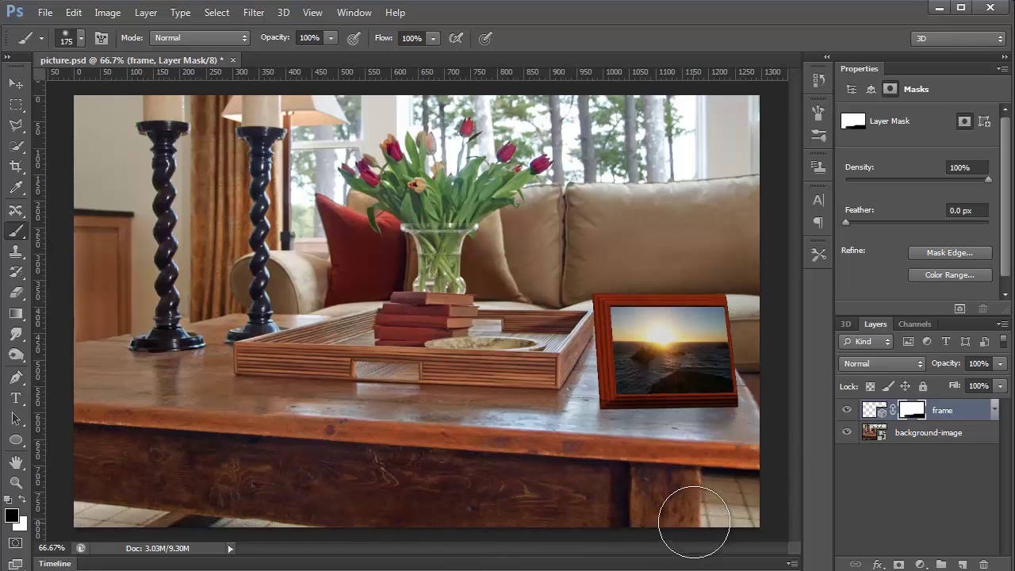
key(bracketleft)
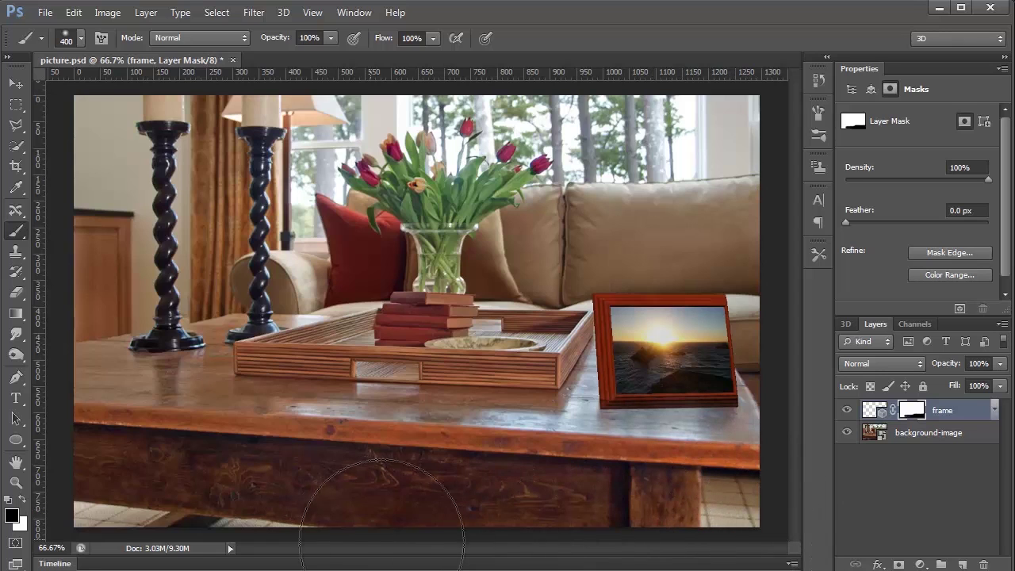
Step: Paint white on the frame layer's mask around the frame's left side with a 150 px brush
click(23, 498)
key(bracketleft)
key(bracketleft)
key(bracketleft)
key(bracketleft)
mouse_move(627, 366)
mouse_down()
mouse_move(634, 373)
mouse_move(597, 391)
mouse_move(666, 397)
mouse_move(566, 386)
mouse_up()
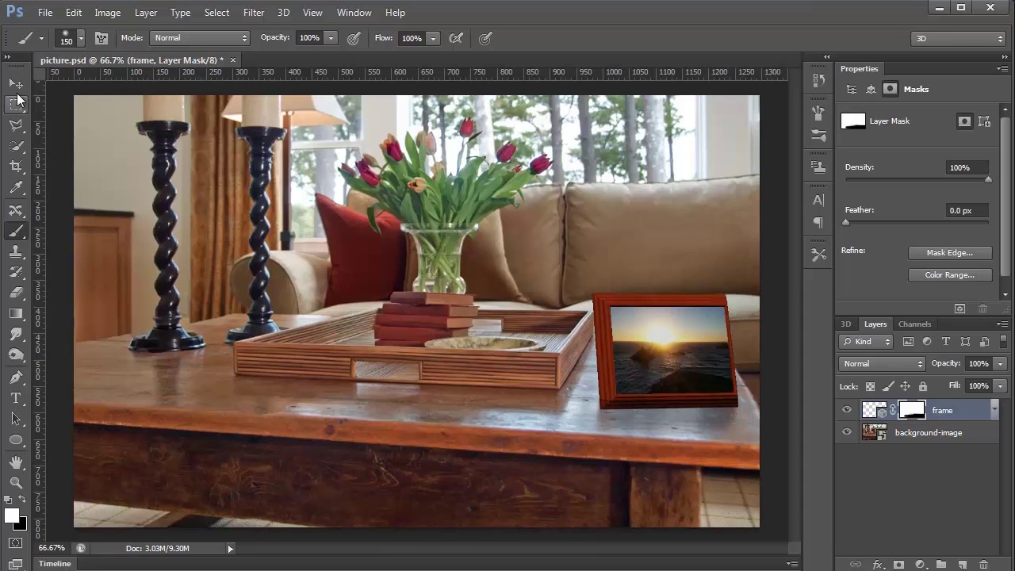
Step: Sample a light tan from the wooden tray as the foreground color, using the Eyedropper with the background-image layer active
click(16, 189)
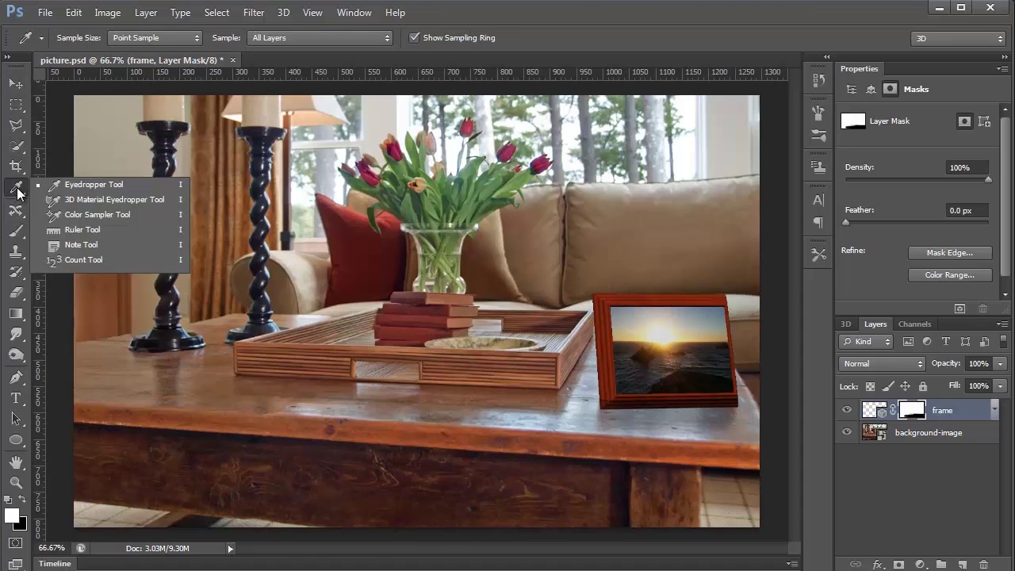
click(422, 343)
drag(423, 344, 414, 324)
click(438, 378)
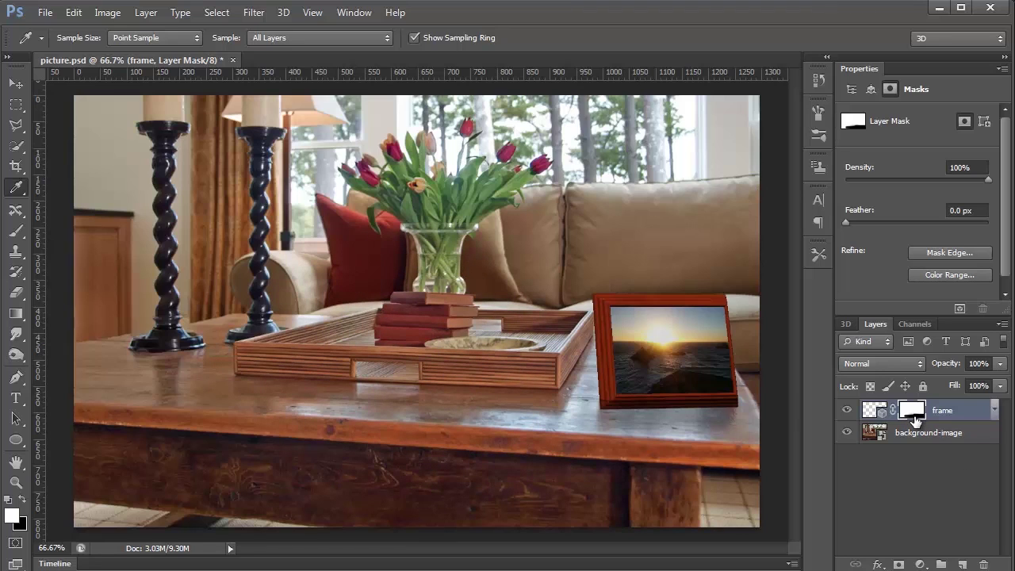
click(870, 414)
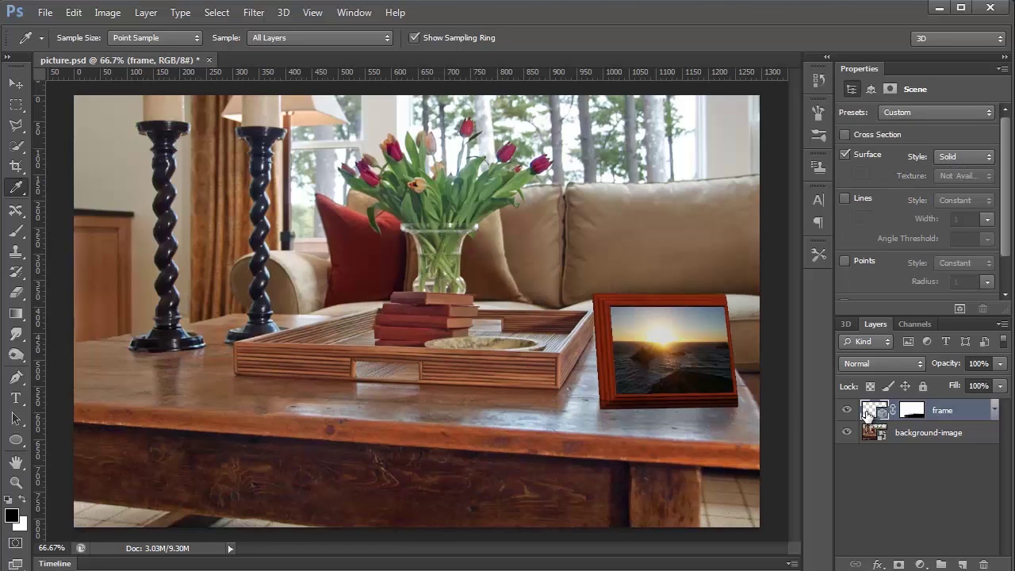
click(870, 434)
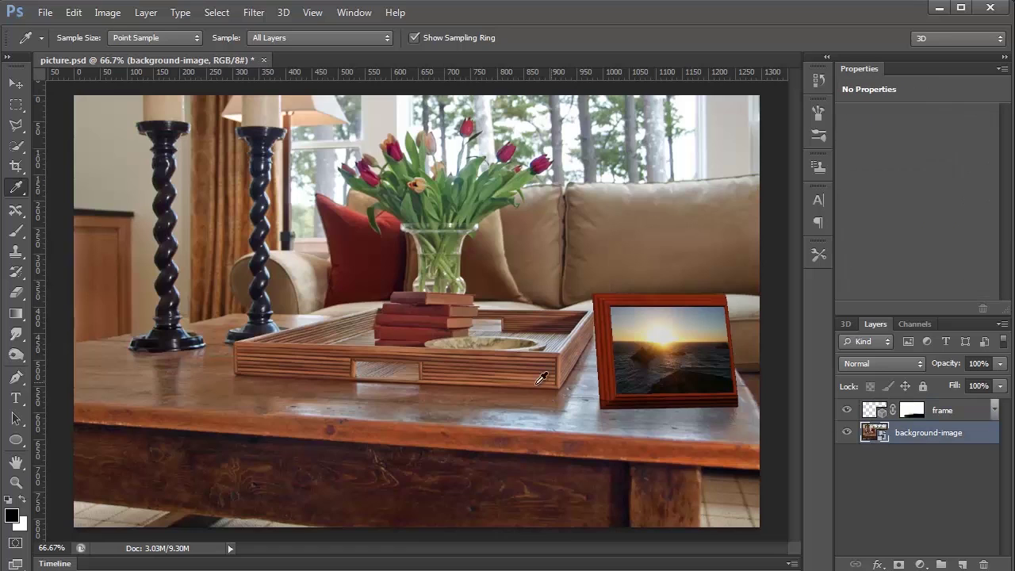
mouse_move(418, 342)
mouse_down()
mouse_move(403, 341)
mouse_move(418, 343)
mouse_up()
Step: Set the background color to a darker brown (H 21, S 61, B 58) sampled from the wooden tray
click(23, 529)
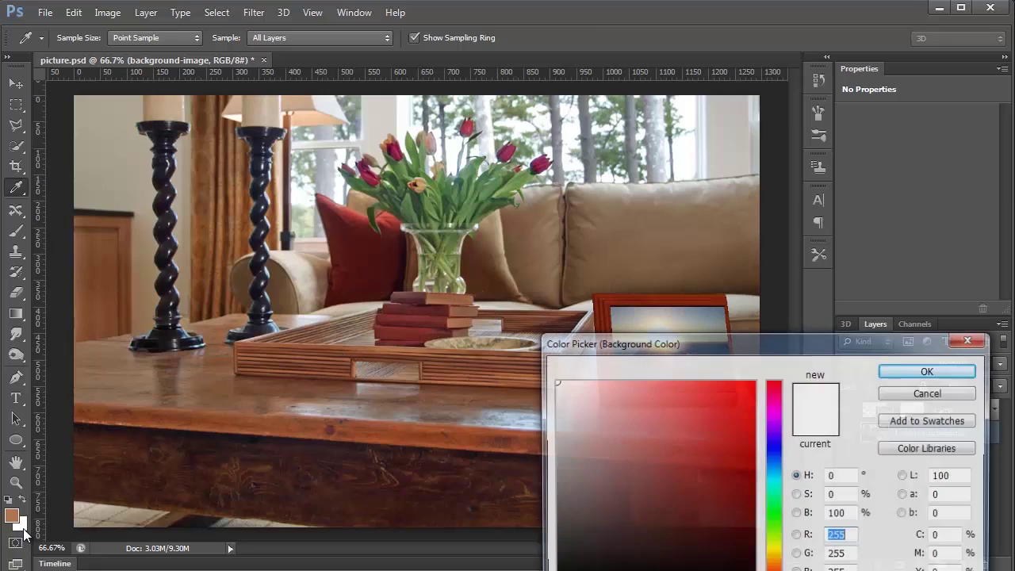
click(462, 362)
drag(467, 359, 467, 360)
click(467, 360)
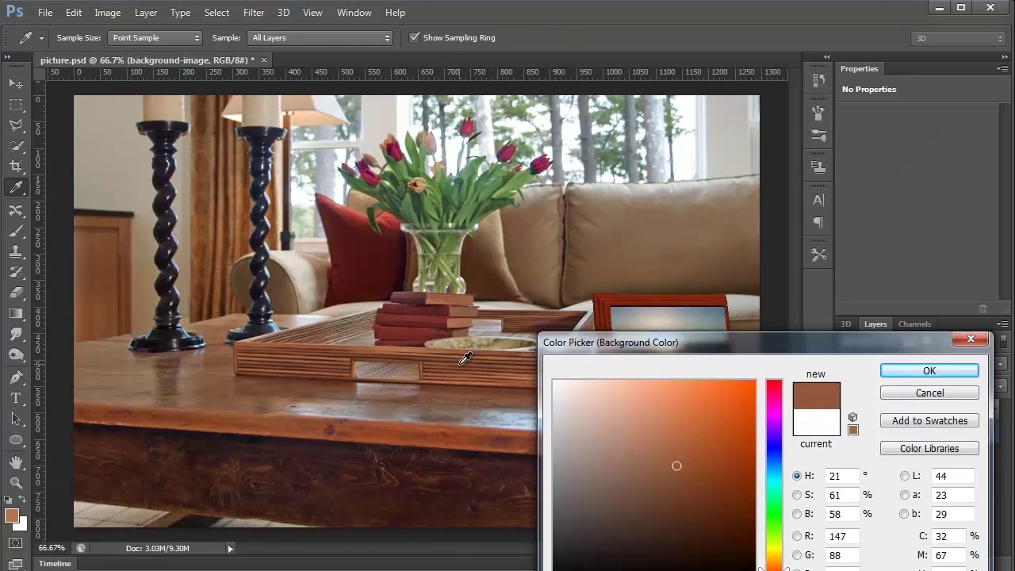
click(914, 375)
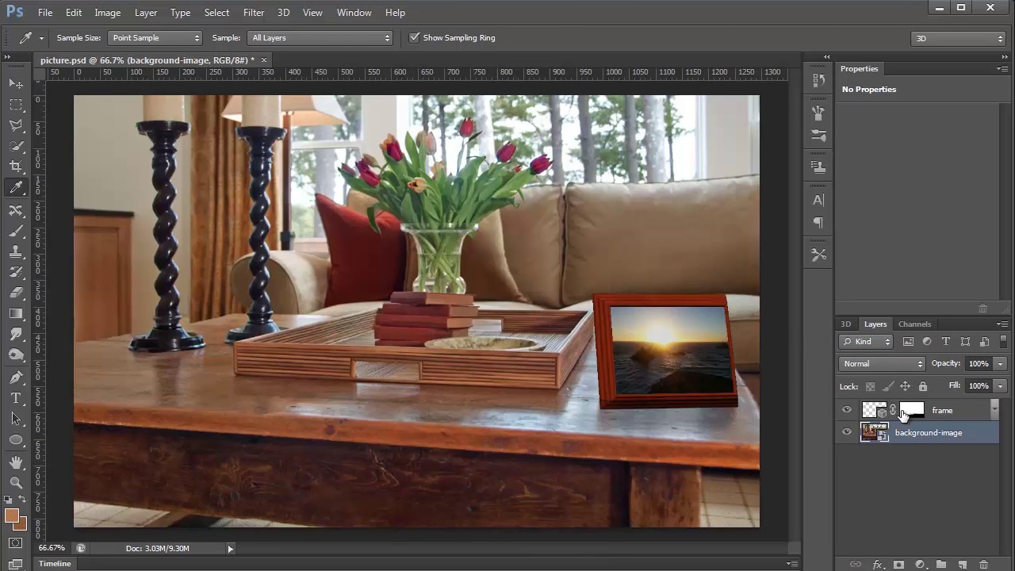
Step: Open the diffuse texture of the frame's Background Front Bevel material for editing and show its layers
double_click(874, 412)
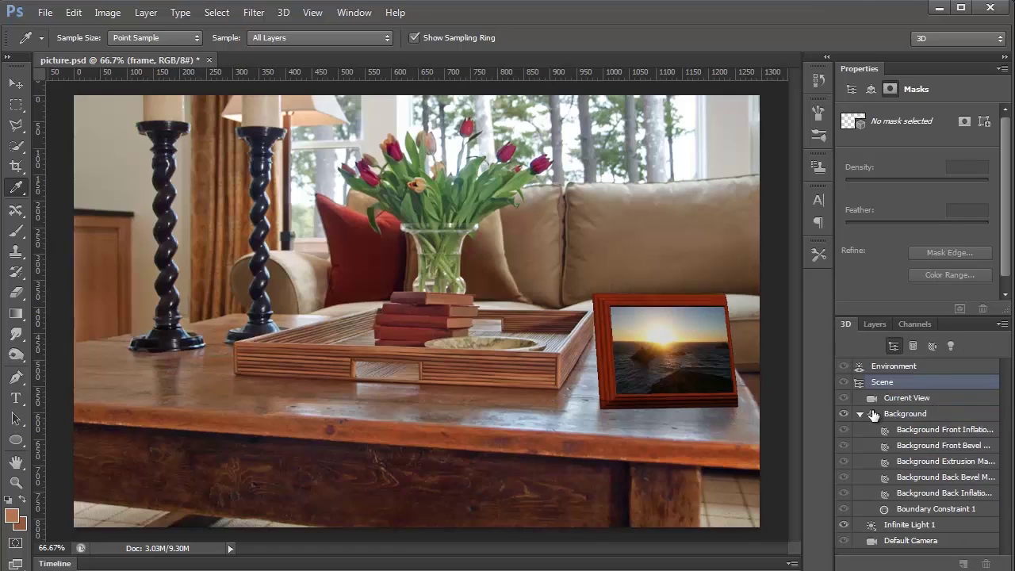
click(911, 447)
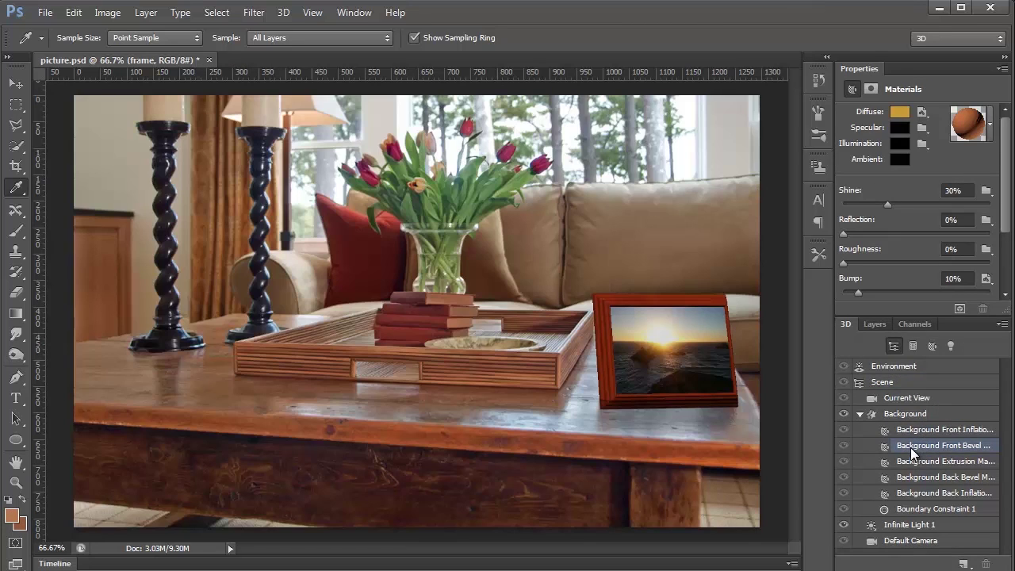
click(922, 113)
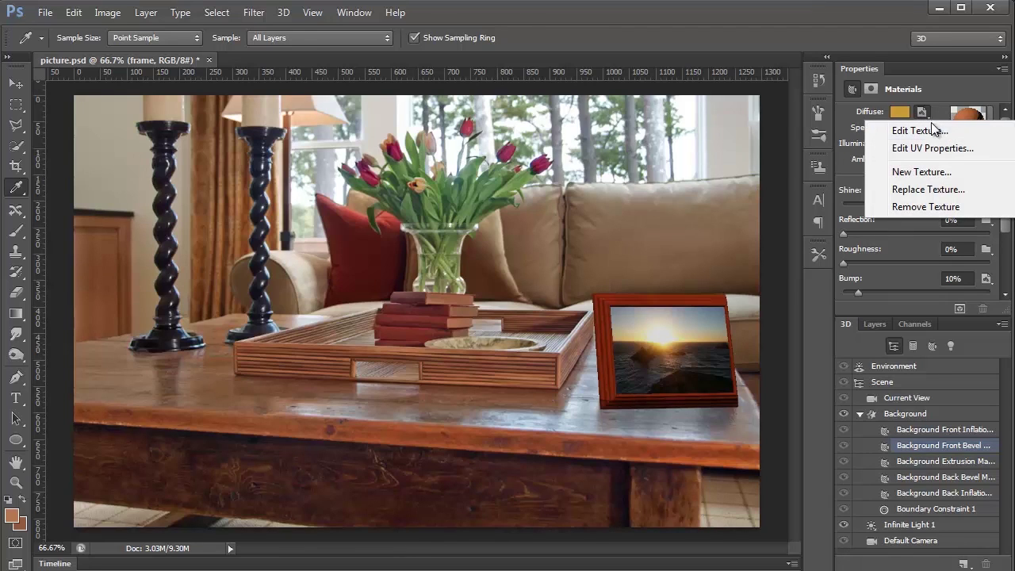
click(934, 136)
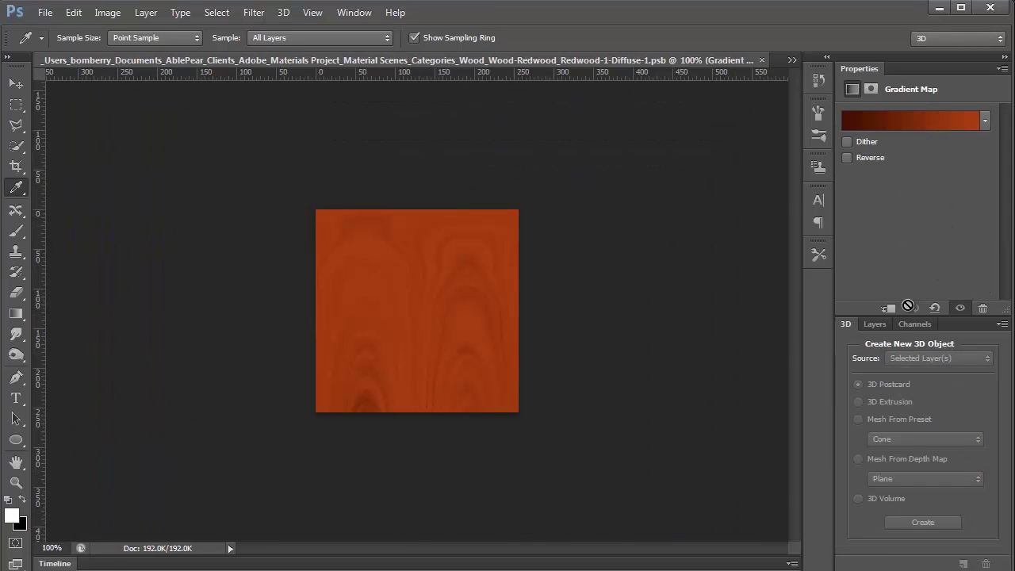
click(873, 325)
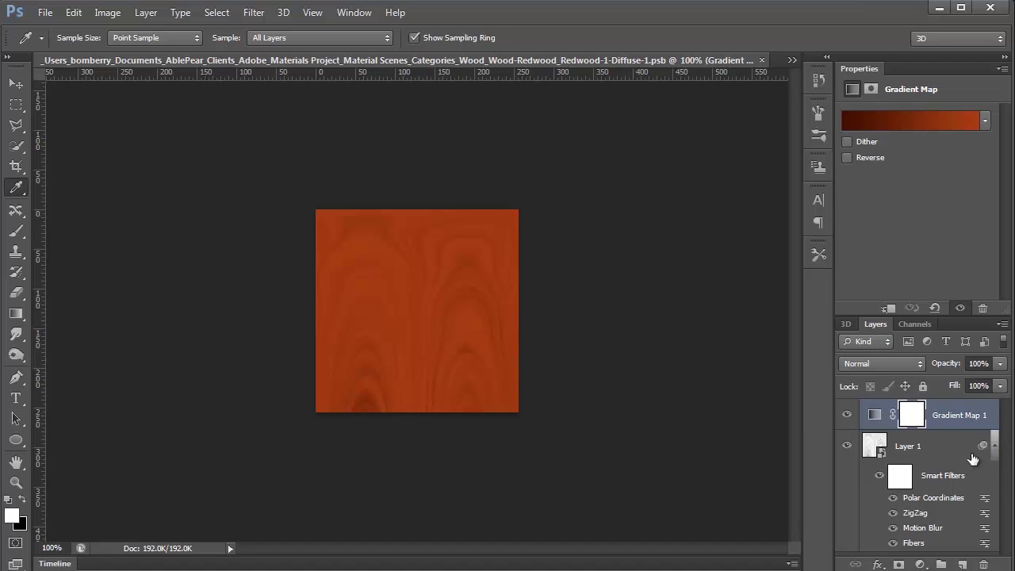
Step: Examine how the wood grain is built by hiding Gradient Map 1 and the smart filters, then re-enabling Fibers, Motion Blur, ZigZag, Polar Coordinates and the map
click(879, 479)
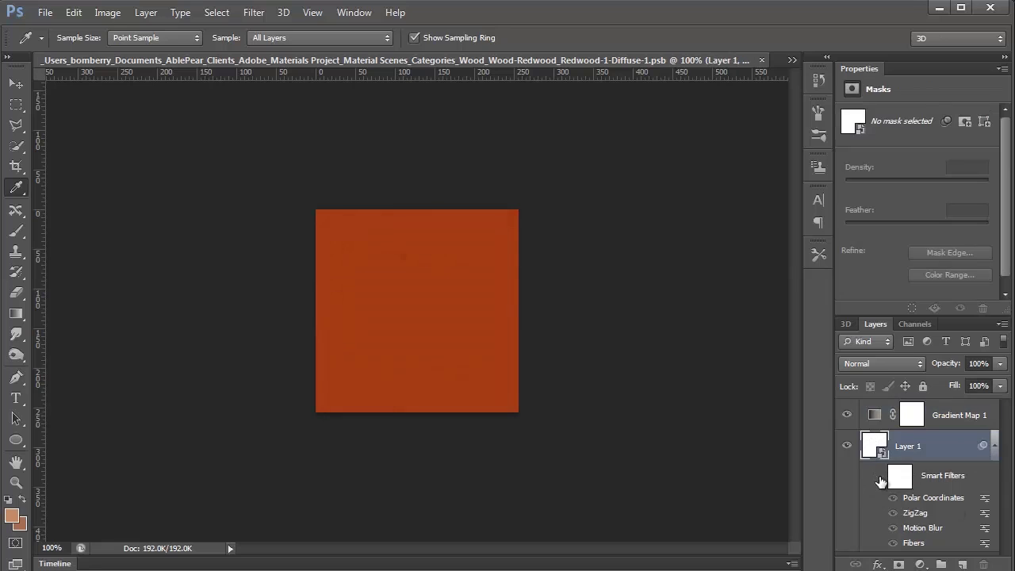
click(846, 415)
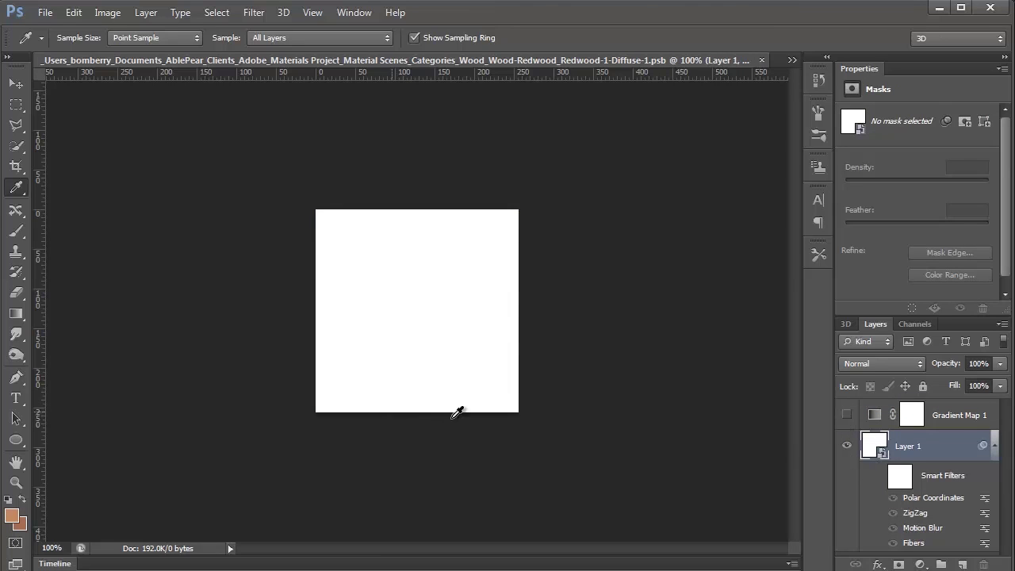
click(879, 477)
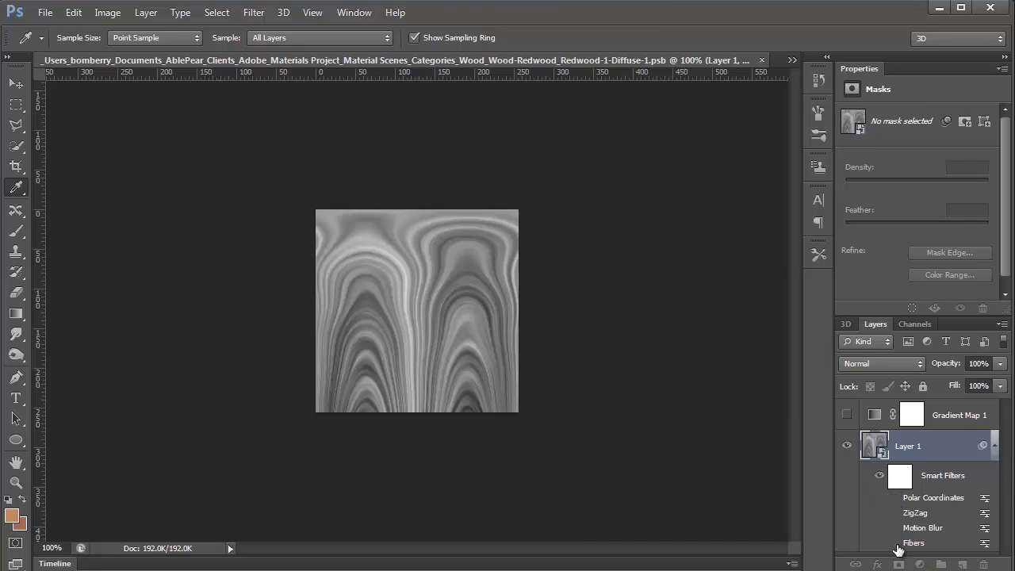
click(894, 546)
click(894, 546)
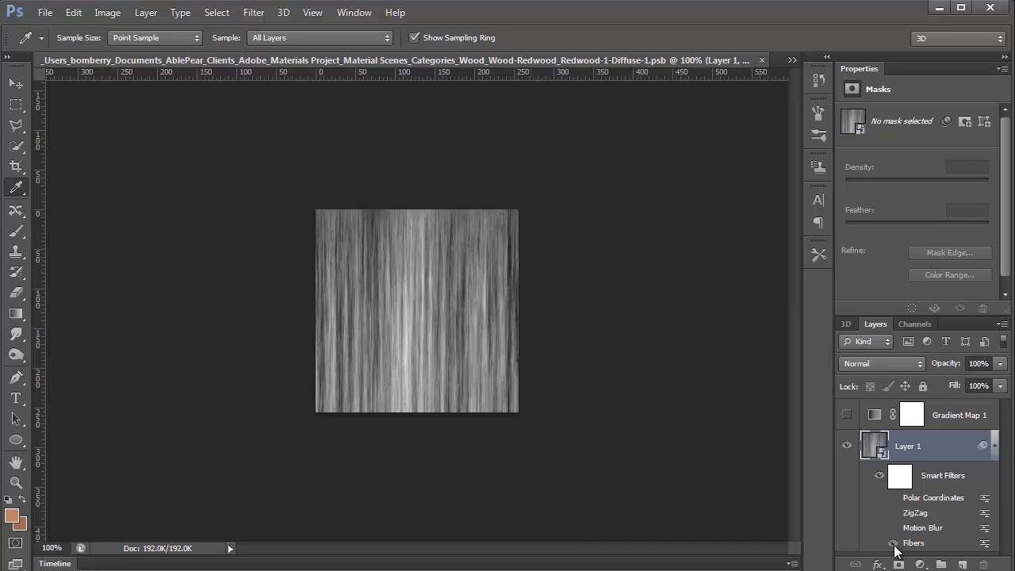
click(893, 529)
click(892, 514)
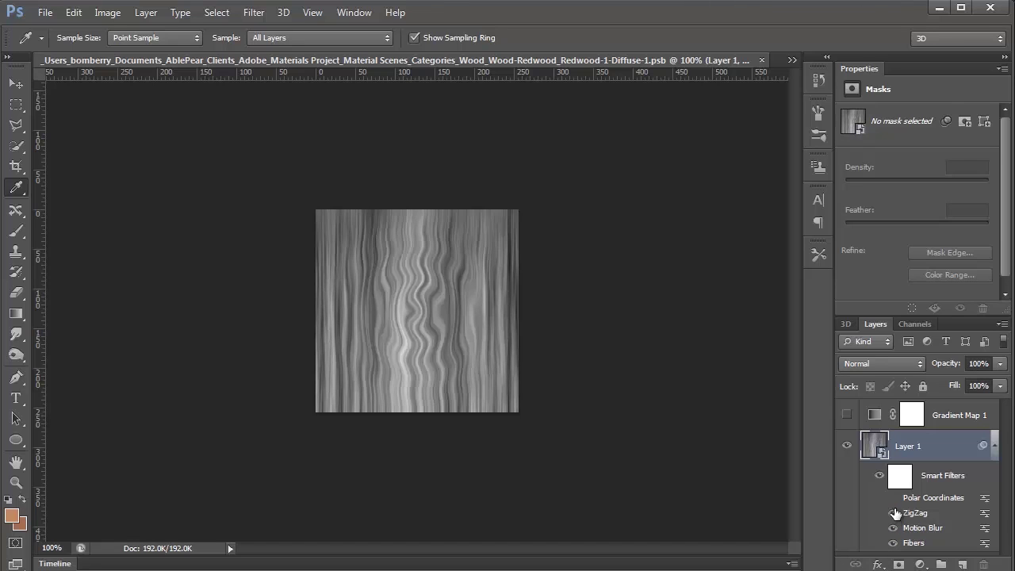
click(894, 498)
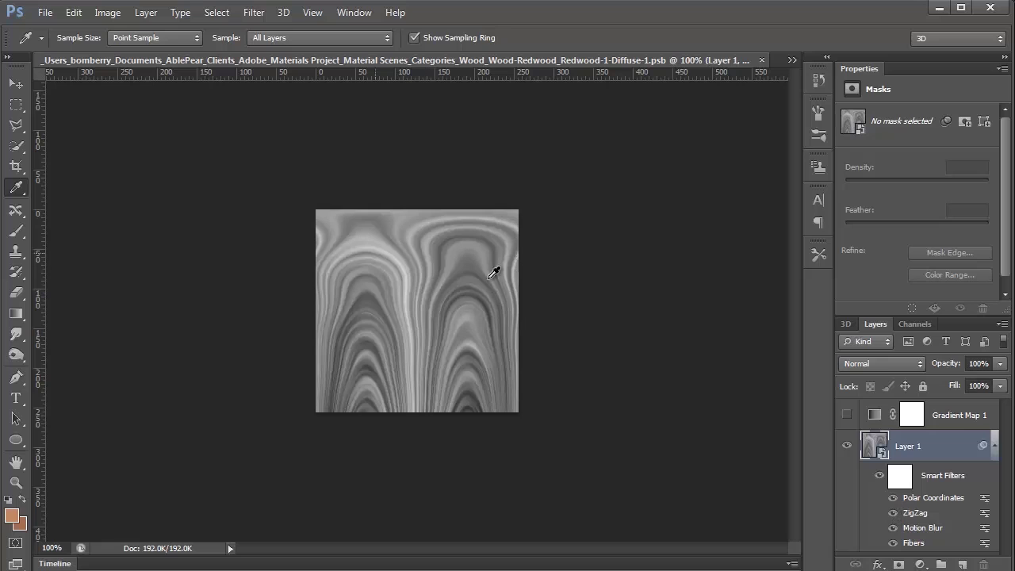
click(846, 414)
Step: Set the light end stop of the Gradient Map 1 gradient to the sampled foreground tan (H 23, S 56, B 71)
click(973, 421)
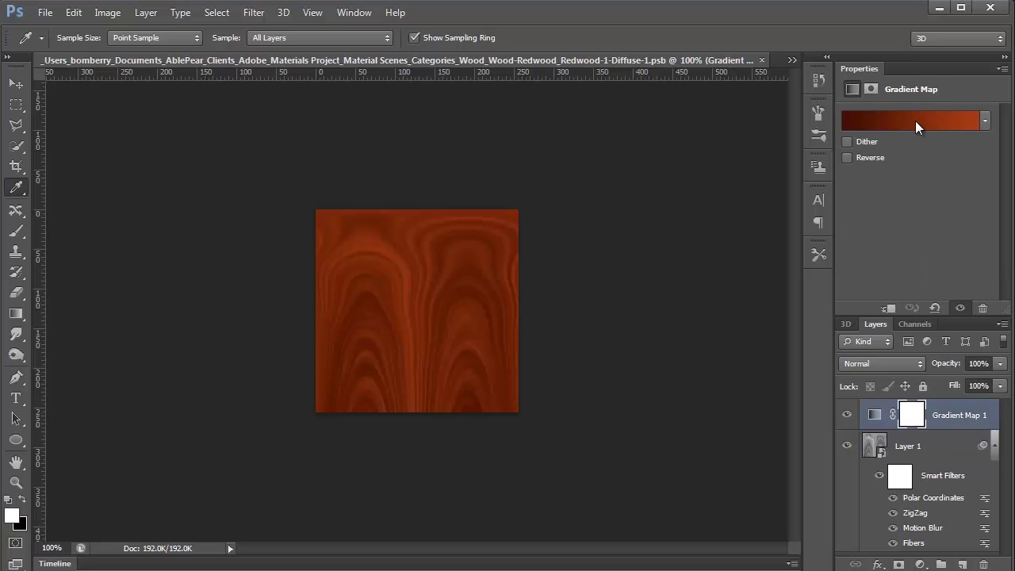
click(872, 416)
click(909, 422)
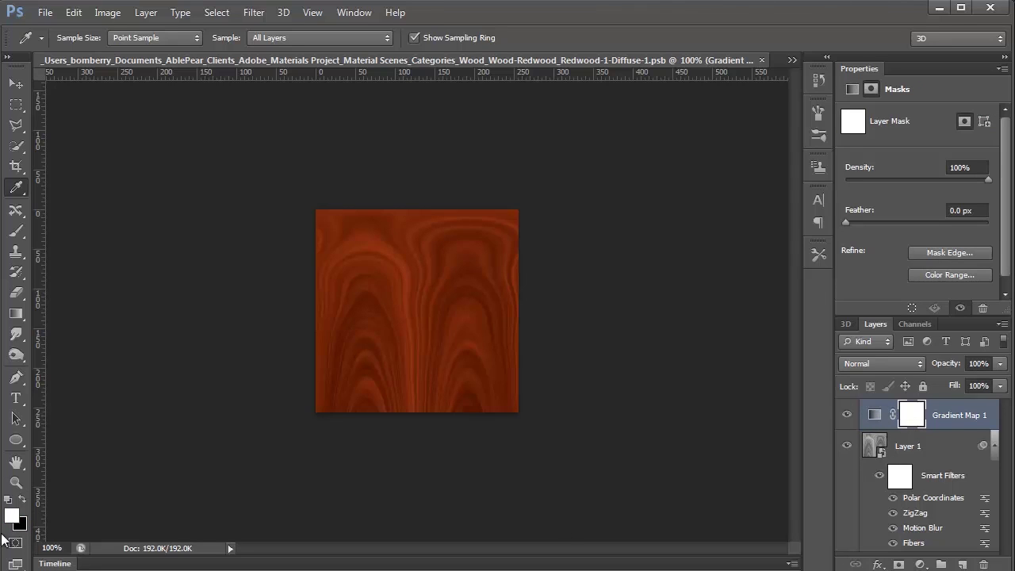
click(875, 417)
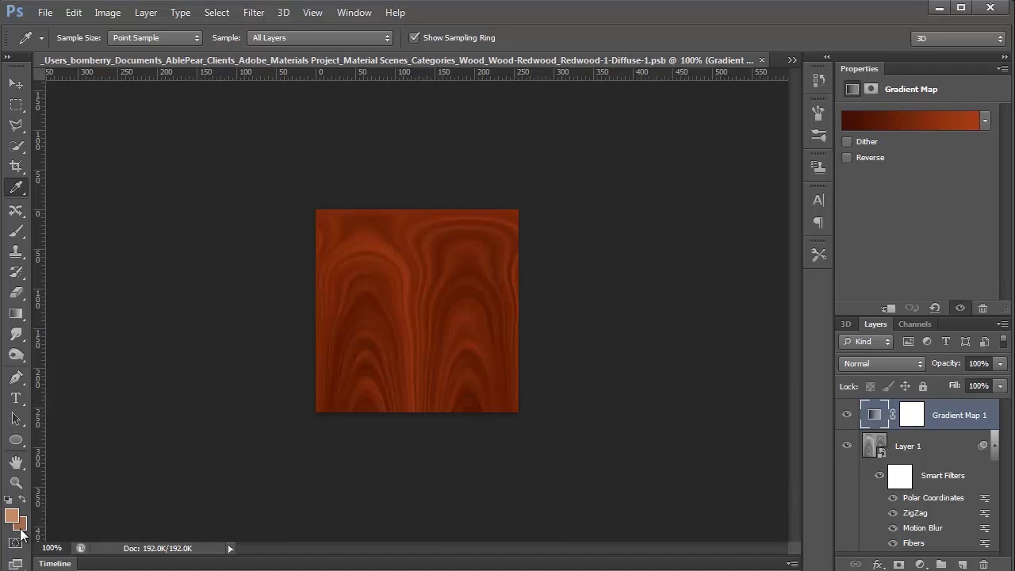
click(920, 121)
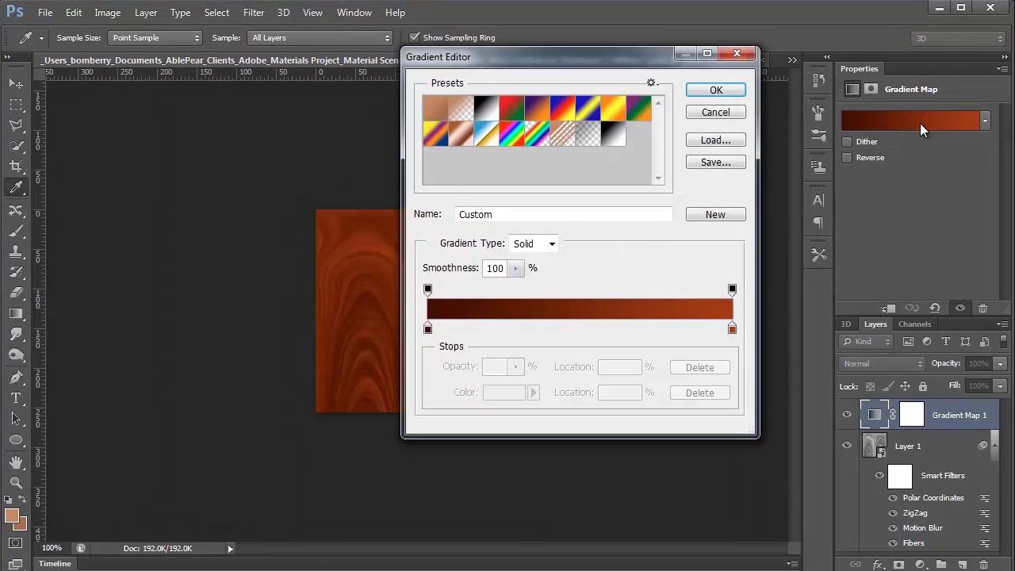
double_click(731, 328)
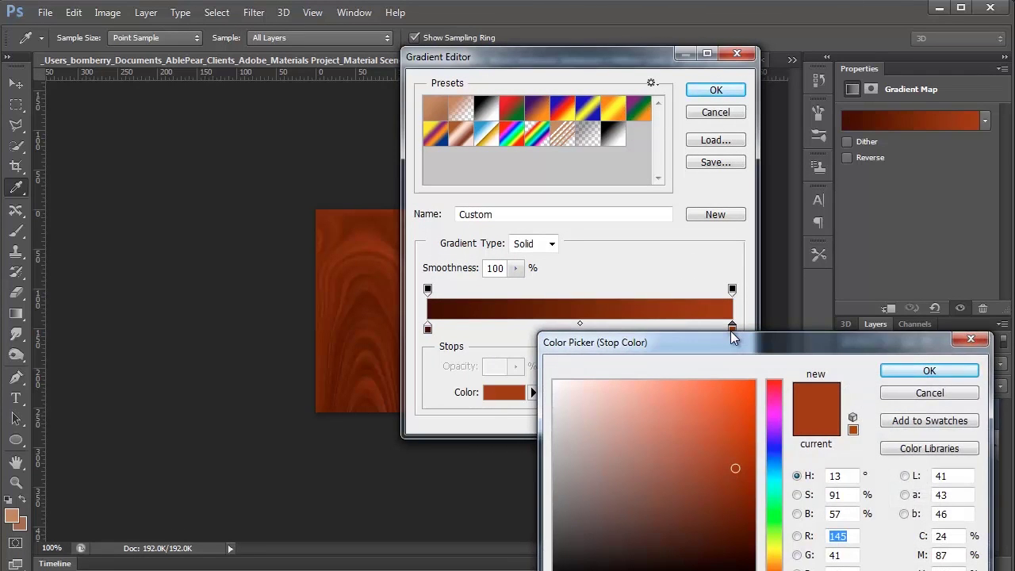
click(14, 511)
click(944, 371)
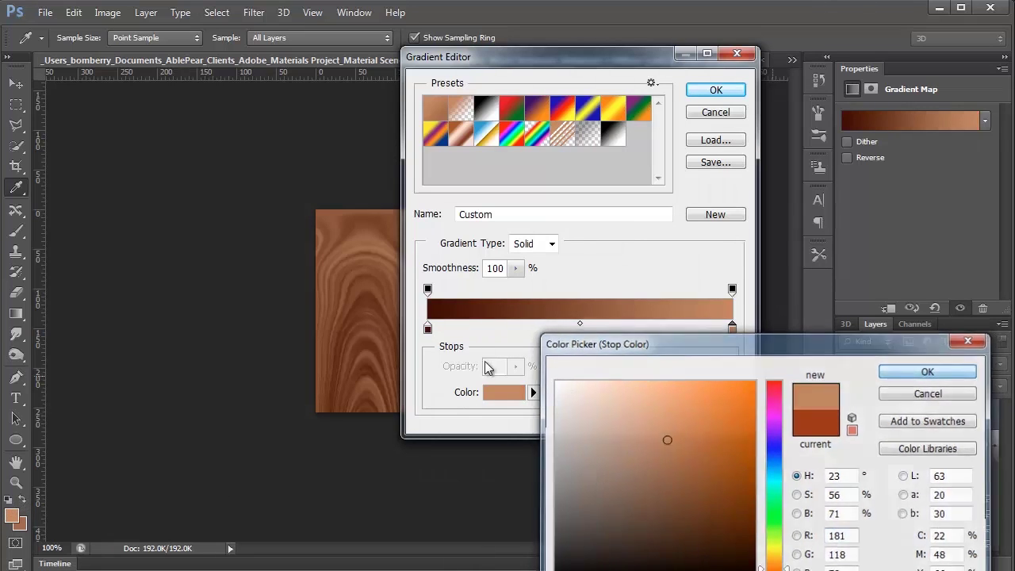
Step: Set the gradient's dark end stop to the sampled background brown, darken it slightly, and apply the gradient
double_click(427, 329)
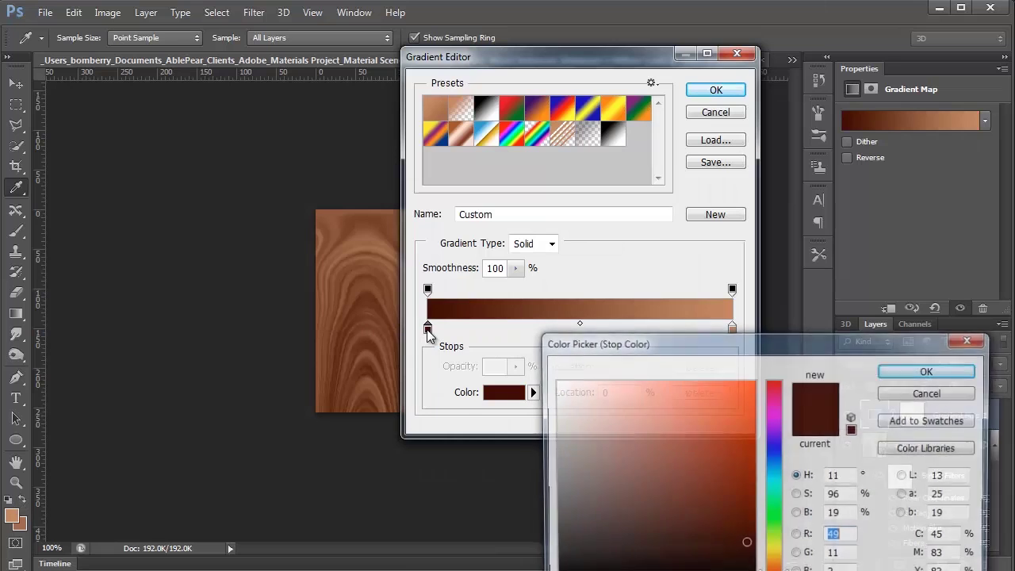
click(23, 522)
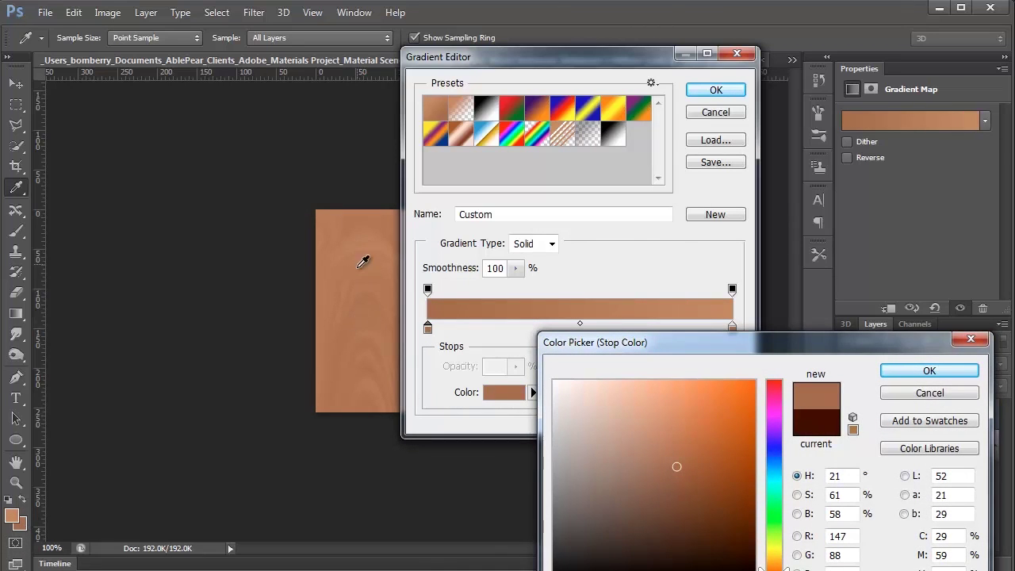
drag(677, 467, 684, 488)
click(917, 373)
click(718, 90)
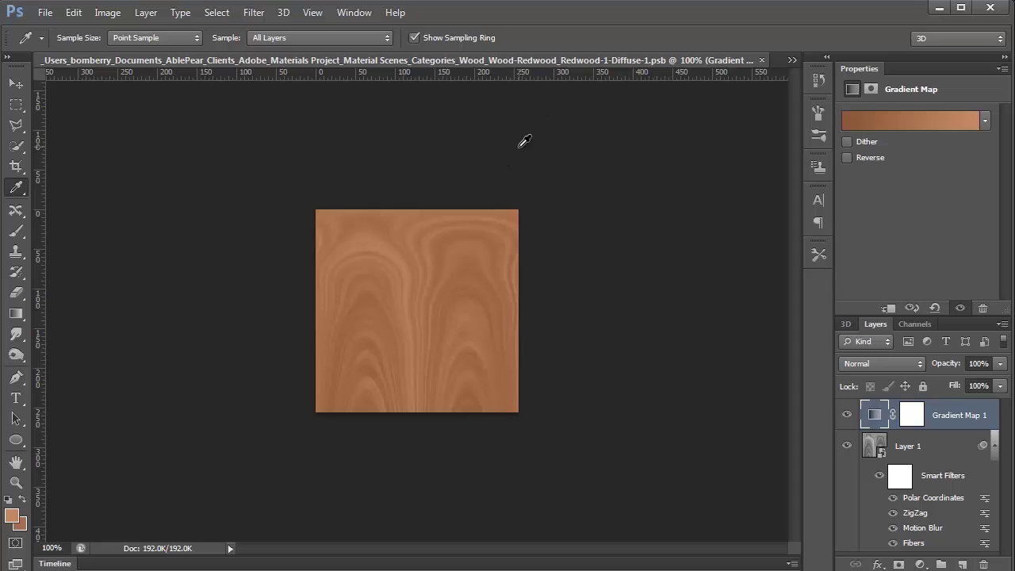
Step: Return to picture.psd, render a rectangular region around the frame to check the new wood color, and deselect it
click(791, 59)
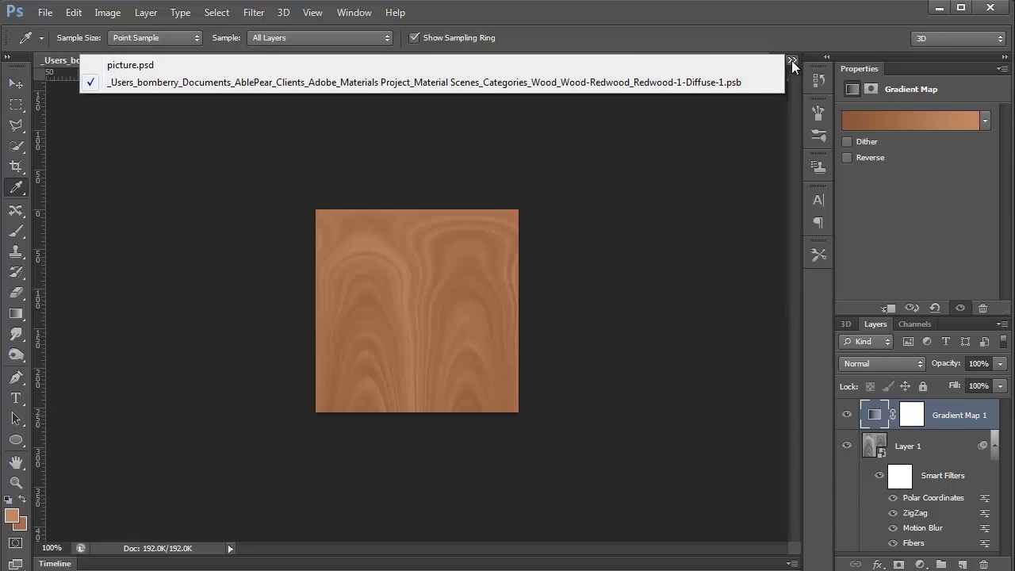
click(132, 66)
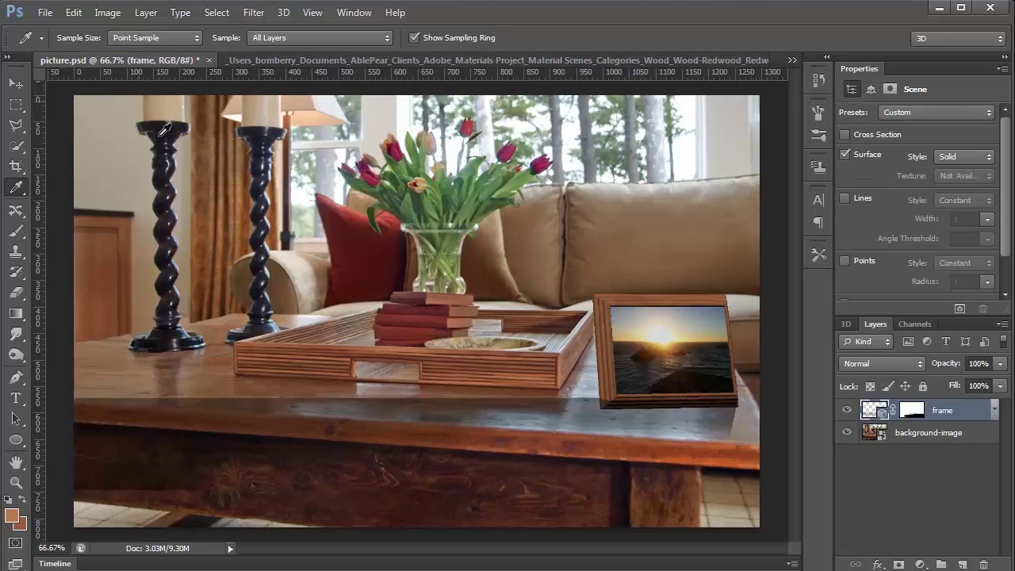
key(m)
drag(564, 272, 796, 486)
click(958, 308)
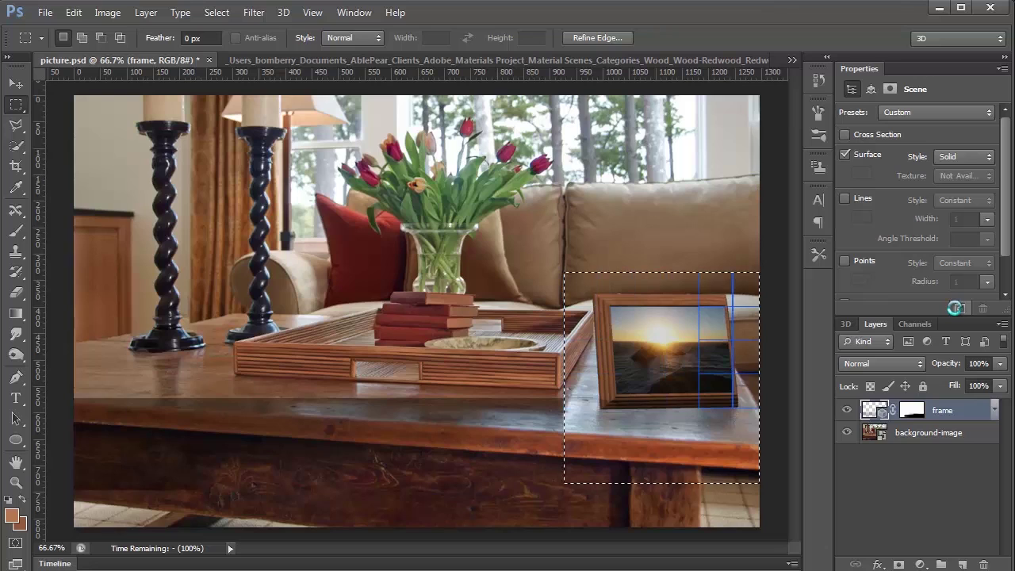
key(ctrl+d)
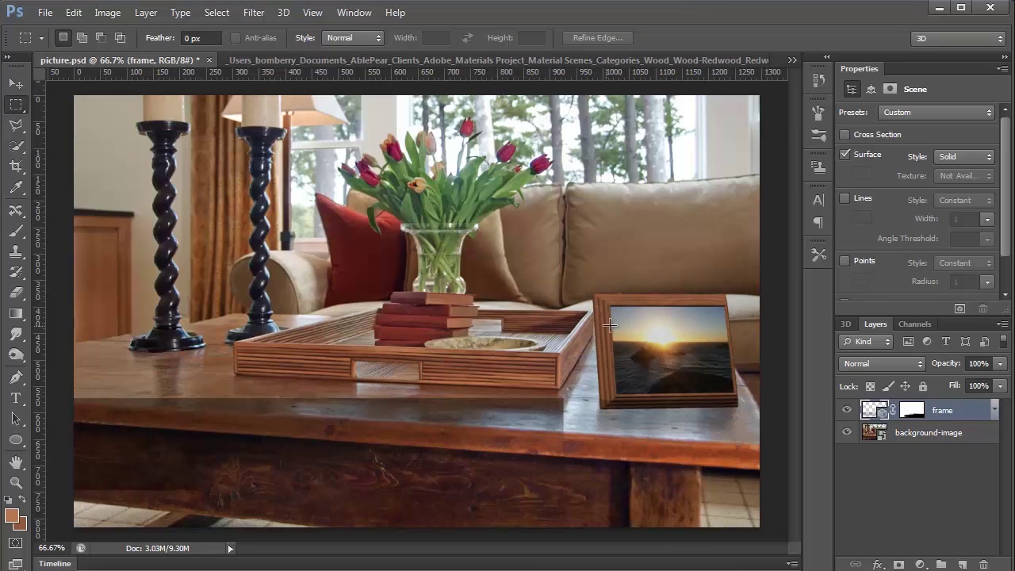
Step: Reopen the redwood texture's gradient map and brighten the light end stop to a lighter, more saturated orange-tan
click(290, 57)
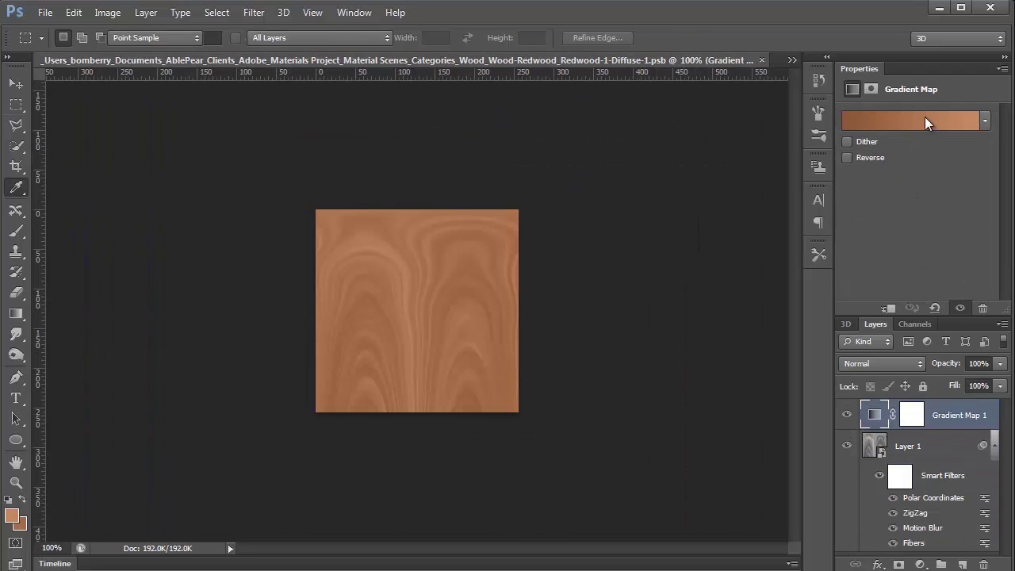
click(925, 119)
double_click(732, 328)
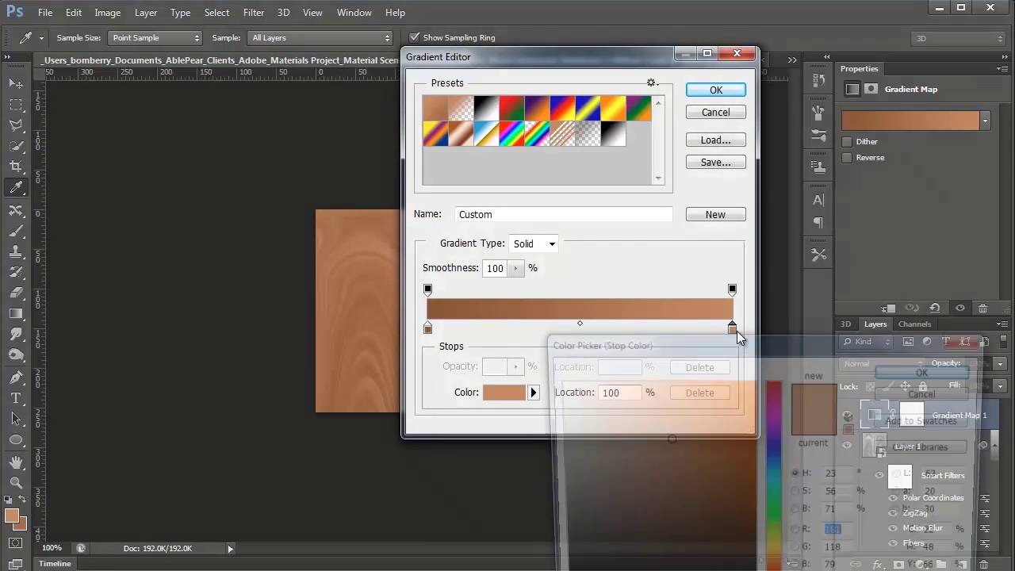
drag(664, 421, 678, 405)
key(Return)
Step: Lighten the brown of the gradient's dark end stop at location 0%
click(429, 327)
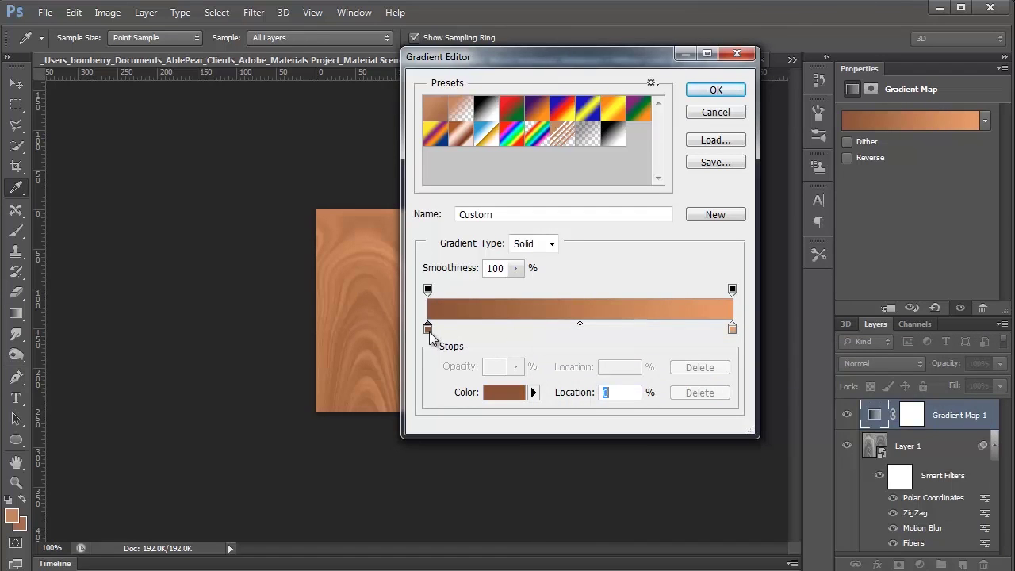
double_click(428, 328)
drag(674, 500, 682, 476)
click(923, 369)
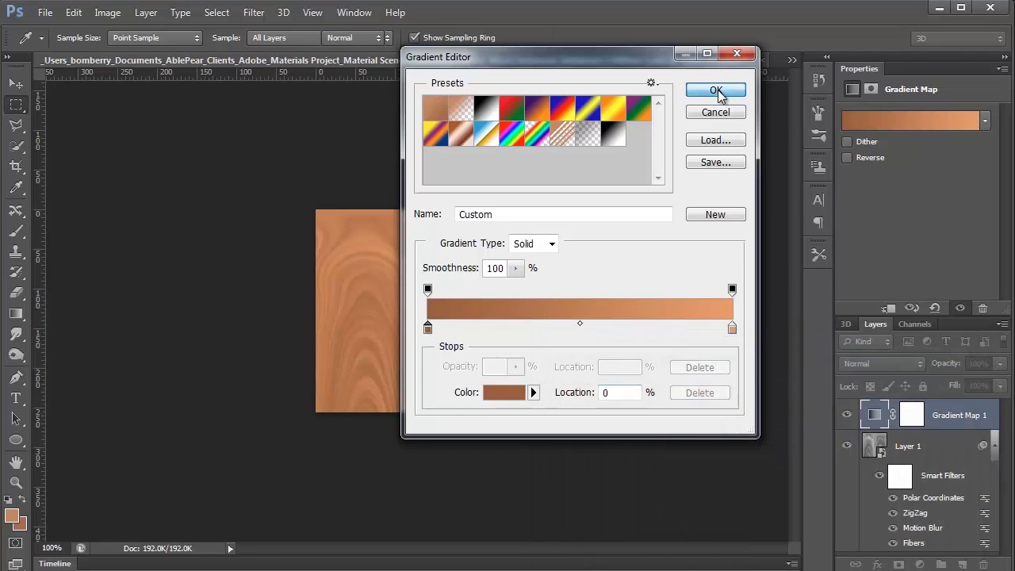
Step: Apply the edited gradient map and return to picture.psd to check the frame's wood color, leaving no marquee selection active
click(716, 92)
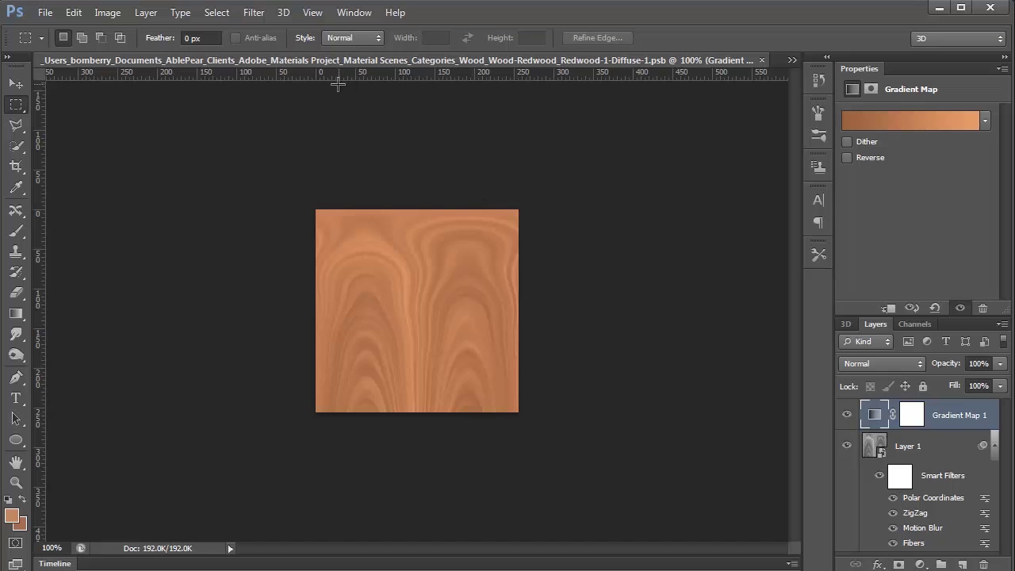
click(791, 60)
click(654, 53)
click(792, 59)
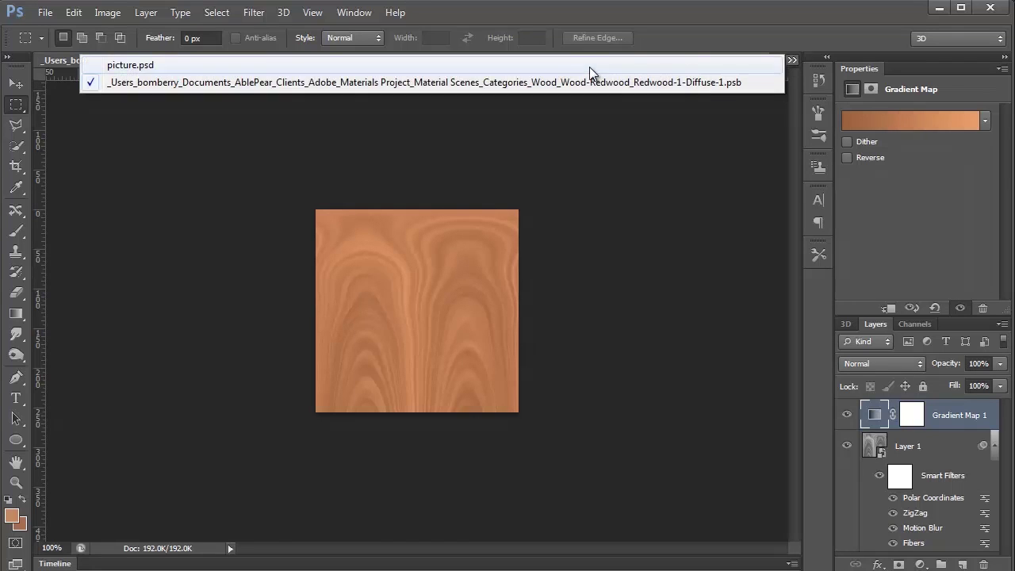
click(589, 66)
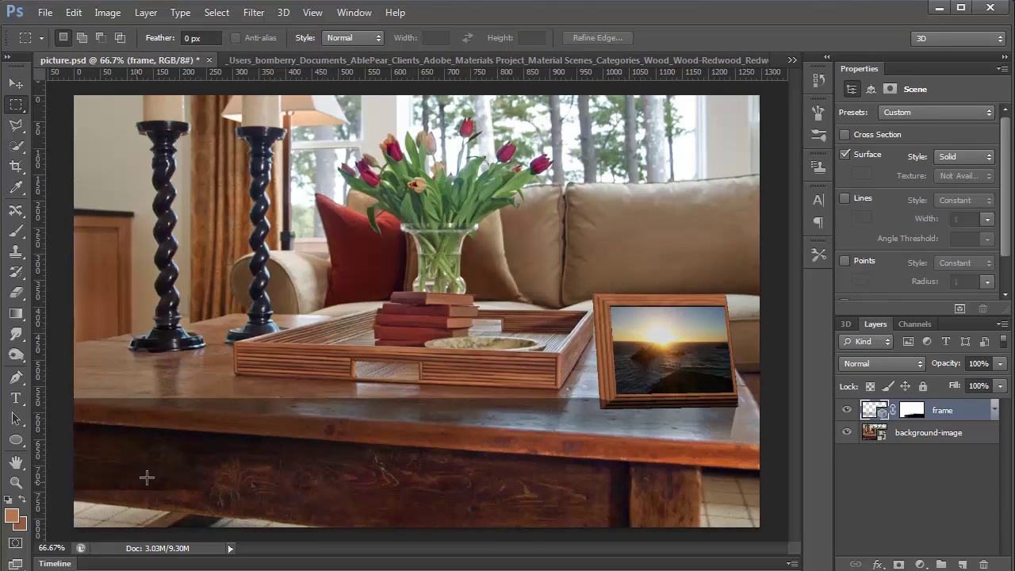
drag(60, 372, 766, 523)
click(612, 490)
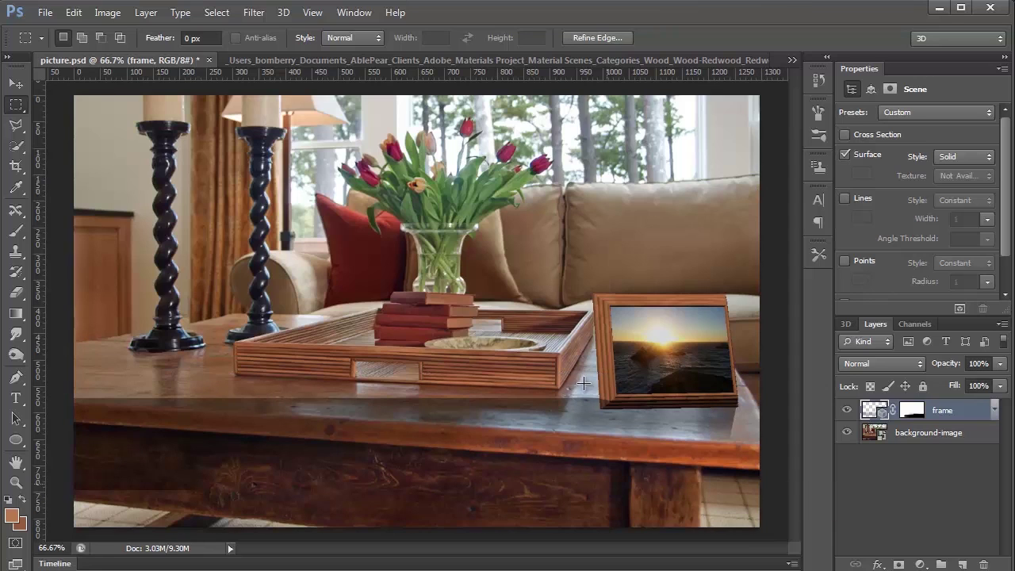
Step: Set the ground plane's reflection opacity to 29% in the frame's 3D environment settings
double_click(873, 431)
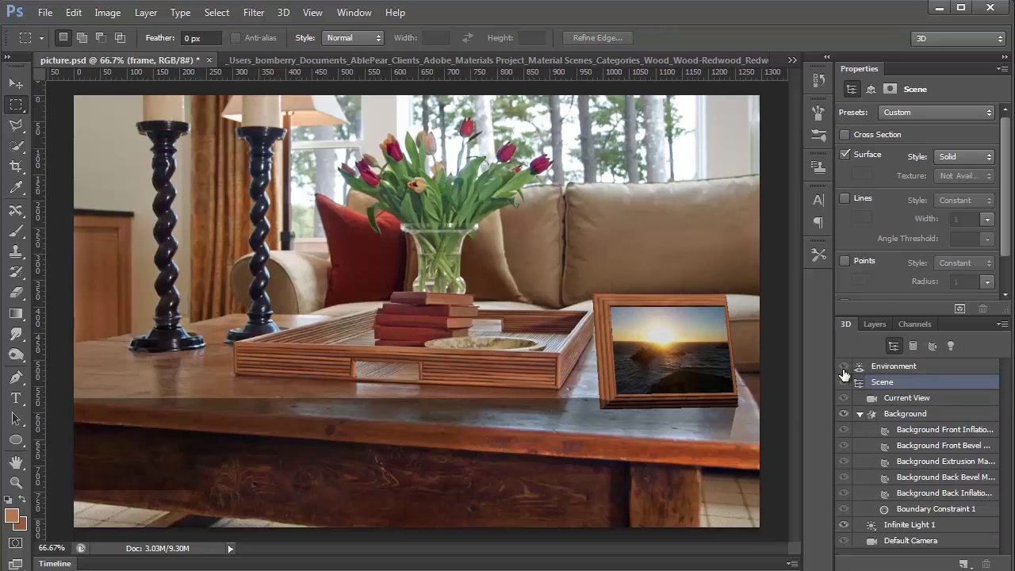
click(876, 367)
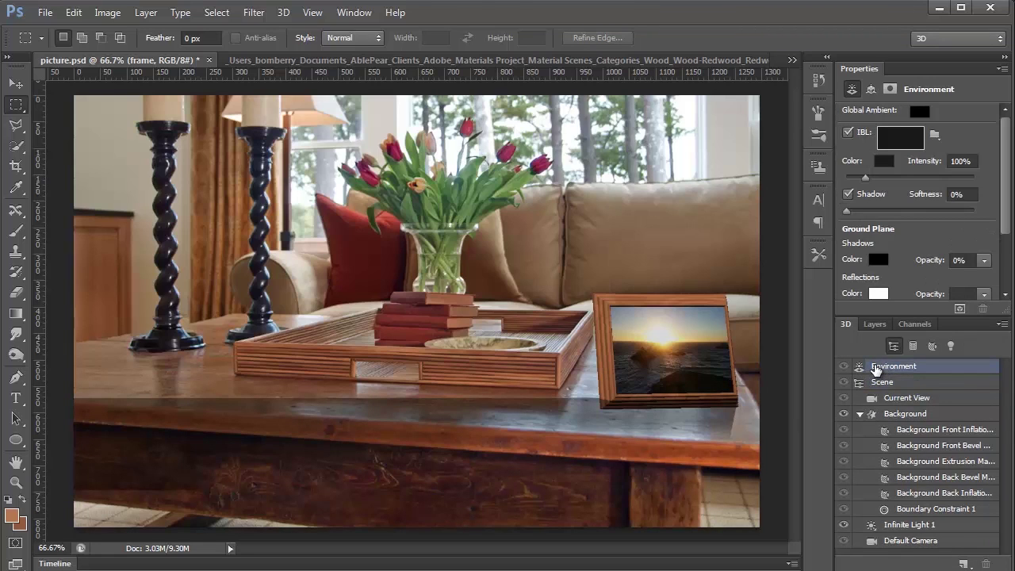
drag(984, 260, 892, 277)
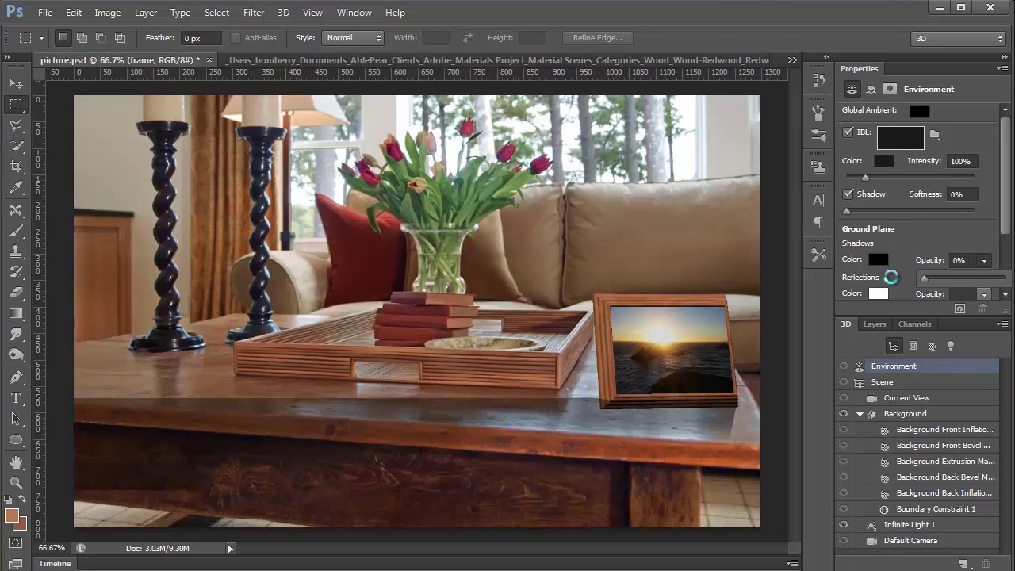
scroll(1010, 228, down, 2)
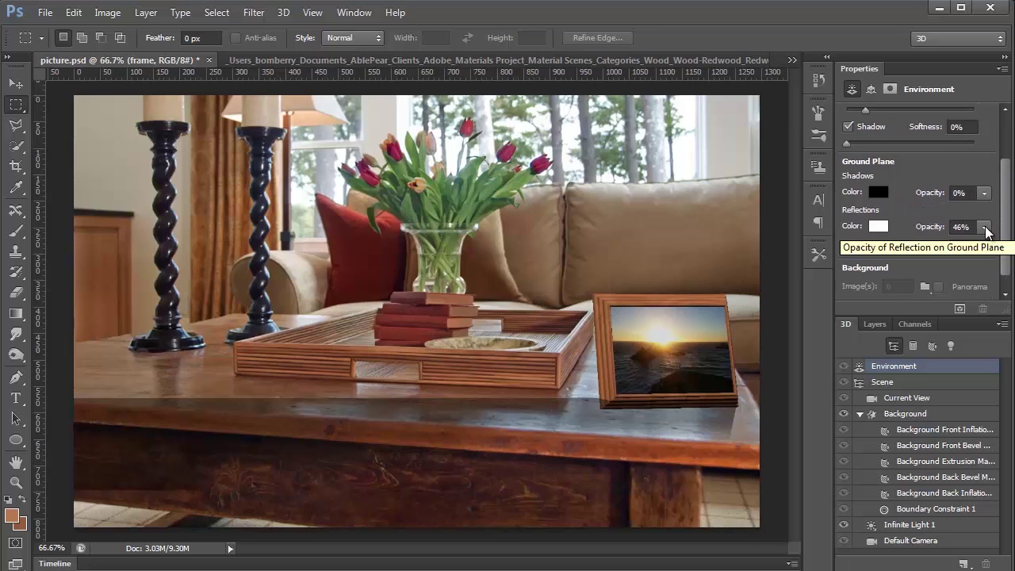
click(986, 230)
mouse_move(965, 251)
mouse_down()
mouse_move(904, 246)
mouse_move(947, 246)
mouse_up()
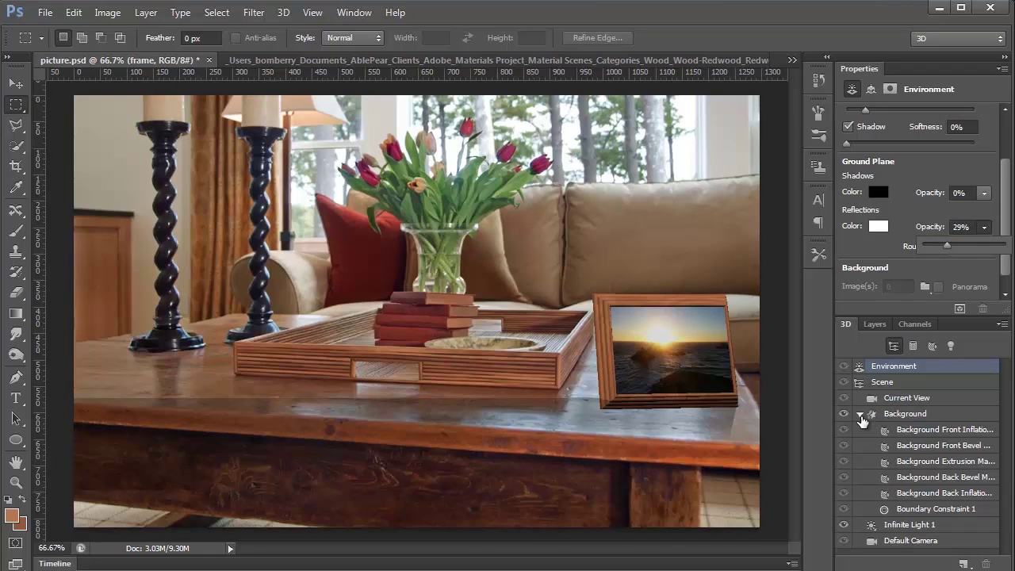
Step: Hide the frame's Background mesh and show it again to compare the scene with and without it
click(861, 413)
click(844, 413)
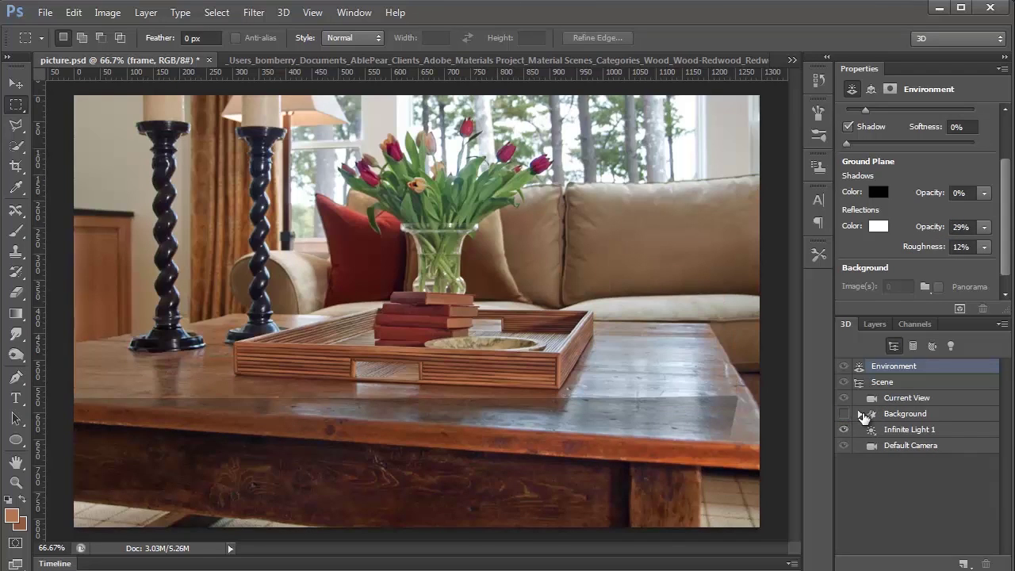
click(860, 414)
click(845, 414)
Step: Select Infinite Light 1 and try several light directions on the frame, ending with light from above and slightly to the left
click(920, 444)
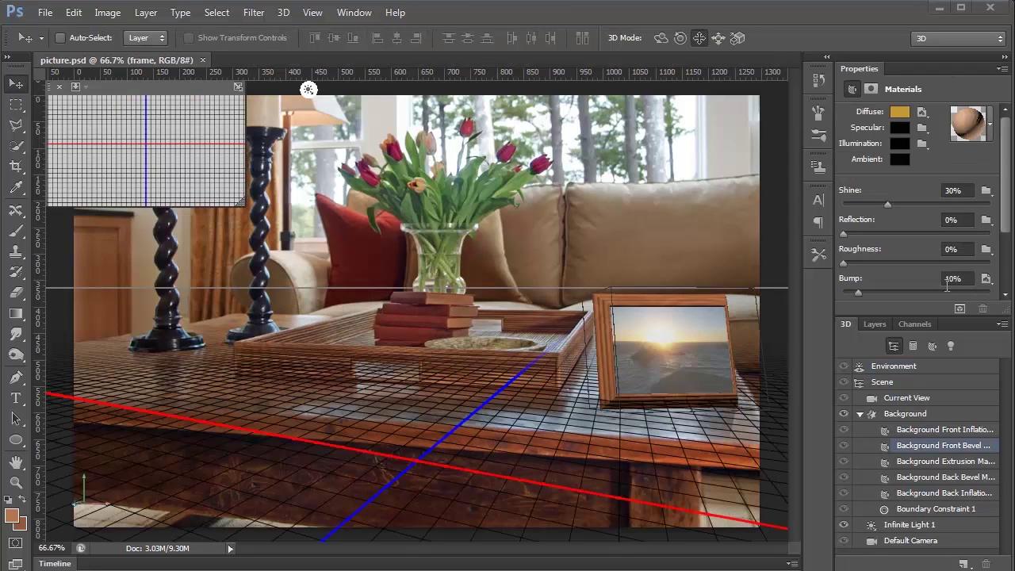
click(924, 476)
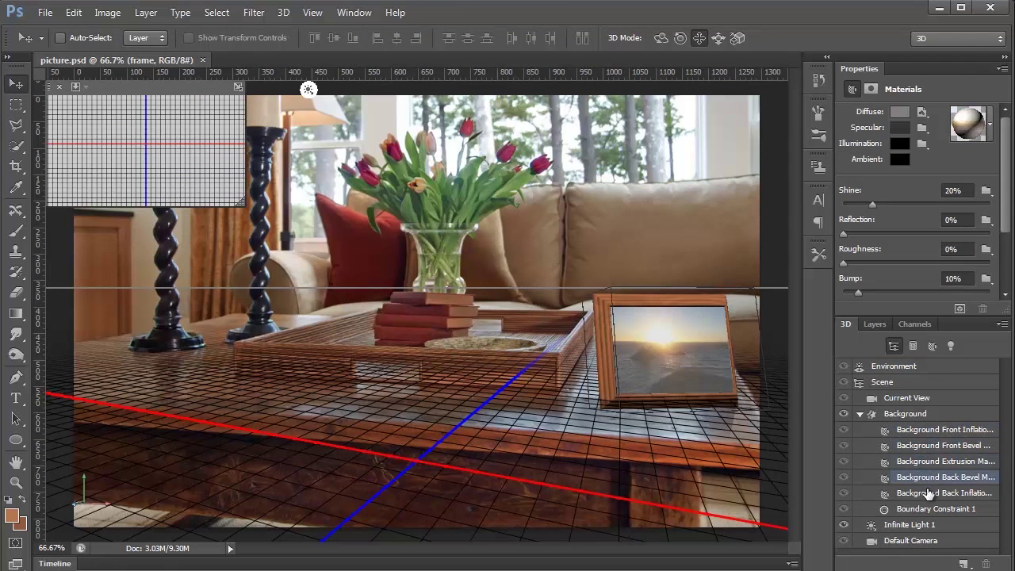
click(930, 508)
click(912, 525)
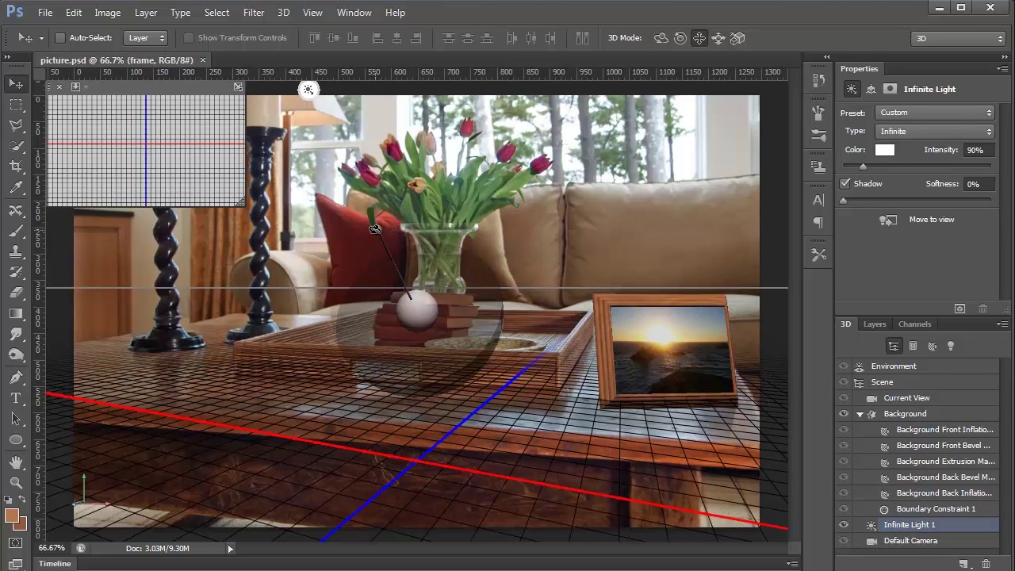
drag(360, 235, 357, 239)
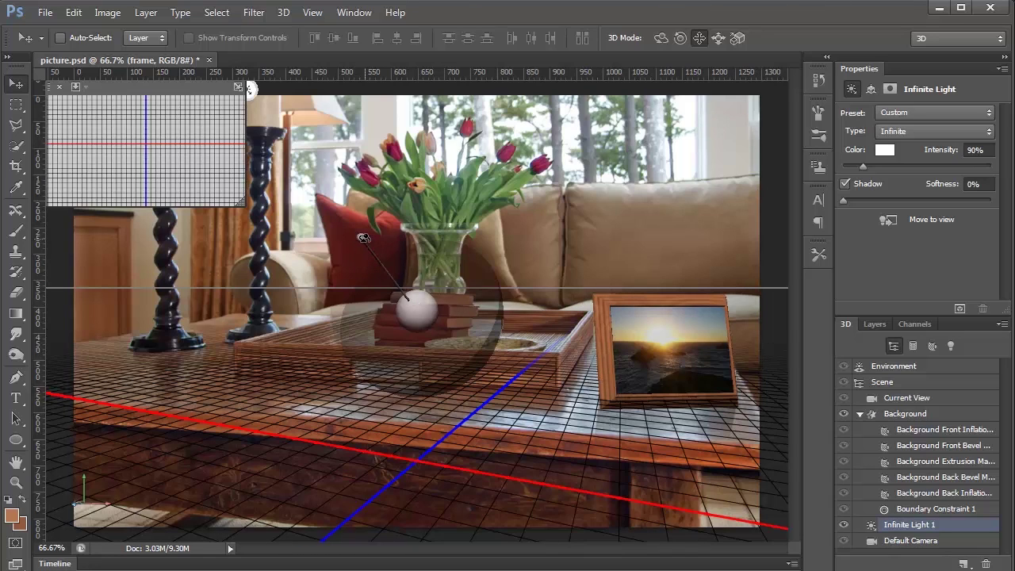
drag(353, 217, 301, 258)
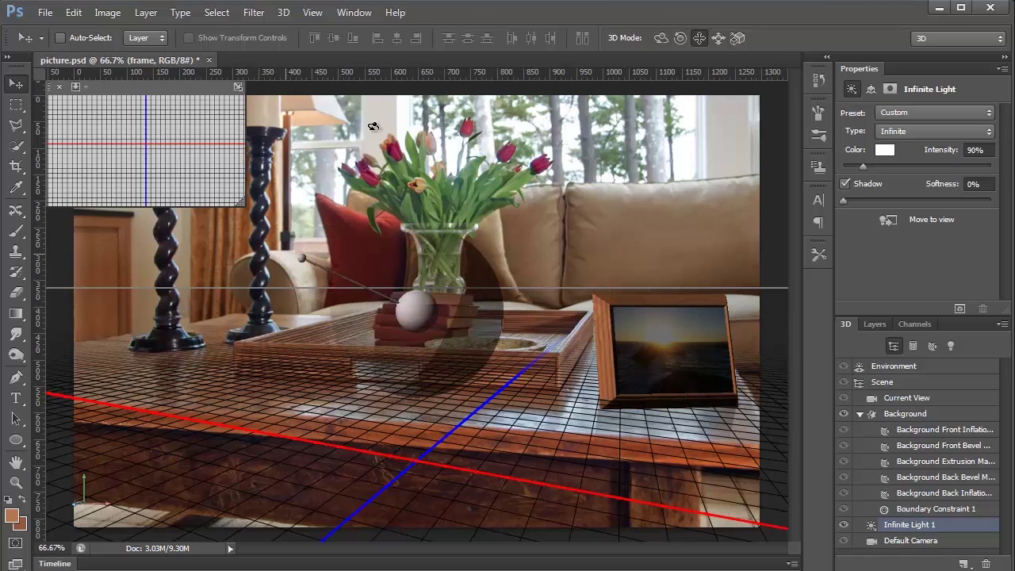
drag(306, 258, 424, 243)
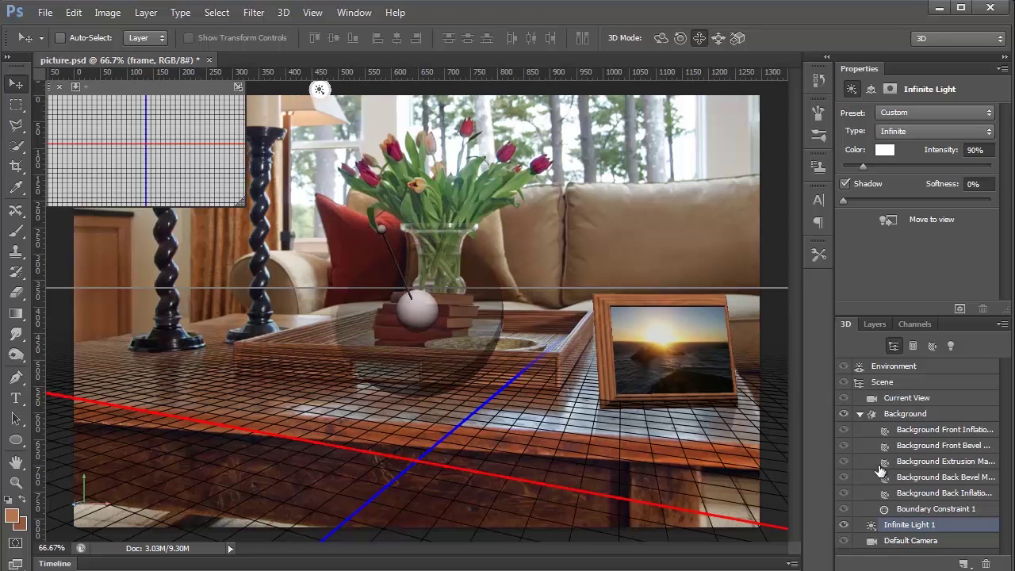
Step: Render a rectangular region around the frame to check the lighting and clear the selection
click(16, 104)
drag(493, 239, 872, 525)
click(960, 308)
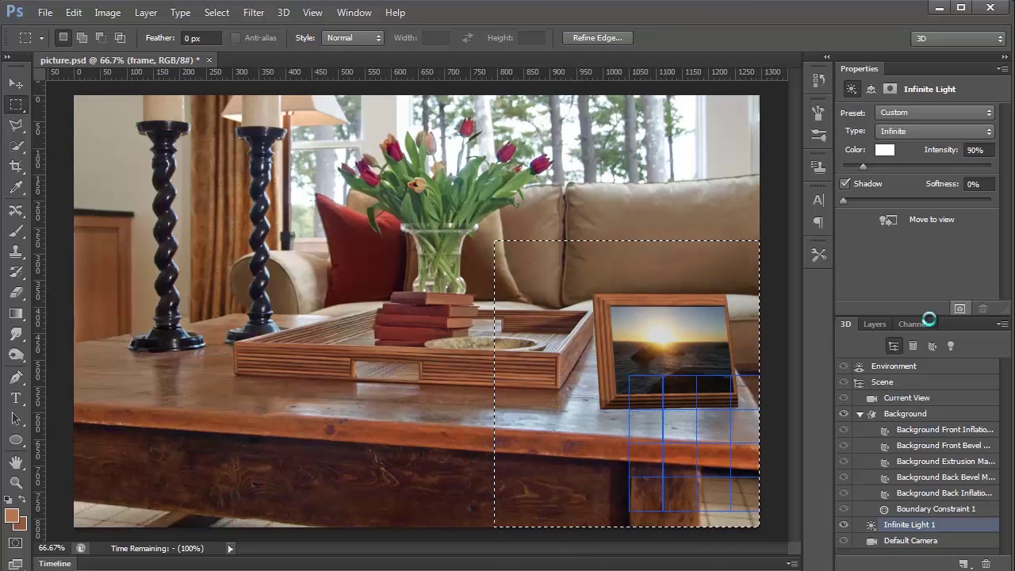
click(680, 404)
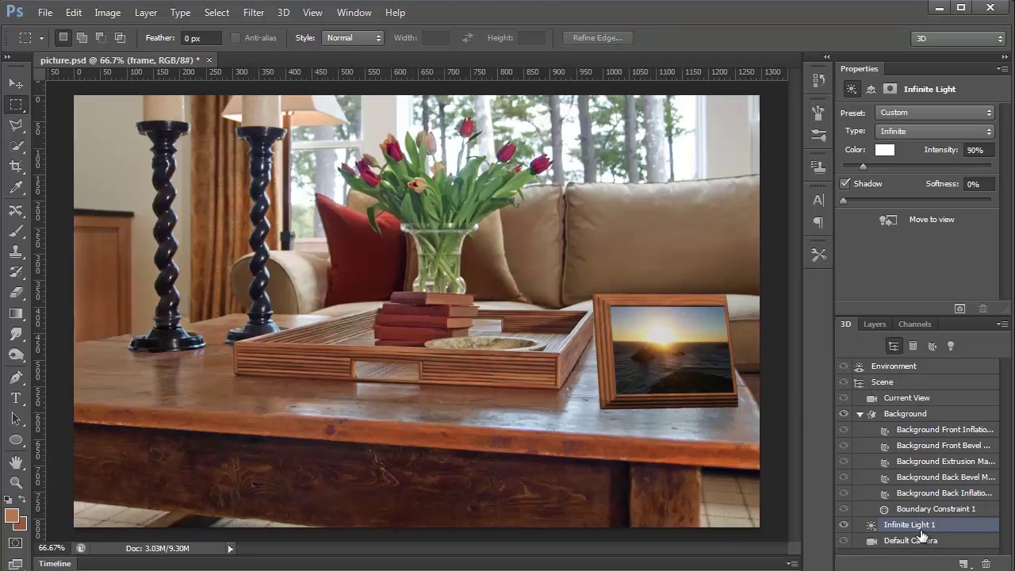
Step: Aim Infinite Light 1 almost straight at the front of the picture frame
click(16, 83)
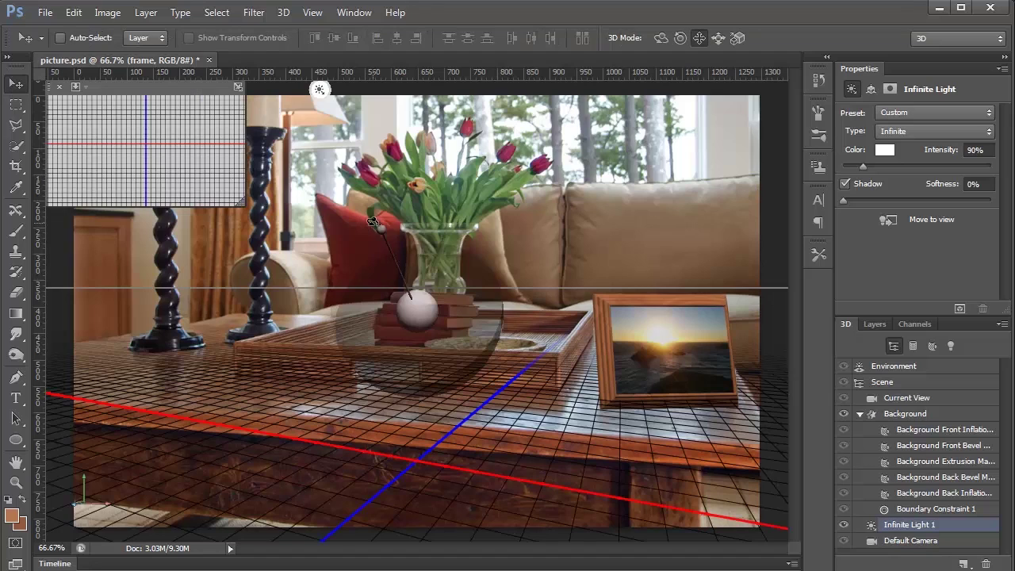
drag(378, 230, 402, 306)
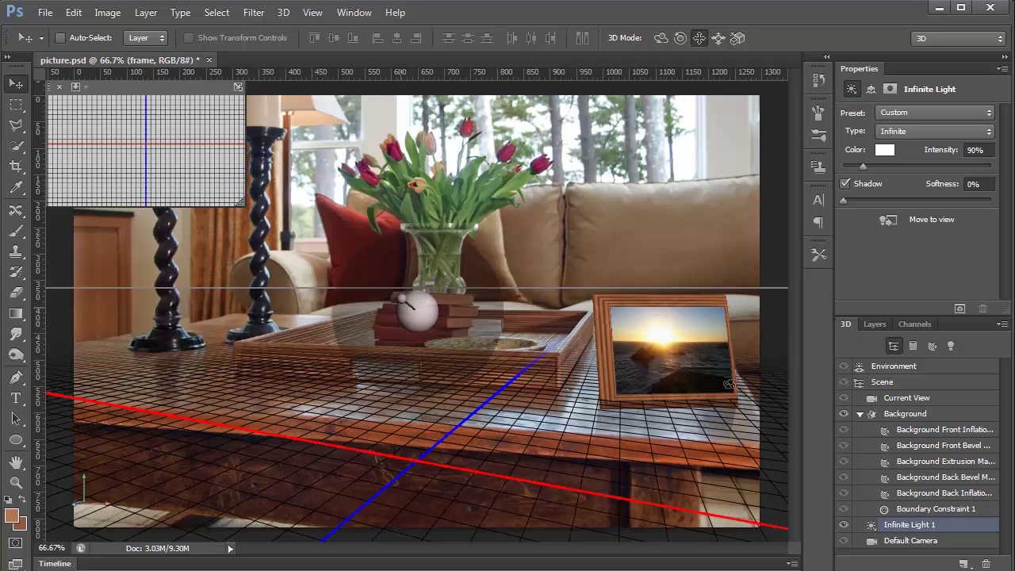
click(17, 106)
click(16, 83)
Step: Move the frame mesh back across the tabletop so that it stands closer to the wooden tray
click(749, 380)
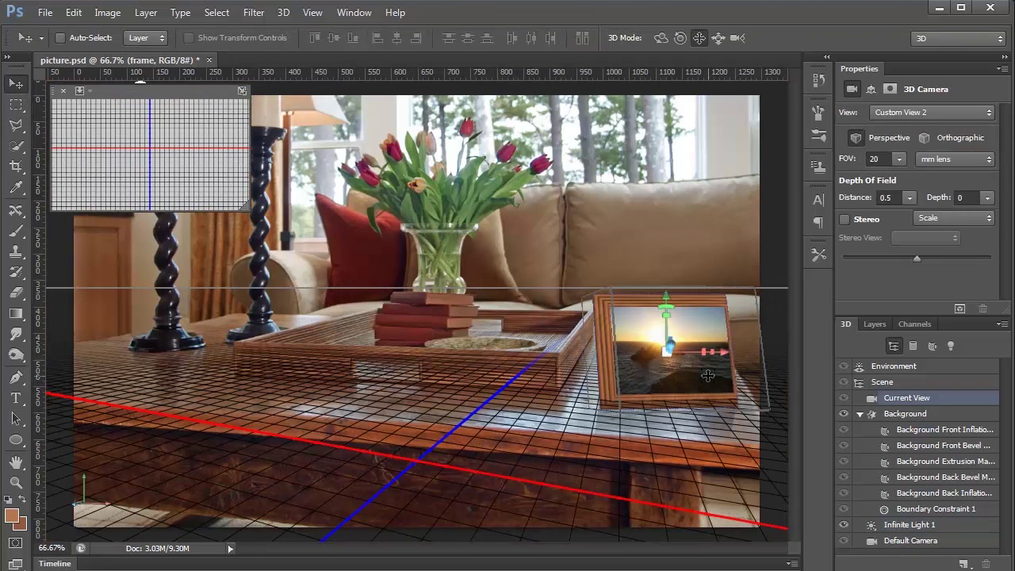
click(707, 376)
mouse_move(670, 344)
mouse_down()
mouse_move(652, 341)
mouse_move(622, 377)
mouse_move(688, 379)
mouse_move(681, 354)
mouse_move(708, 357)
mouse_move(685, 349)
mouse_up()
drag(648, 301, 647, 293)
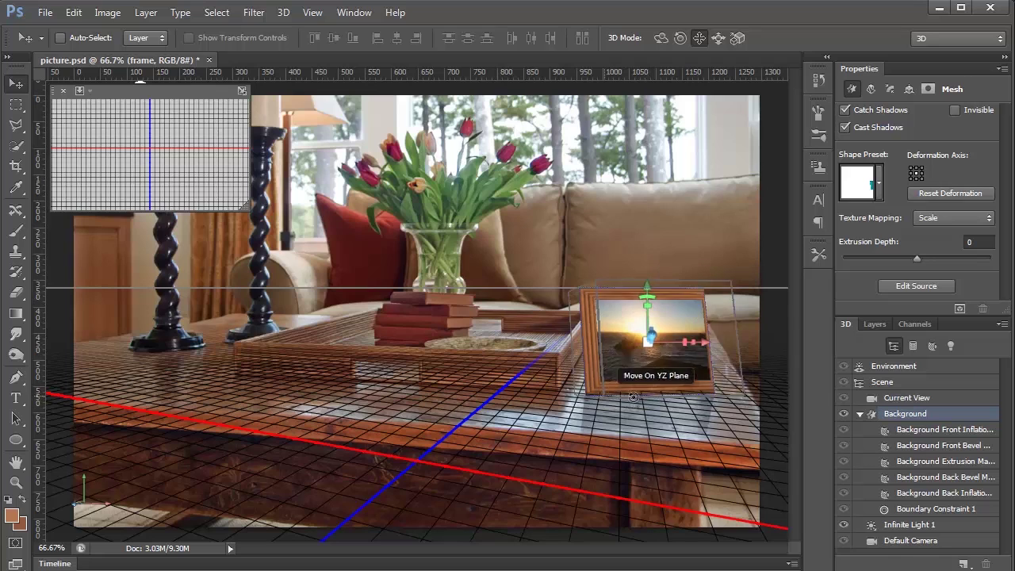
drag(649, 333, 649, 289)
Step: Render a rectangular region covering the repositioned frame and its reflection on the table
key(m)
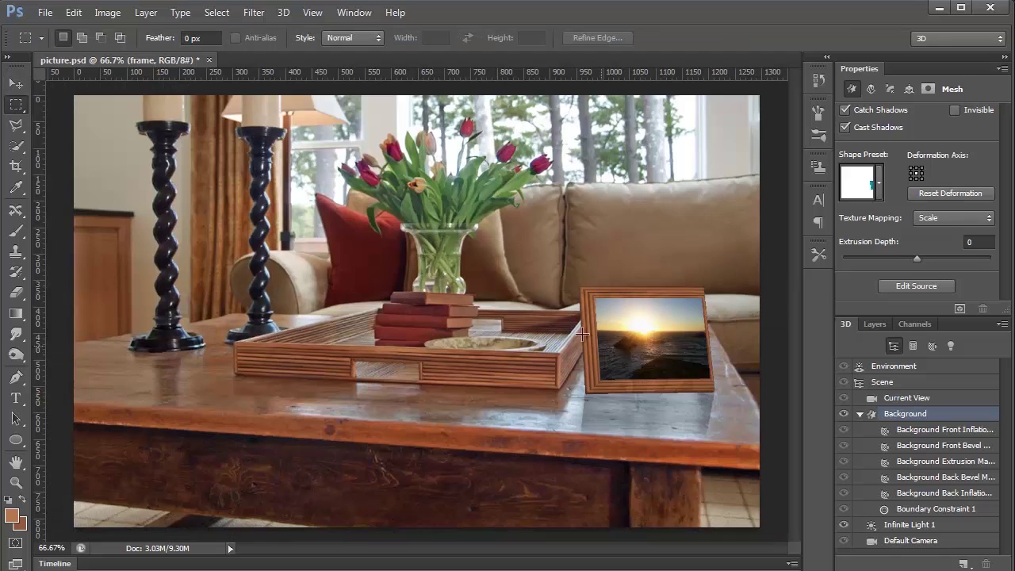
drag(506, 253, 765, 504)
click(959, 308)
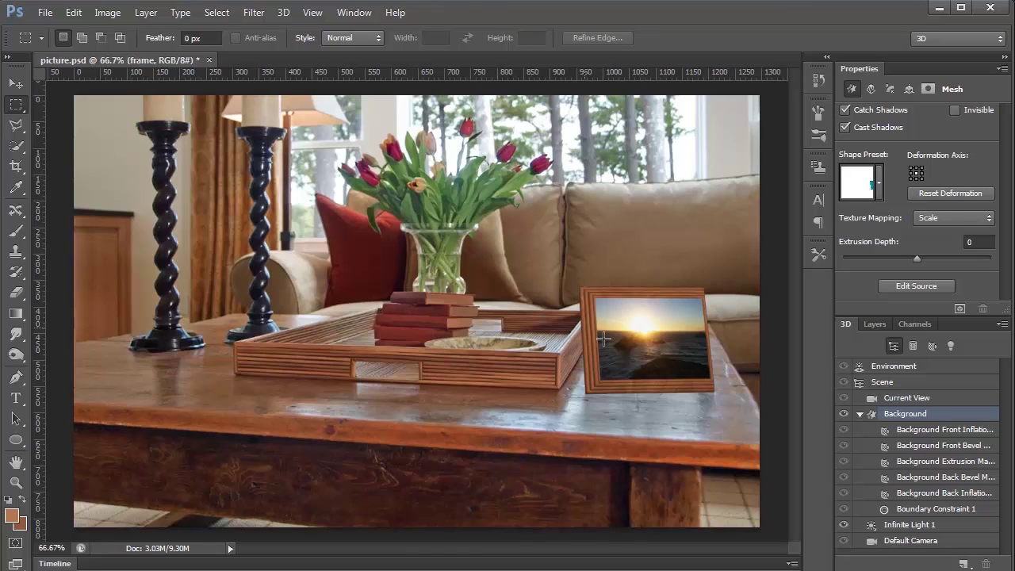
Step: Add a Curves adjustment above background-image with an S-curve that darkens shadows and raises highlights from input 193 to output 200
click(876, 324)
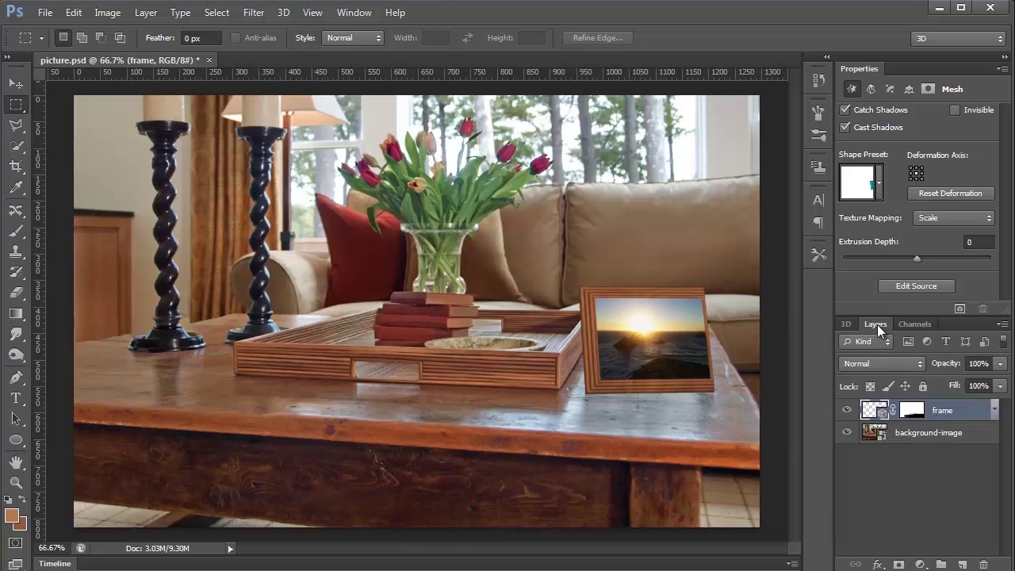
click(904, 434)
click(920, 564)
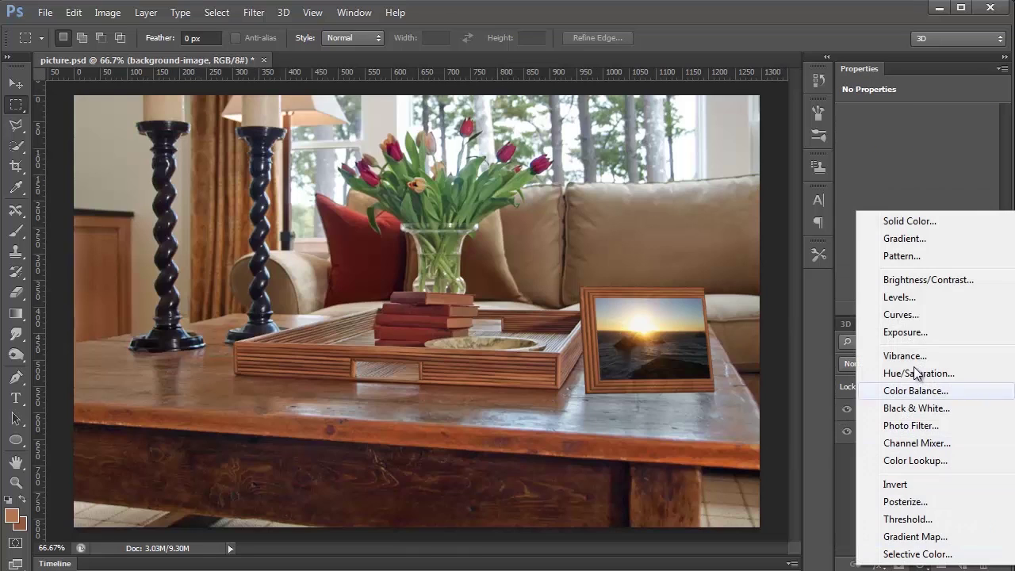
click(919, 312)
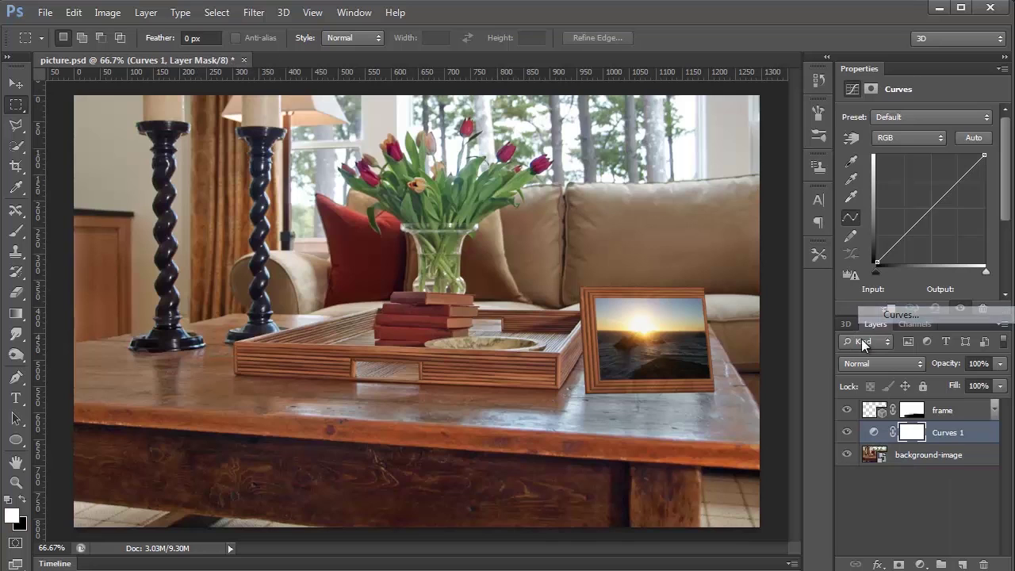
drag(901, 239, 900, 244)
drag(958, 182, 960, 178)
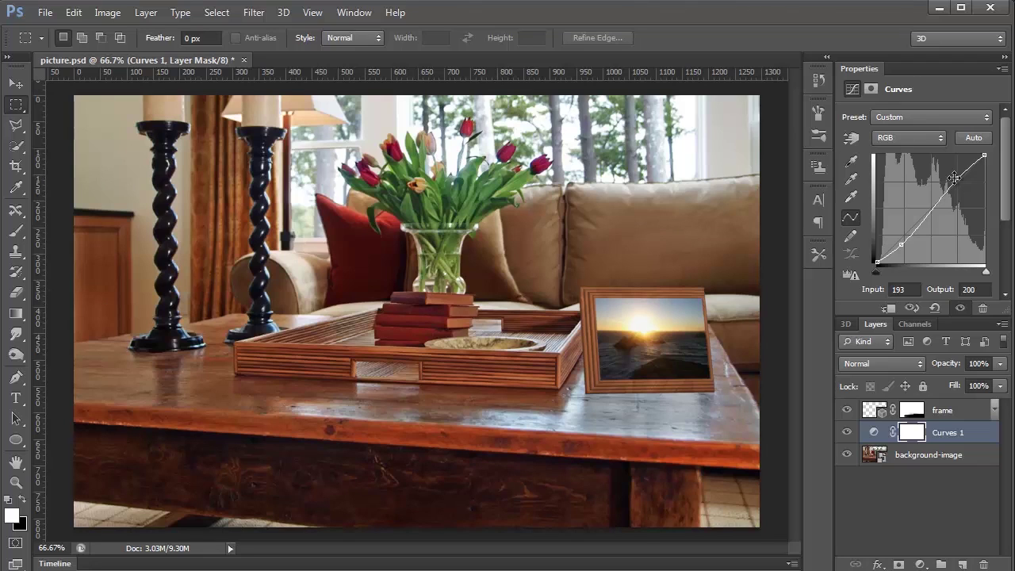
Step: Add a second Curves adjustment above the frame layer and clip it to that layer
click(879, 409)
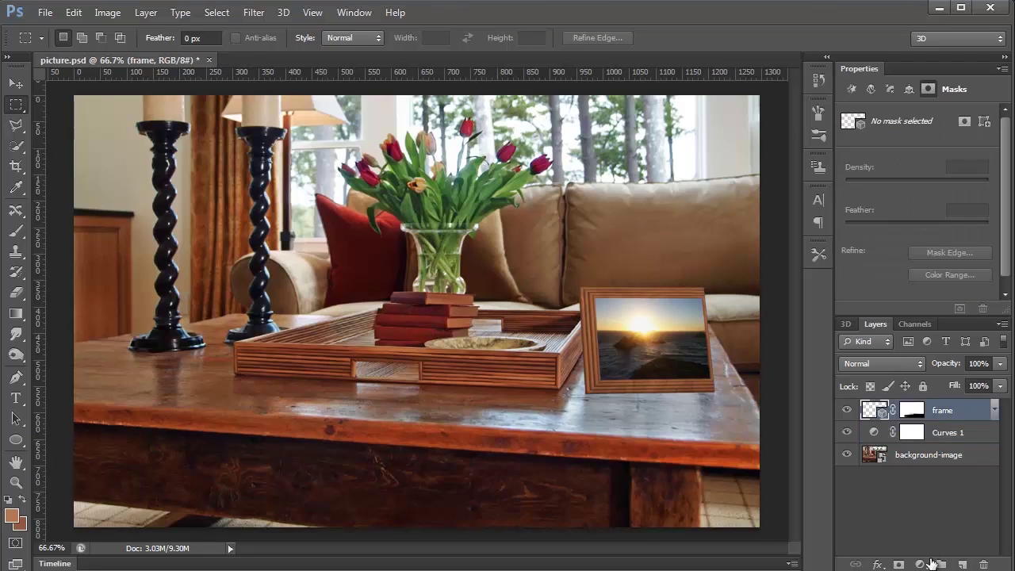
click(920, 564)
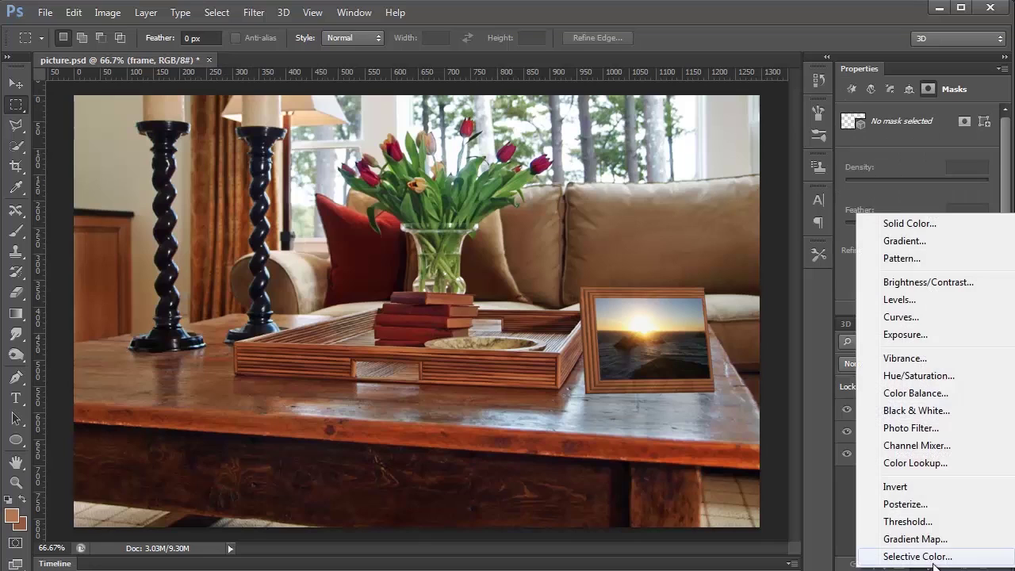
click(922, 319)
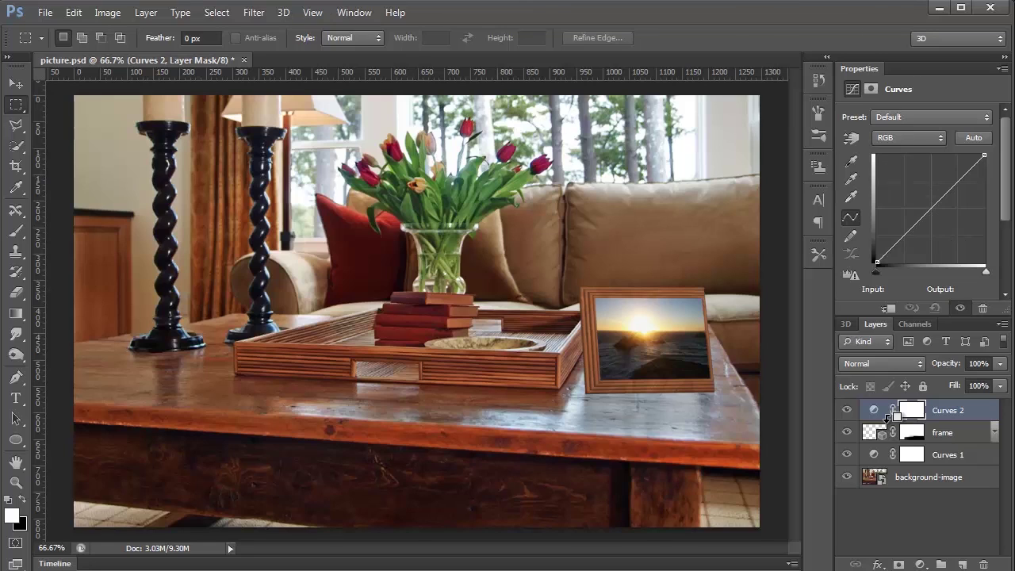
alt+click(887, 421)
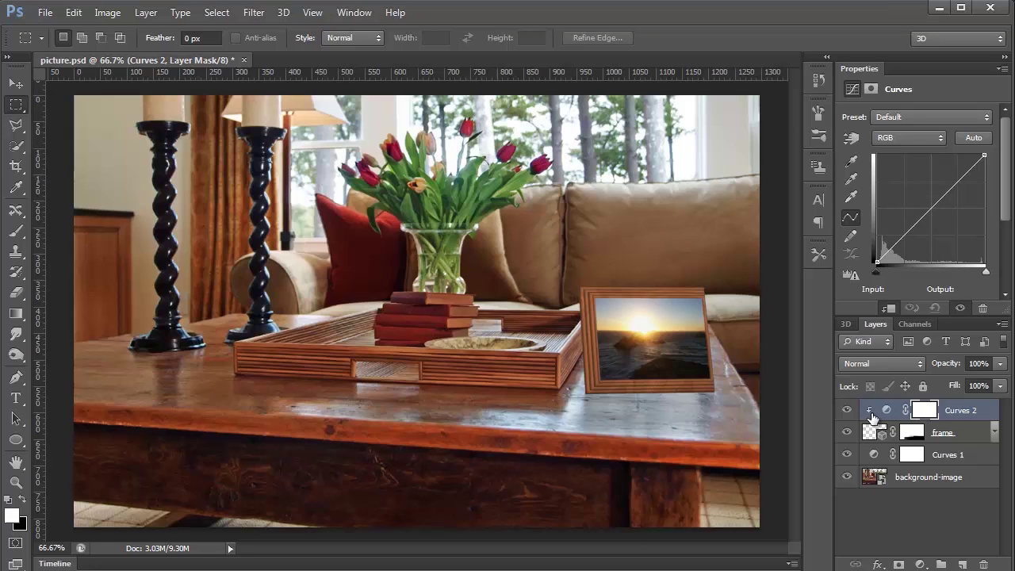
Step: Shape the clipped curve with a highlight point and a shadow point at input 61, output 59
drag(904, 236, 906, 238)
click(961, 178)
drag(961, 178, 961, 180)
drag(906, 236, 902, 235)
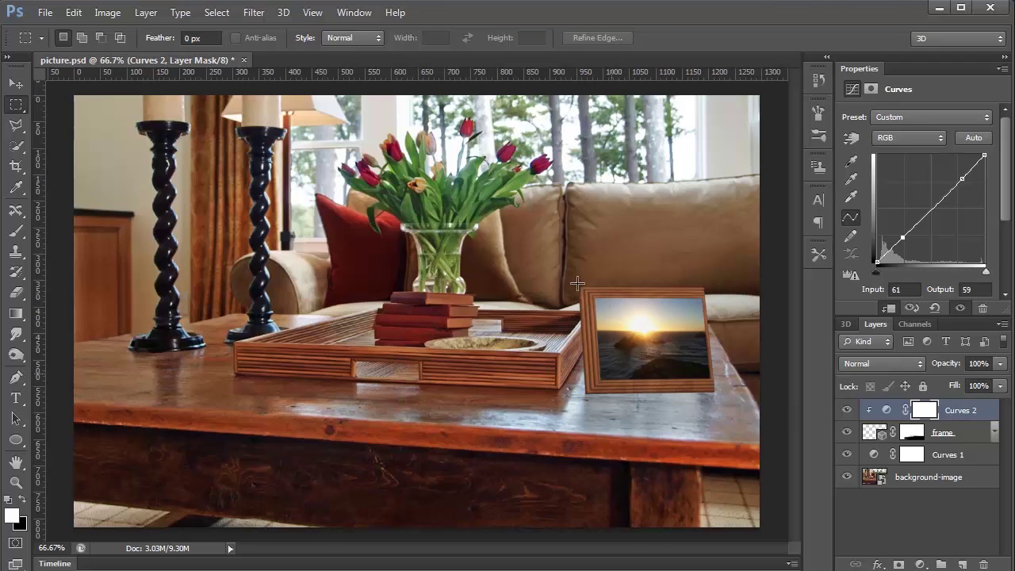
Step: Reduce the opacity of the clipped Curves 2 adjustment to 50%
click(1000, 363)
drag(1000, 382, 940, 379)
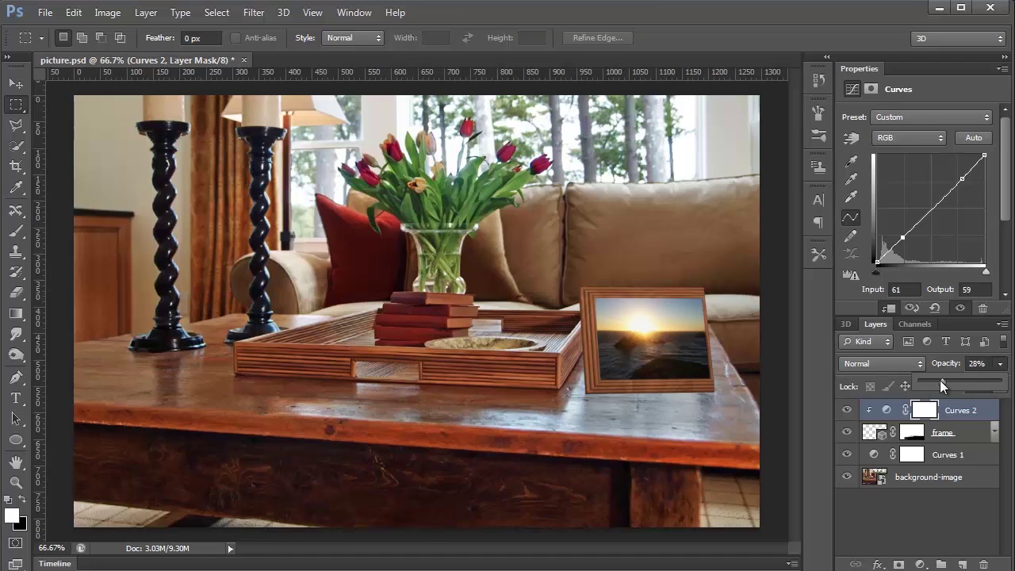
click(935, 433)
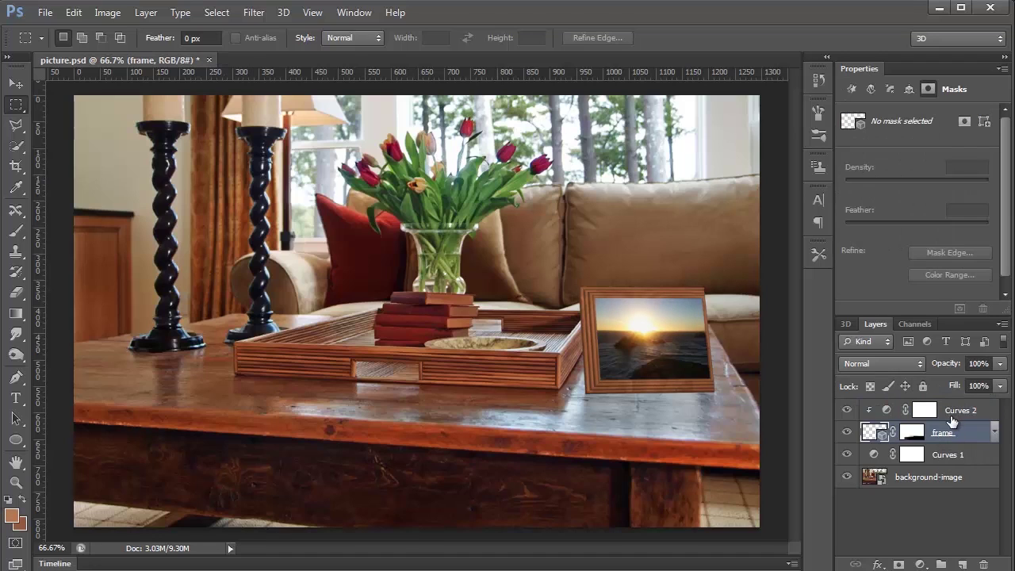
click(951, 418)
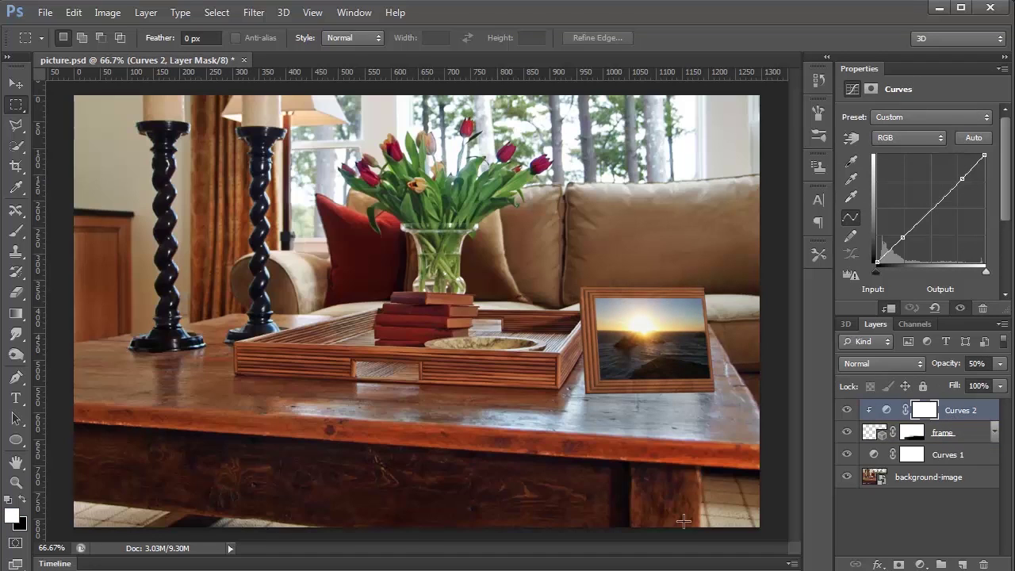